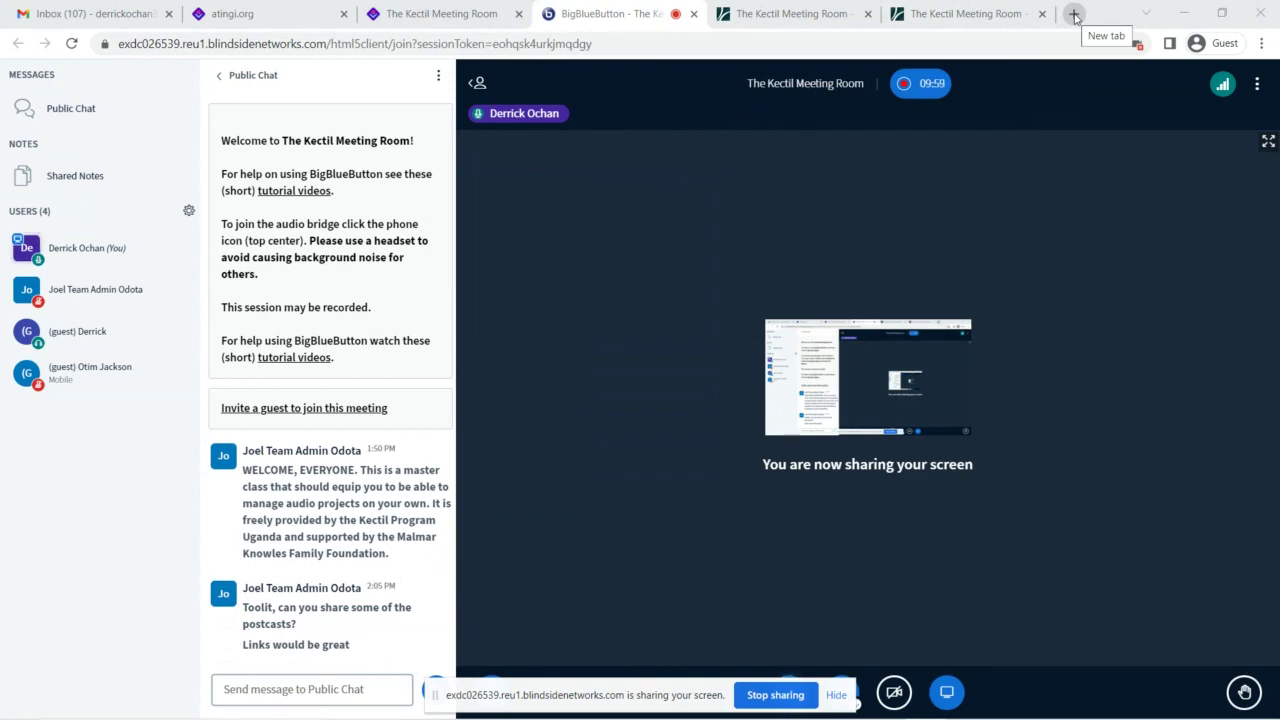
# Step: Open the audacityteam.org website in a new browser tab
pyautogui.click(1074, 15)
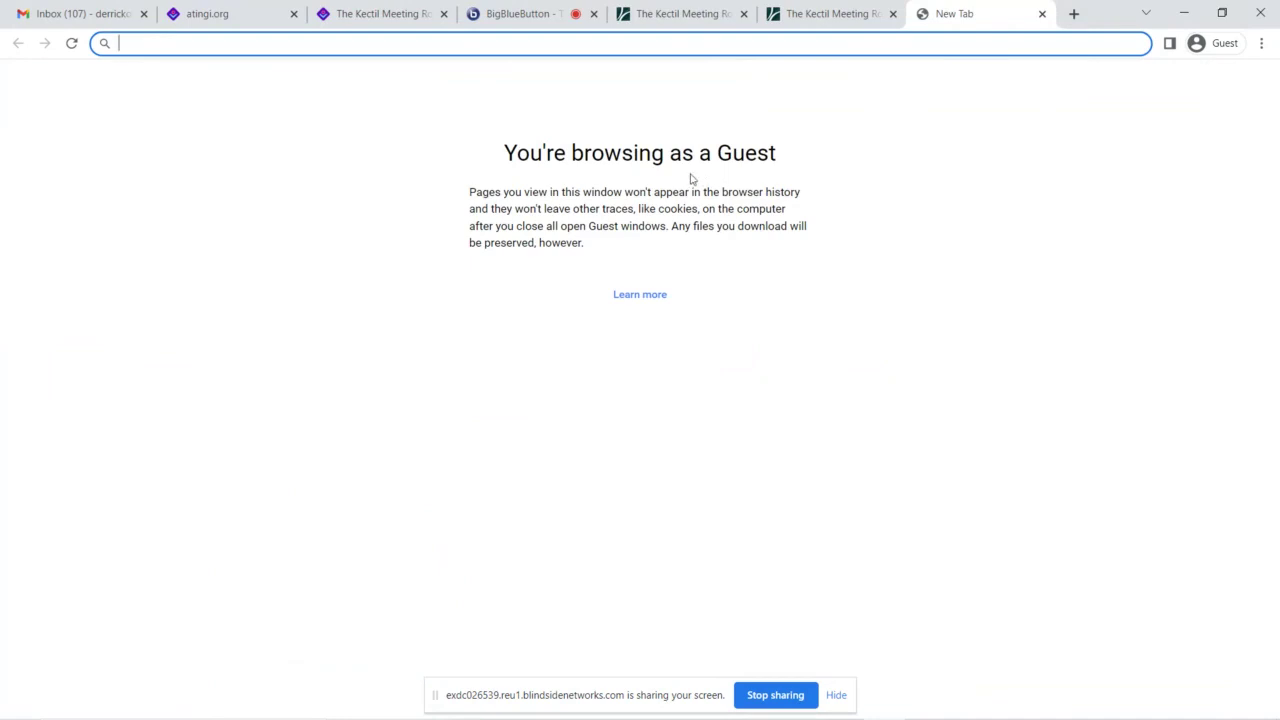
pyautogui.write('A')
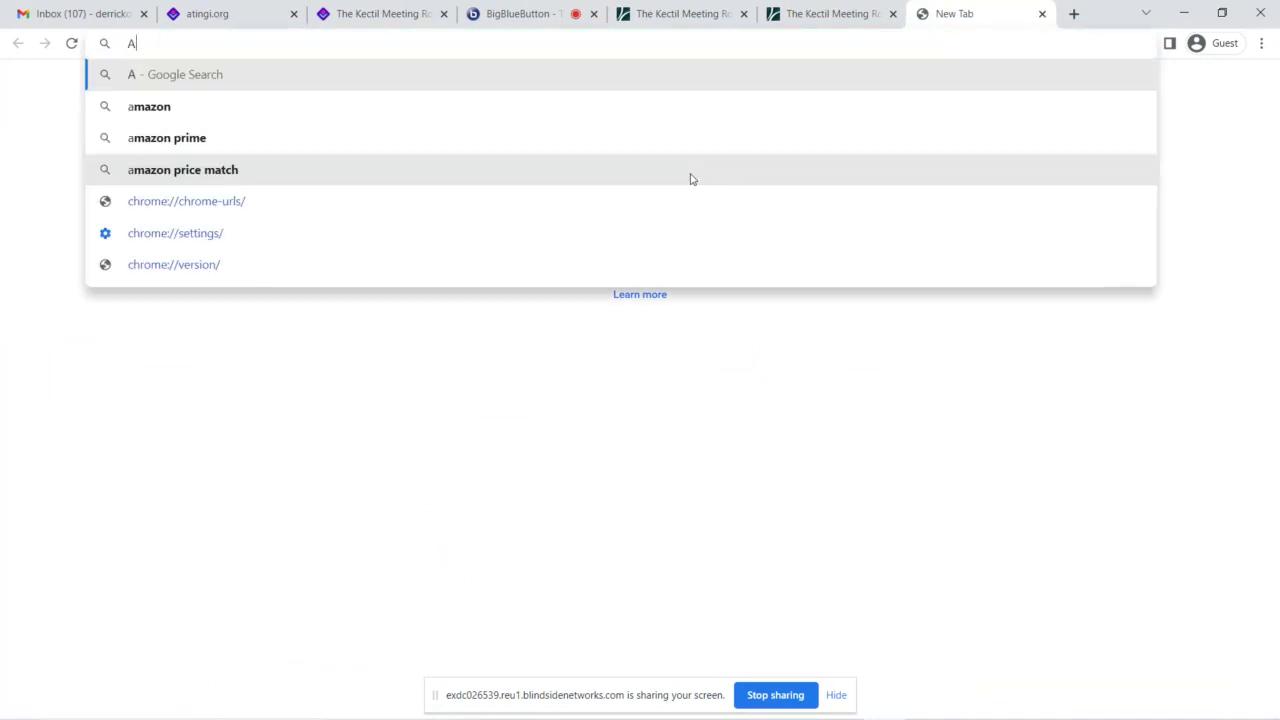
pyautogui.write('ud')
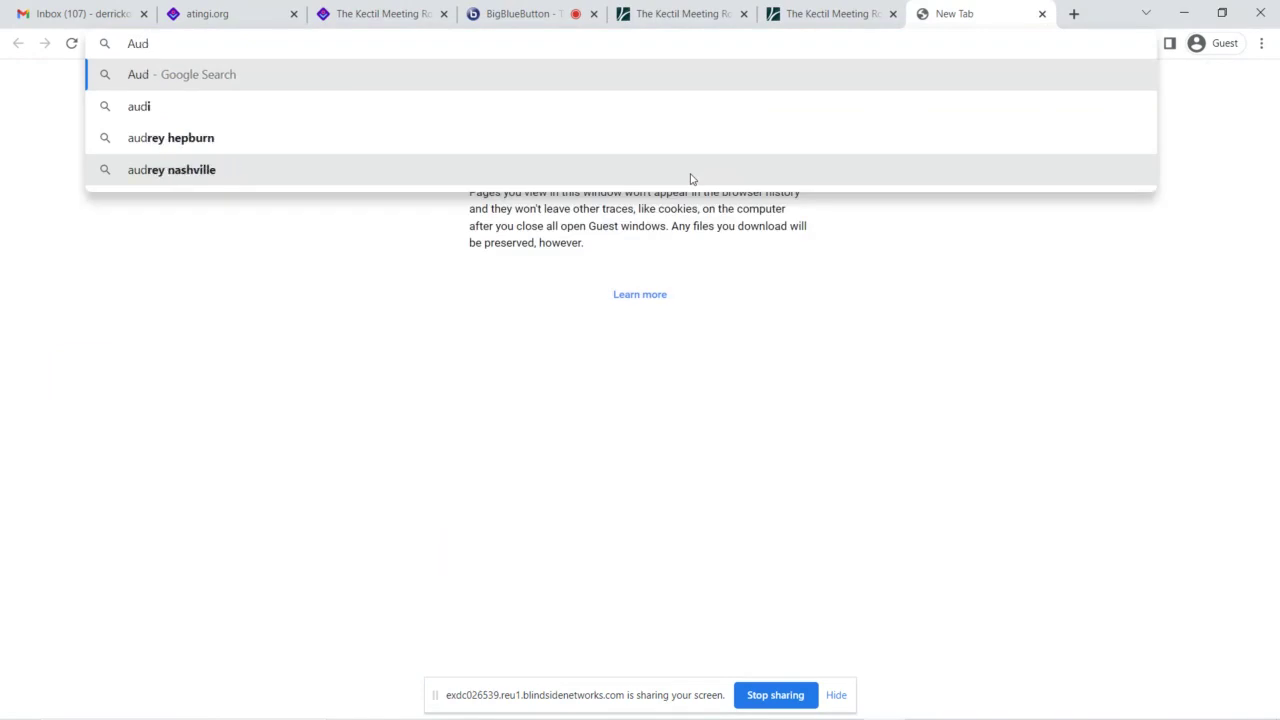
pyautogui.write('aci')
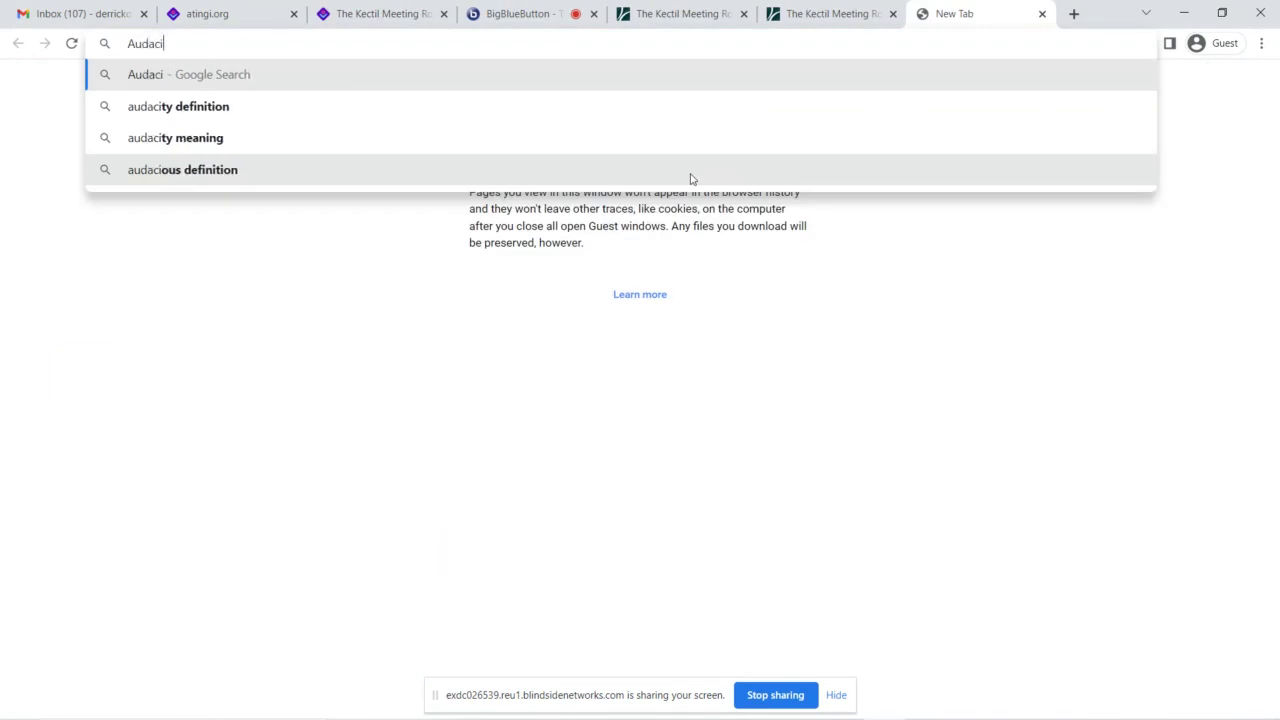
pyautogui.write('tytea,/')
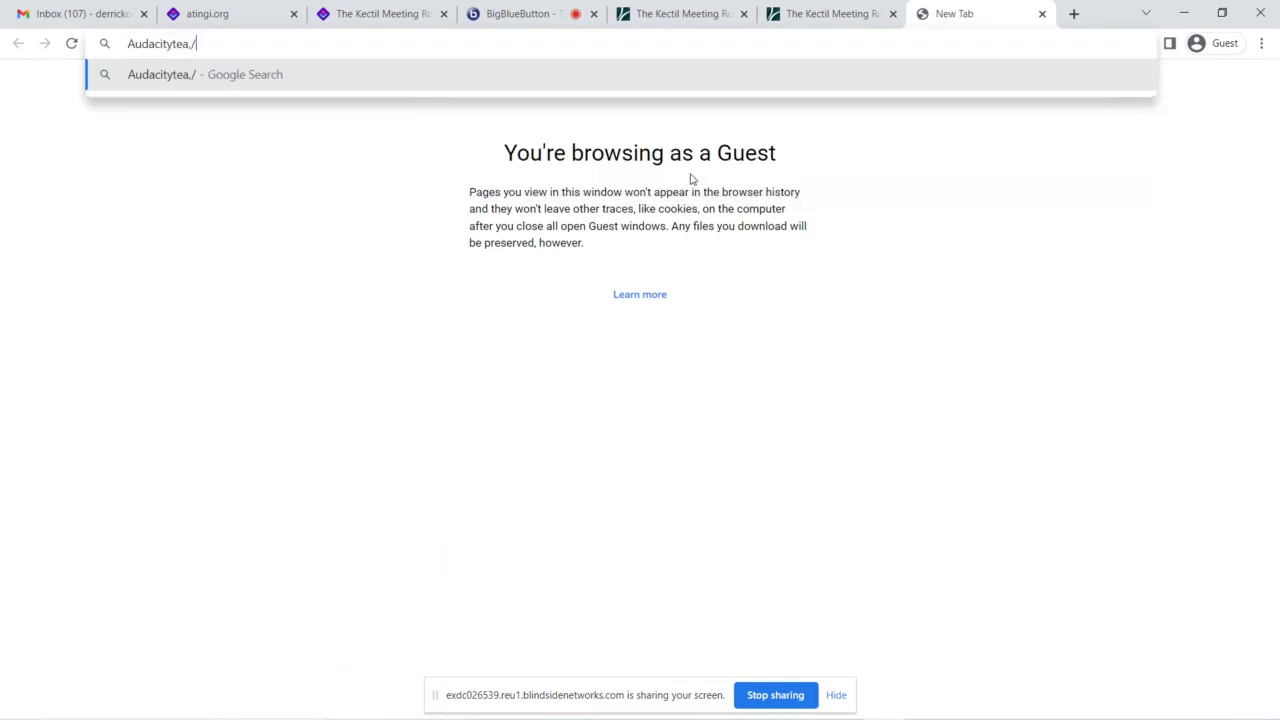
pyautogui.press('BackSpace')
pyautogui.write('m.org')
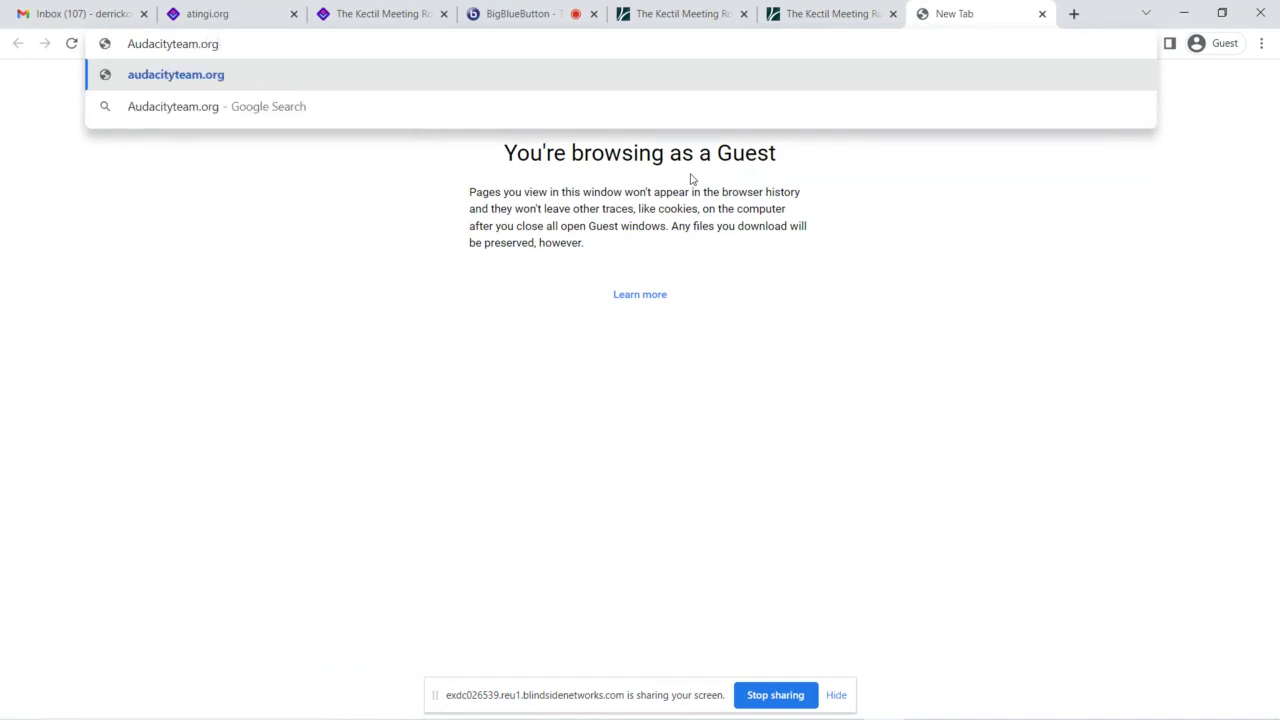
pyautogui.press('Return')
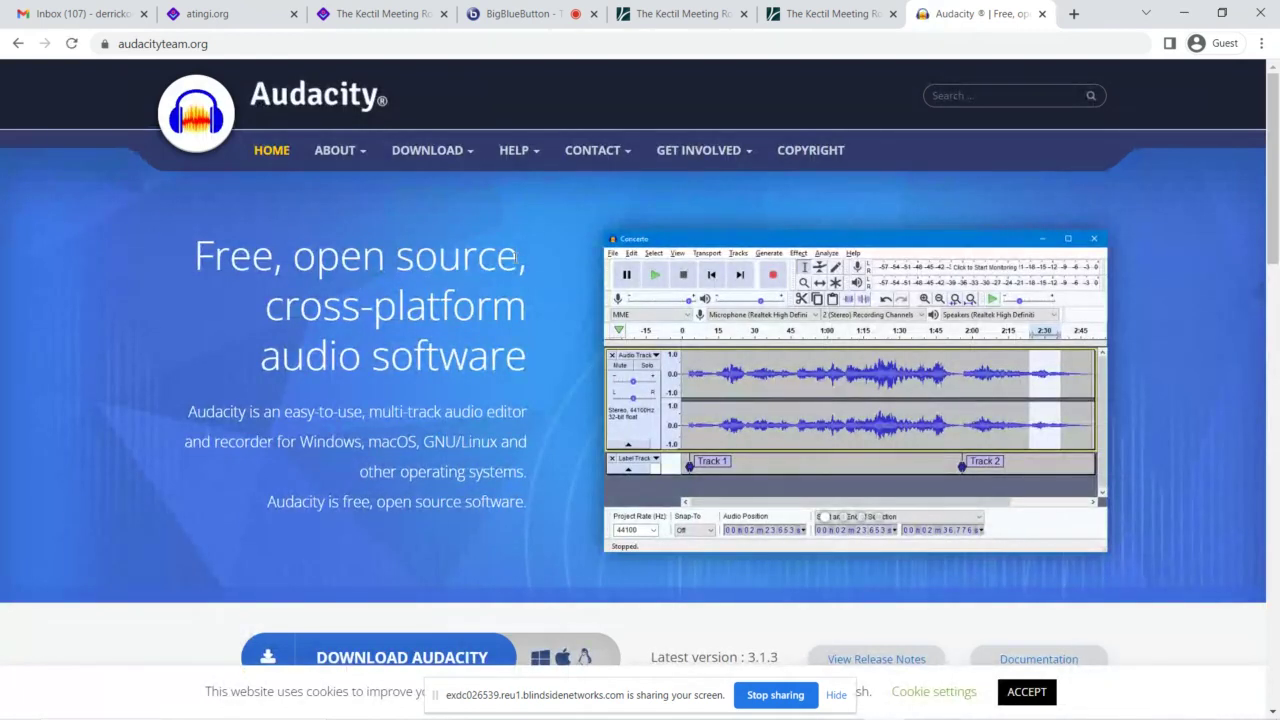
# Step: Start the Audacity download for Windows from the website's home page
pyautogui.scroll(-1, 475, 280)
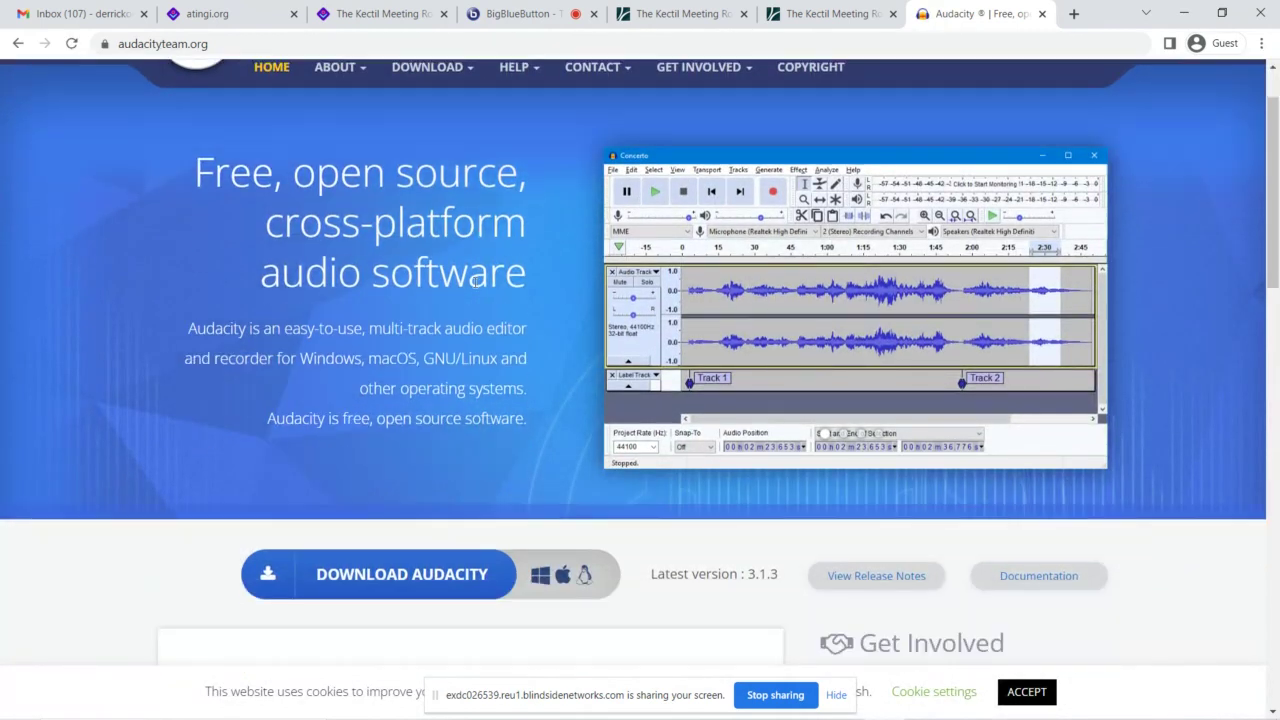
pyautogui.scroll(1, 476, 282)
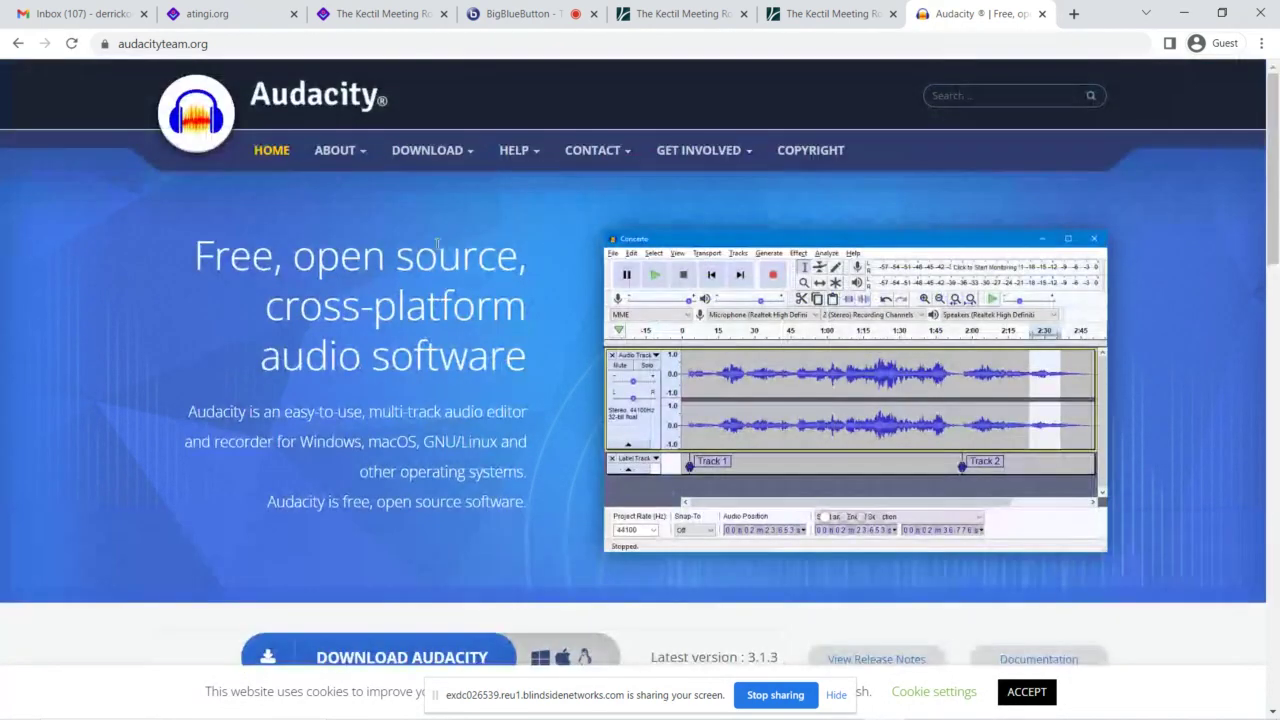
pyautogui.moveTo(415, 172)
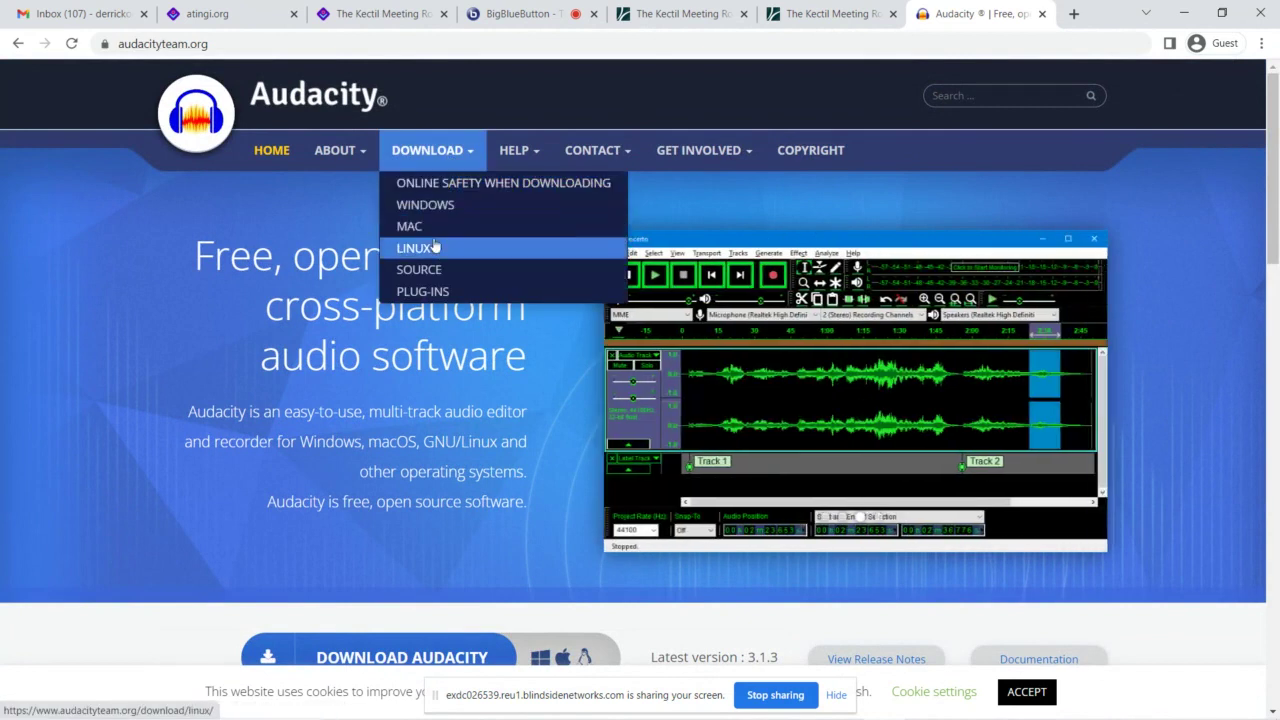
pyautogui.scroll(-2, 484, 336)
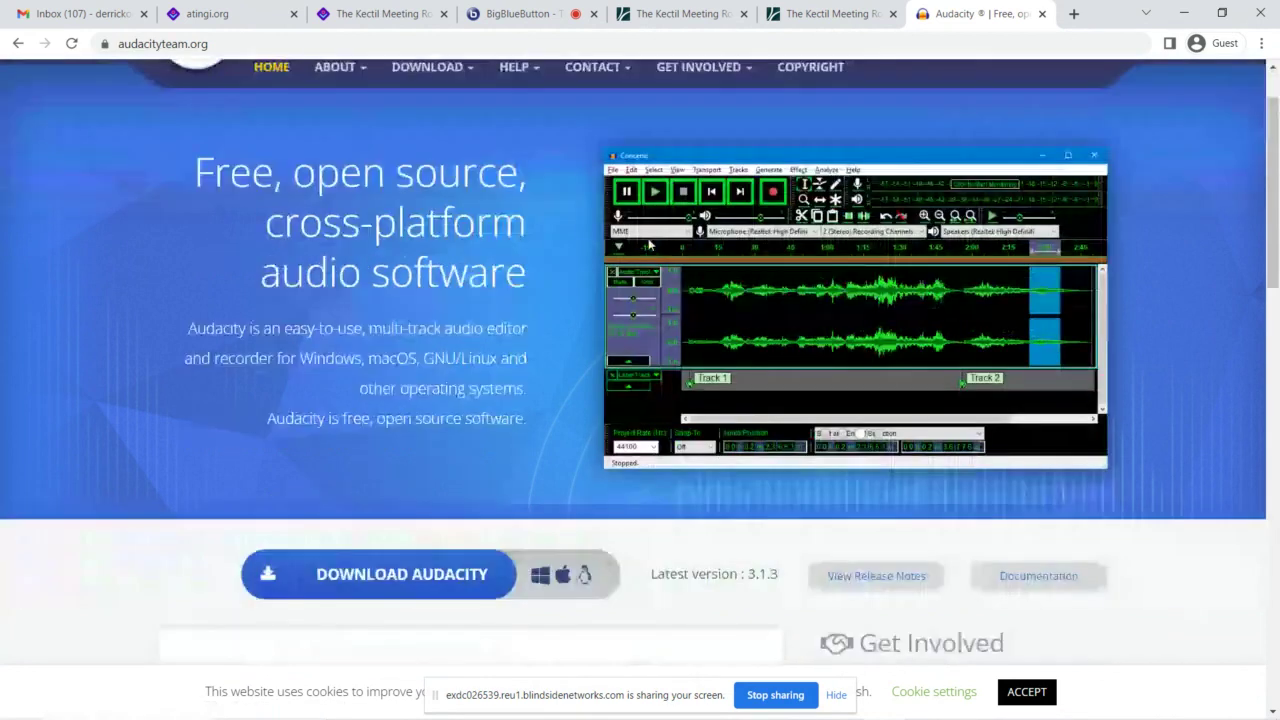
pyautogui.scroll(-2, 484, 336)
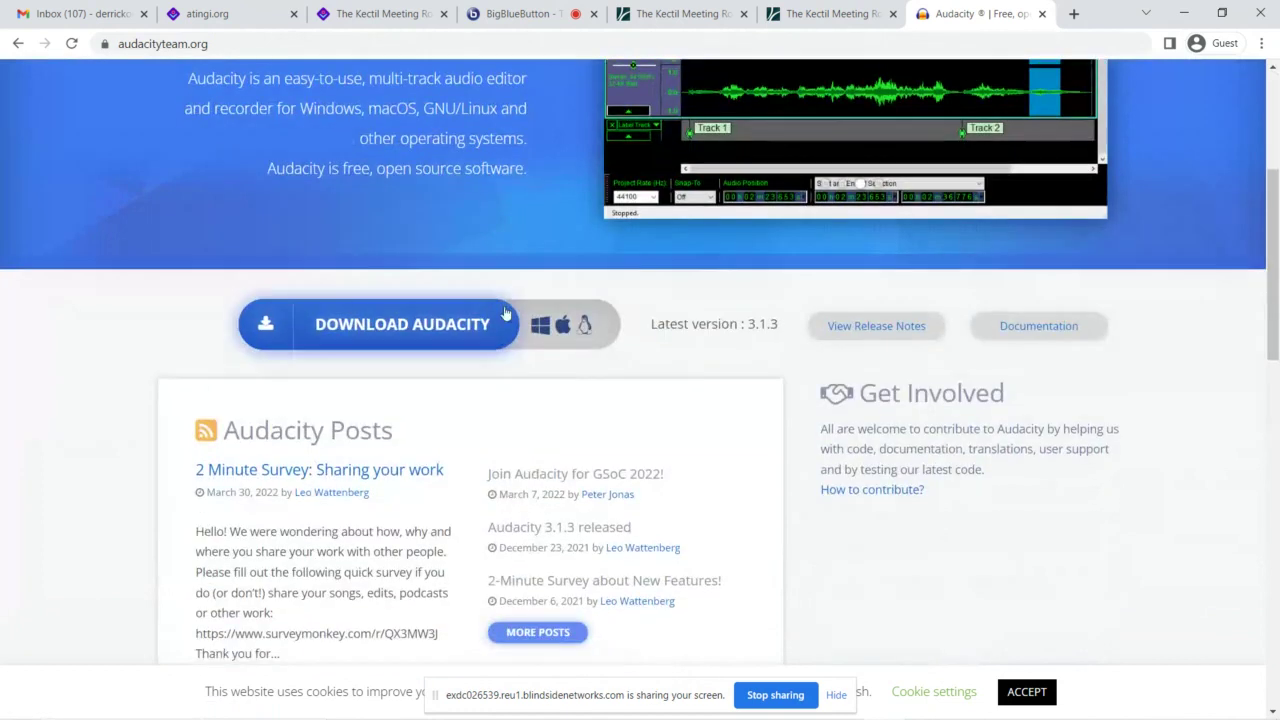
pyautogui.click(399, 338)
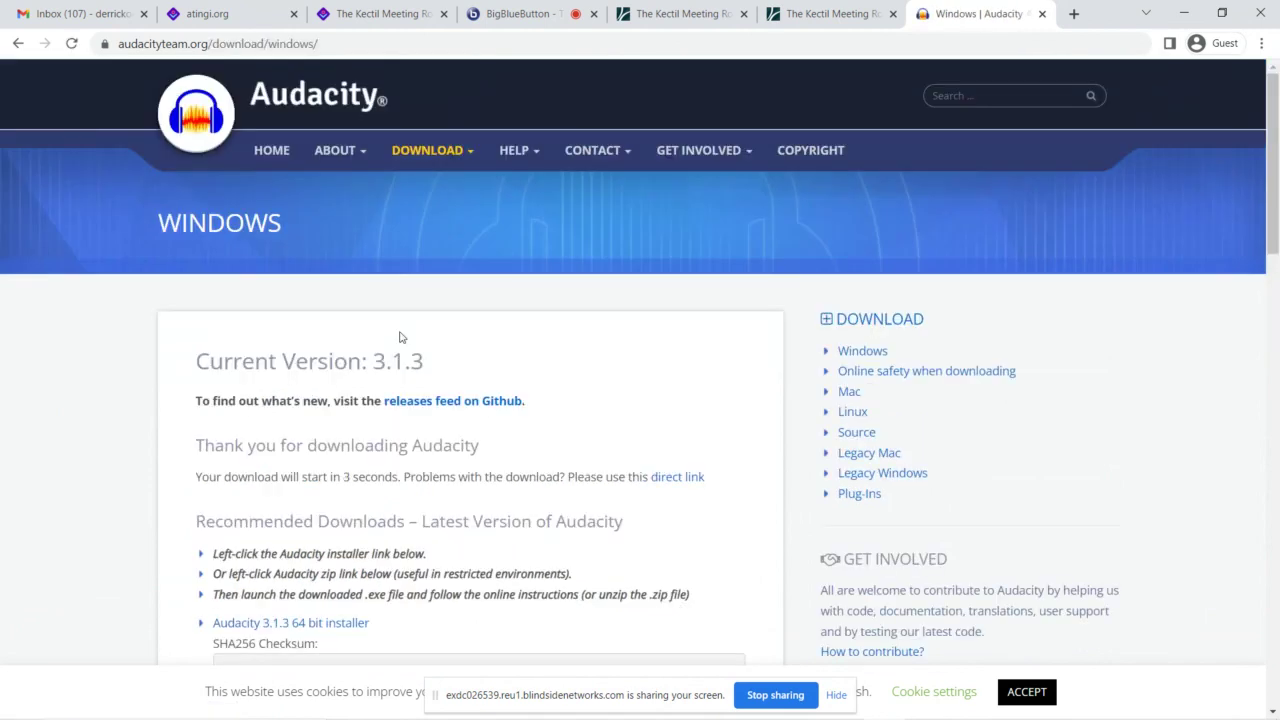
# Step: Look through the recommended installers, zip files and optional downloads on the Audacity Windows download page
pyautogui.scroll(-1, 438, 331)
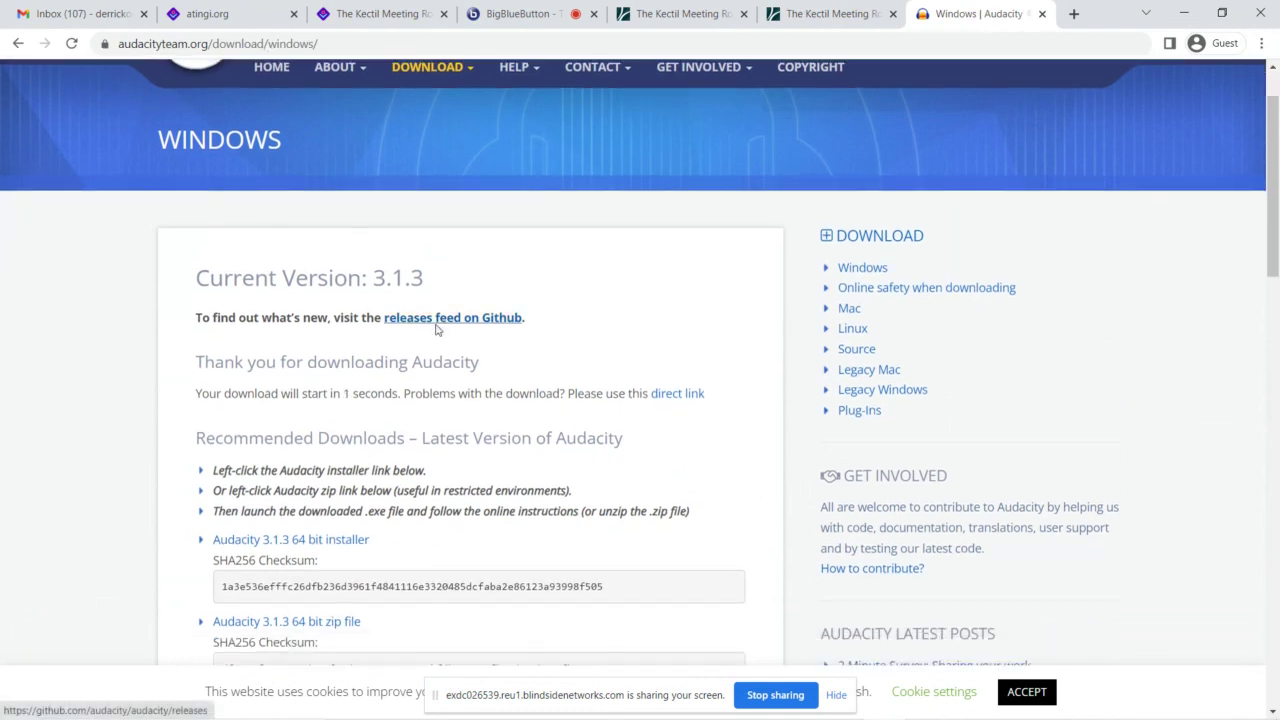
pyautogui.scroll(-1, 437, 329)
pyautogui.scroll(-1, 560, 306)
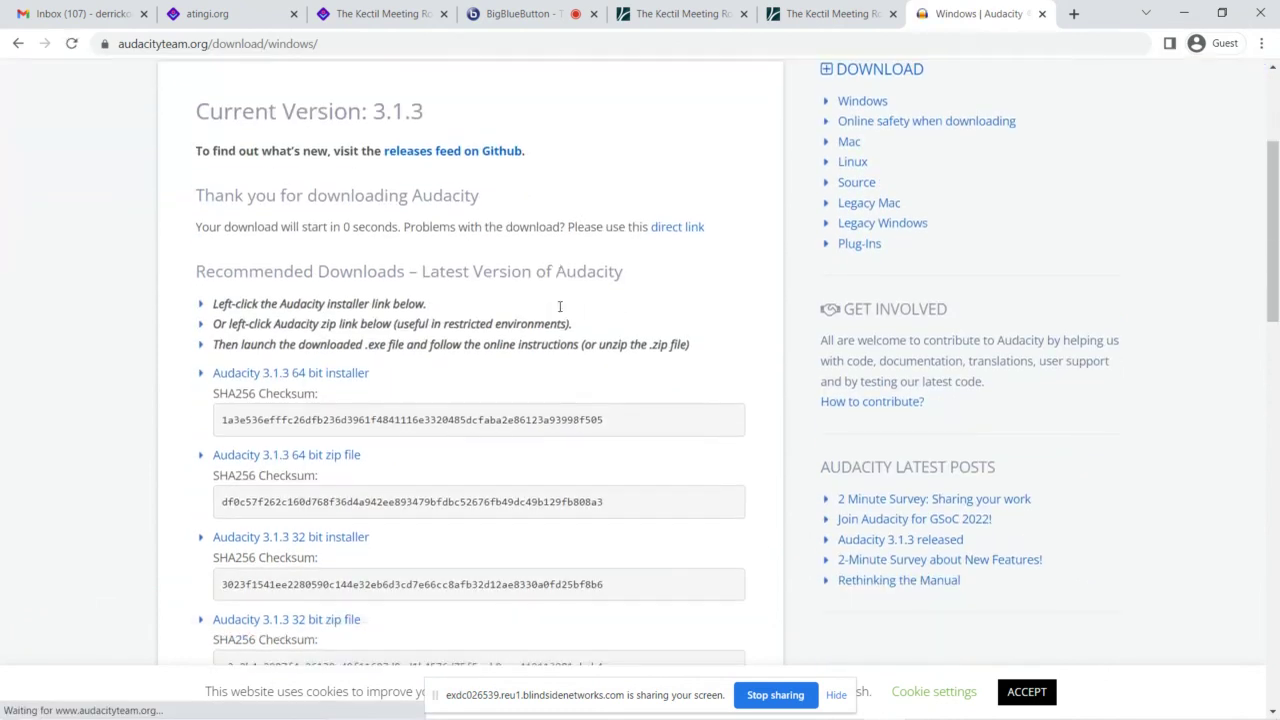
pyautogui.scroll(-3, 560, 306)
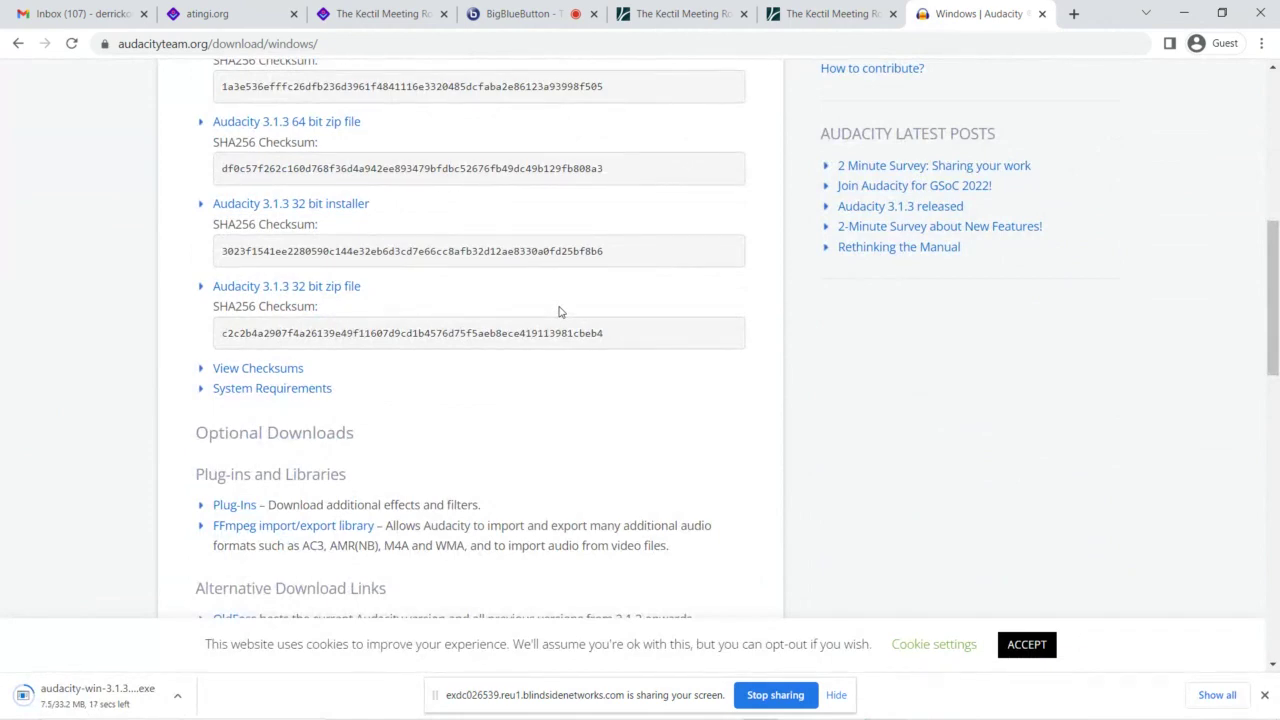
pyautogui.scroll(1, 560, 312)
pyautogui.scroll(1, 560, 312)
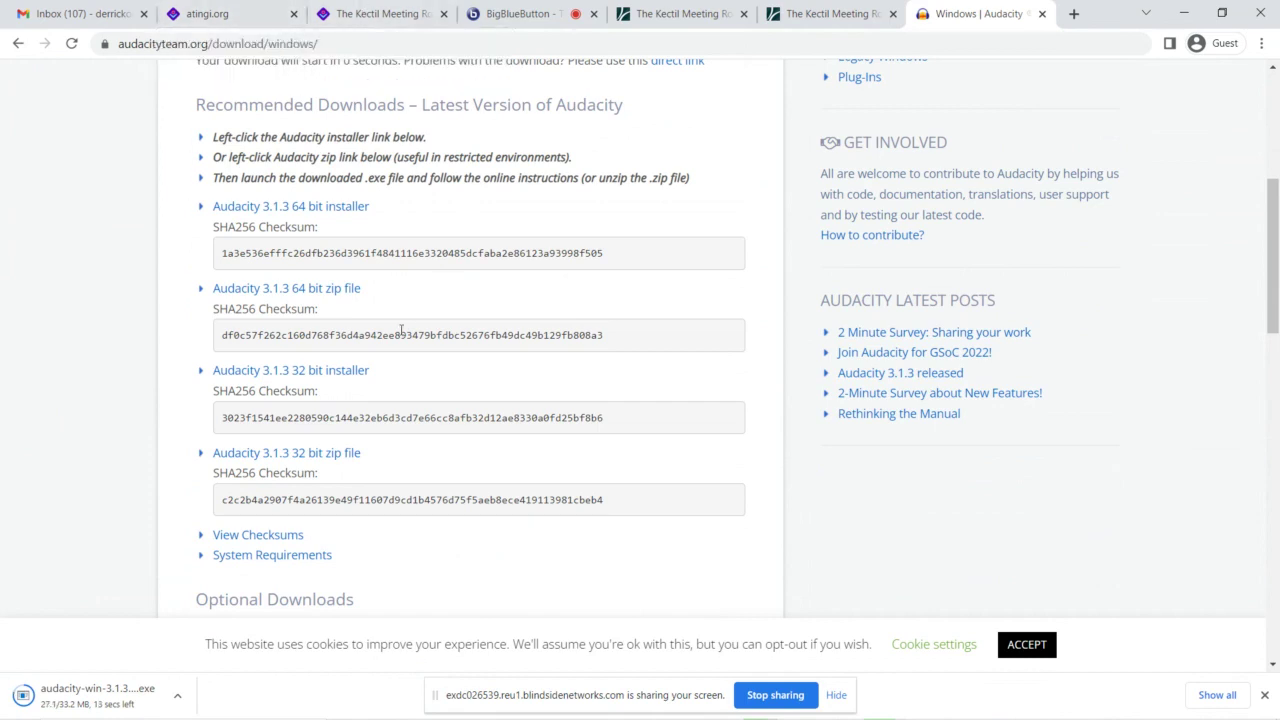
pyautogui.scroll(4, 503, 291)
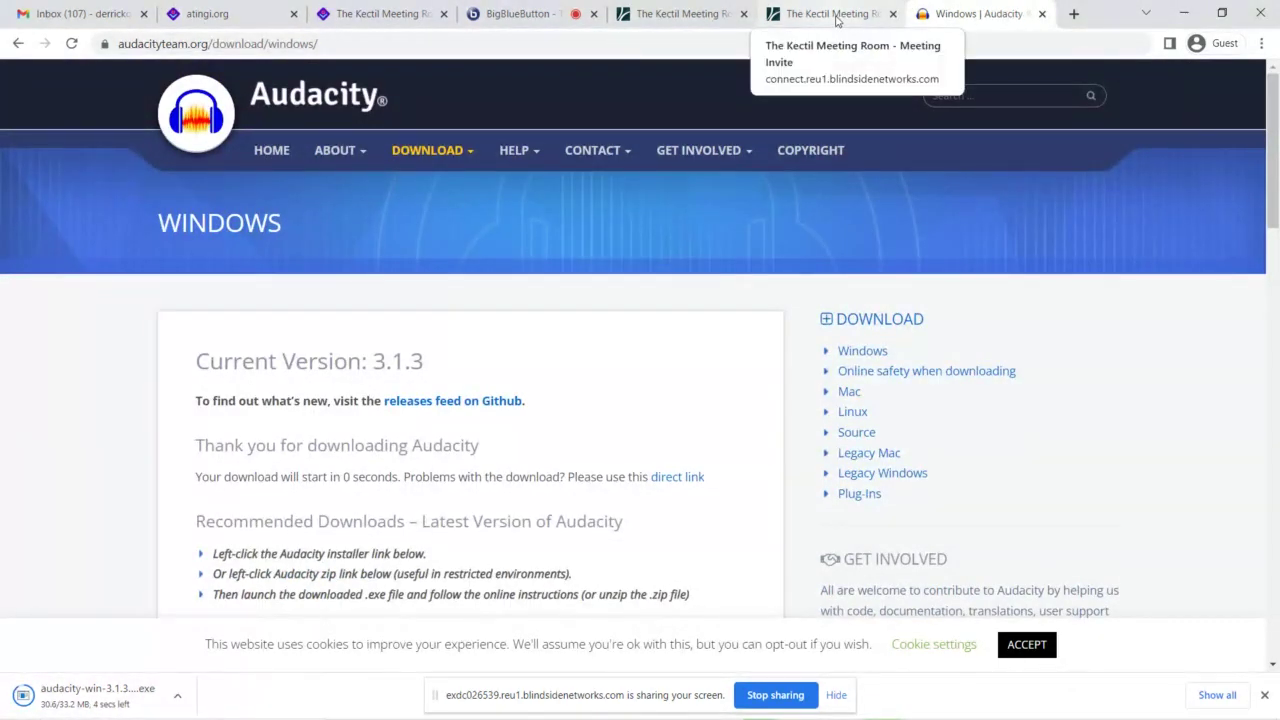
# Step: Run the downloaded Audacity installer and minimize the browser to bring its language dialog into view
pyautogui.click(836, 16)
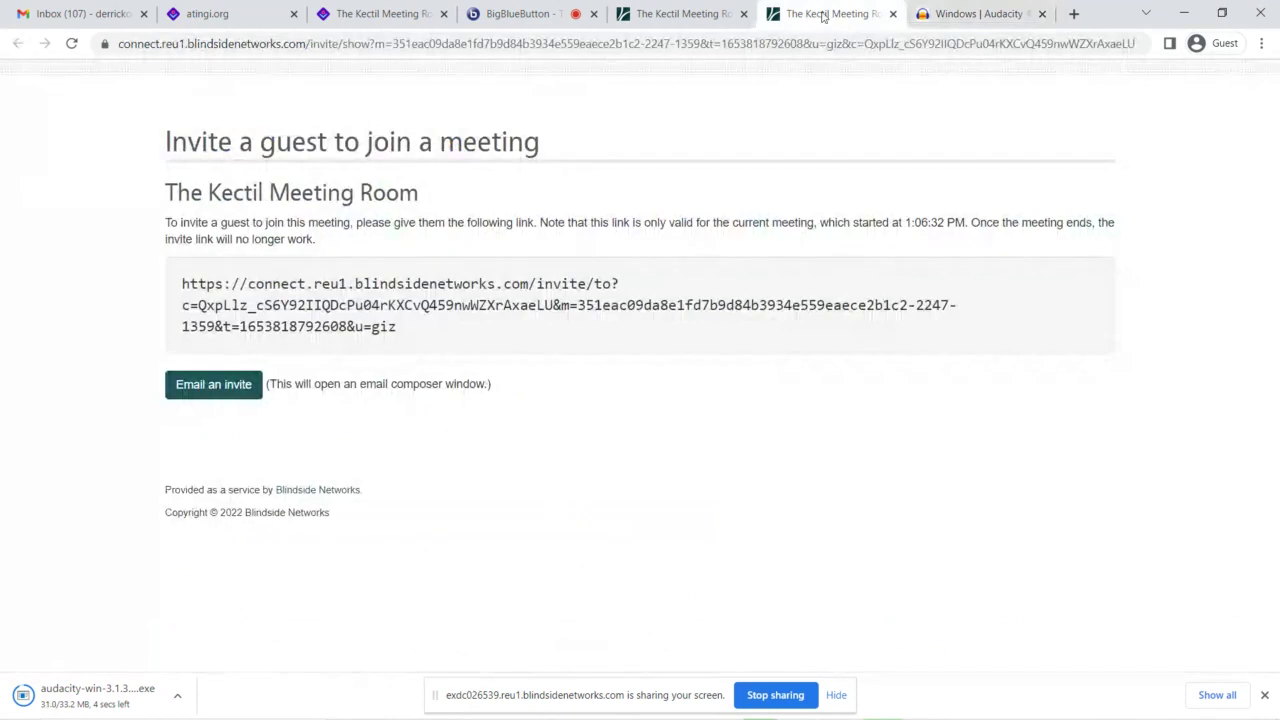
pyautogui.click(676, 16)
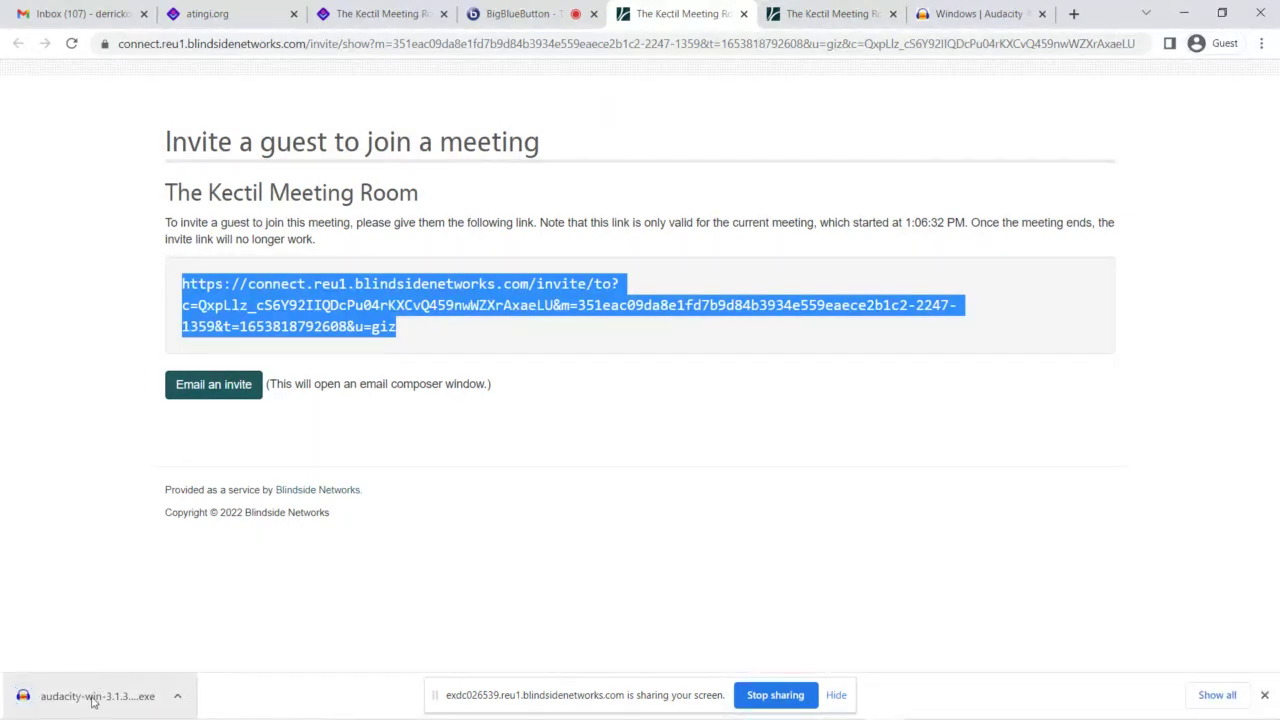
pyautogui.click(92, 697)
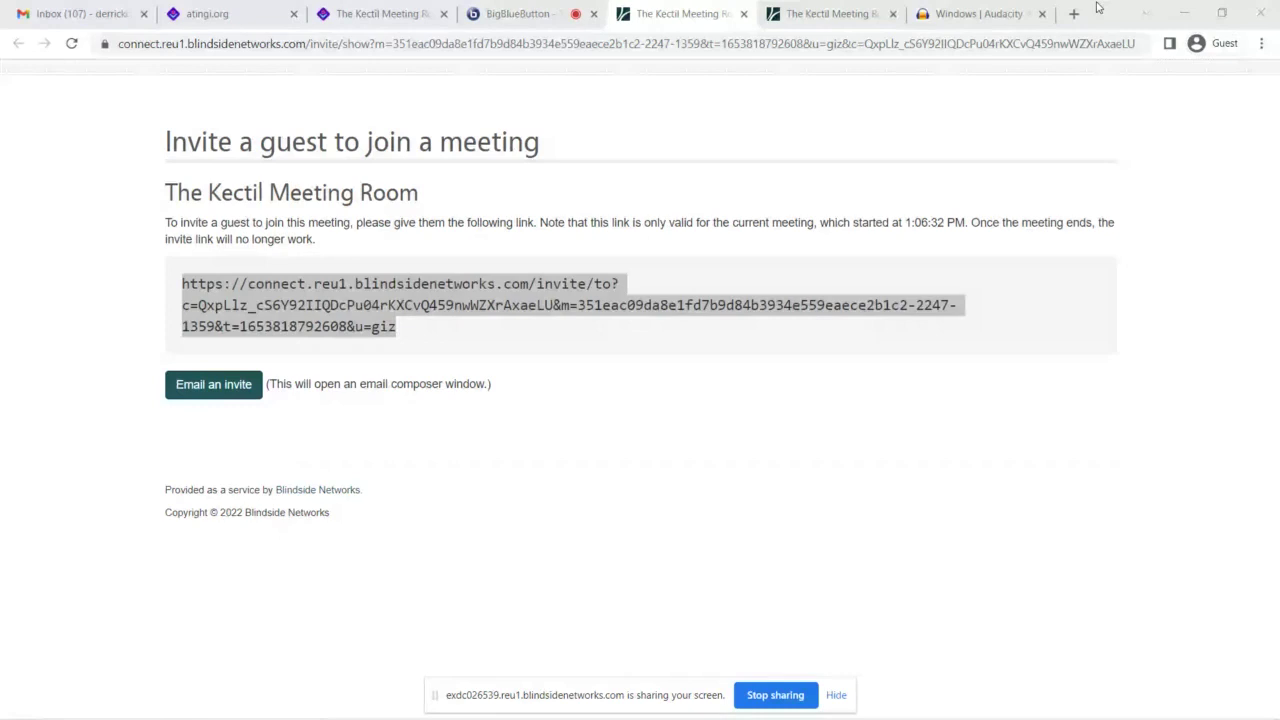
pyautogui.click(520, 14)
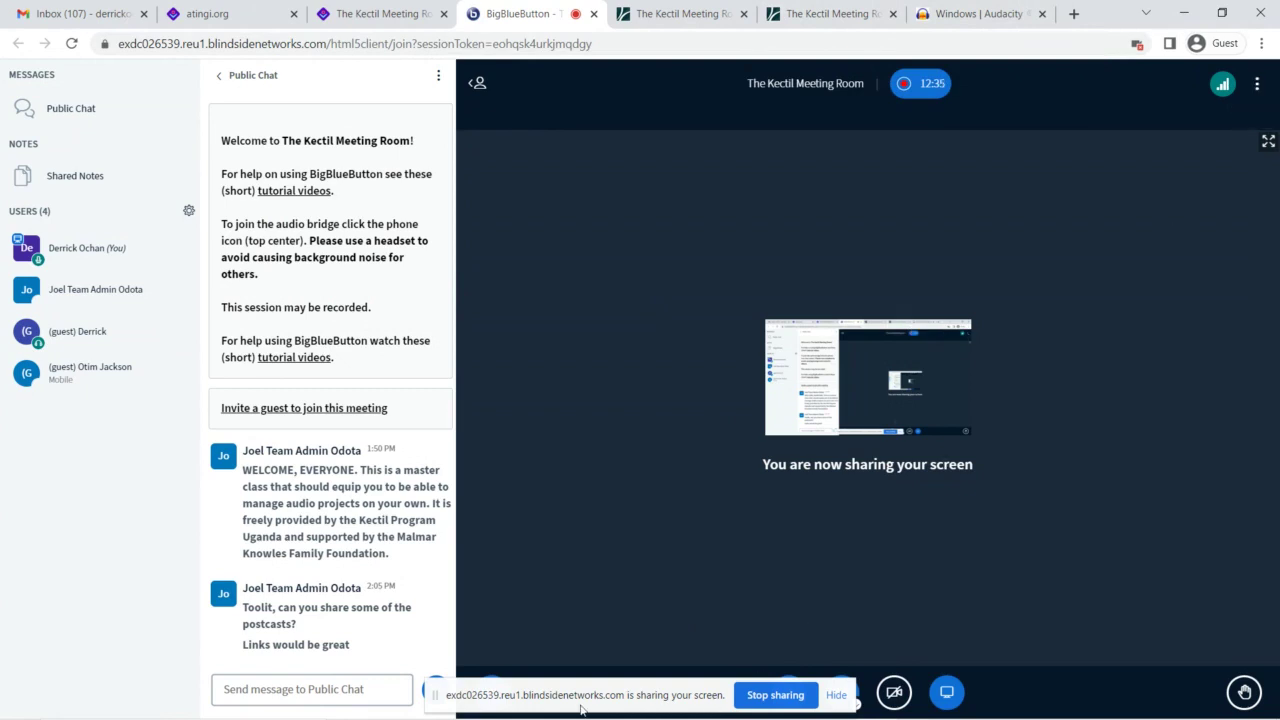
pyautogui.click(1184, 13)
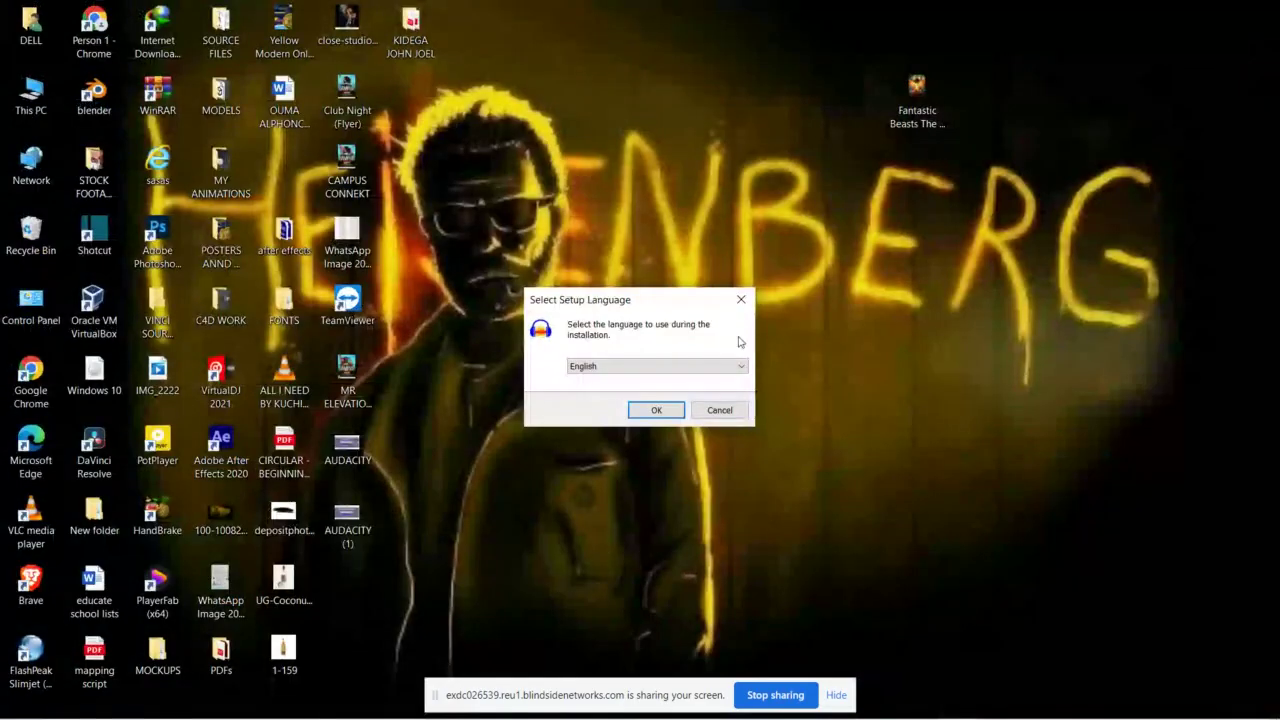
# Step: Install Audacity in English to C:\Program Files\Audacity with a desktop shortcut, and finish setup with Launch Audacity enabled
pyautogui.click(656, 413)
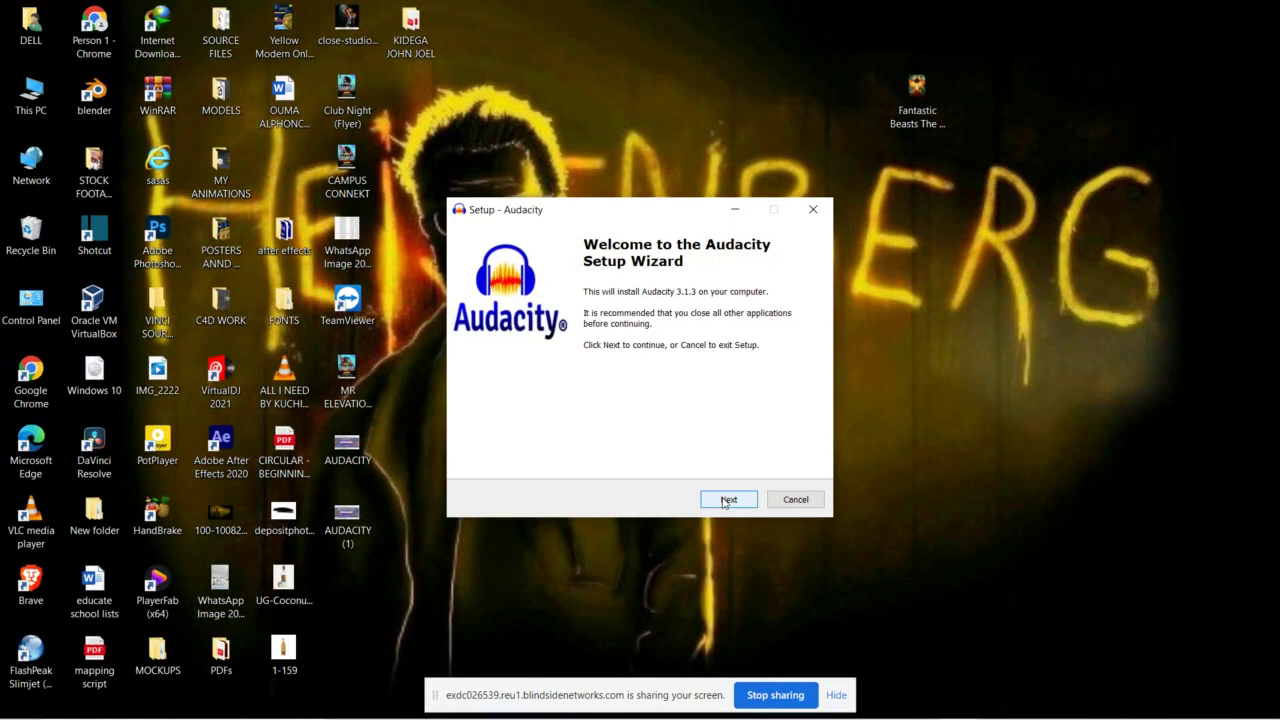
pyautogui.click(727, 499)
pyautogui.click(727, 499)
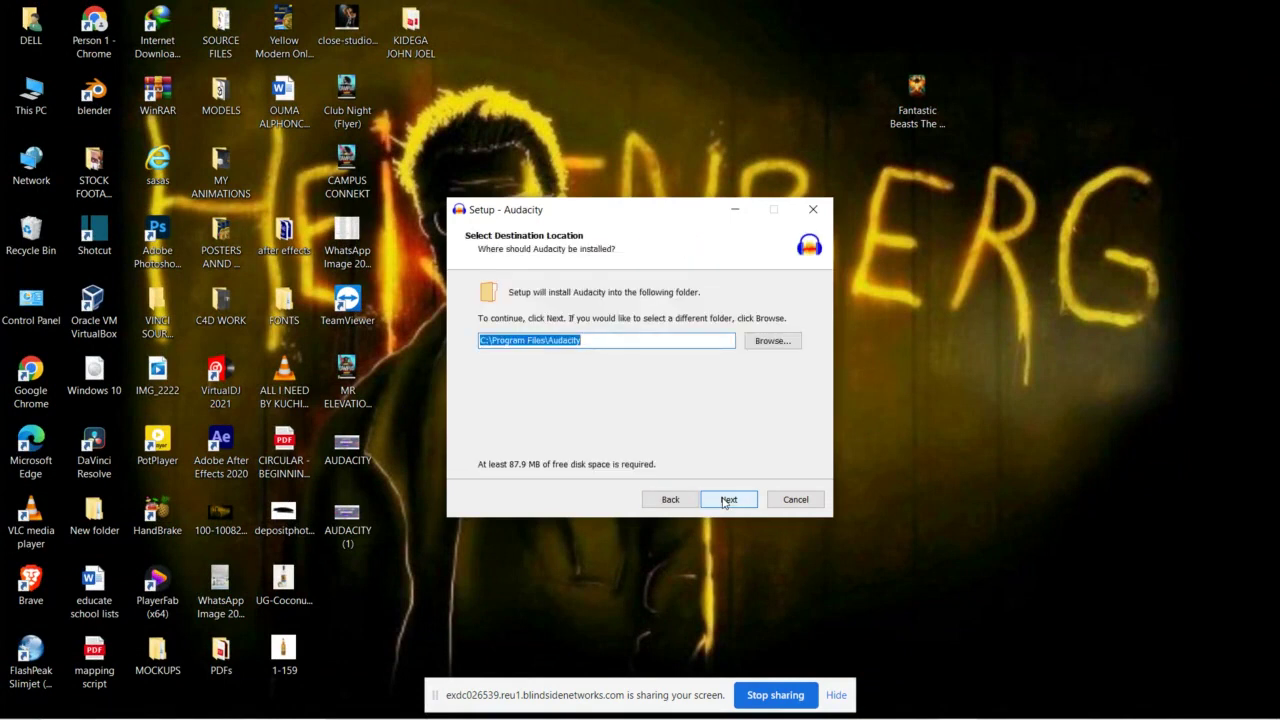
pyautogui.click(725, 500)
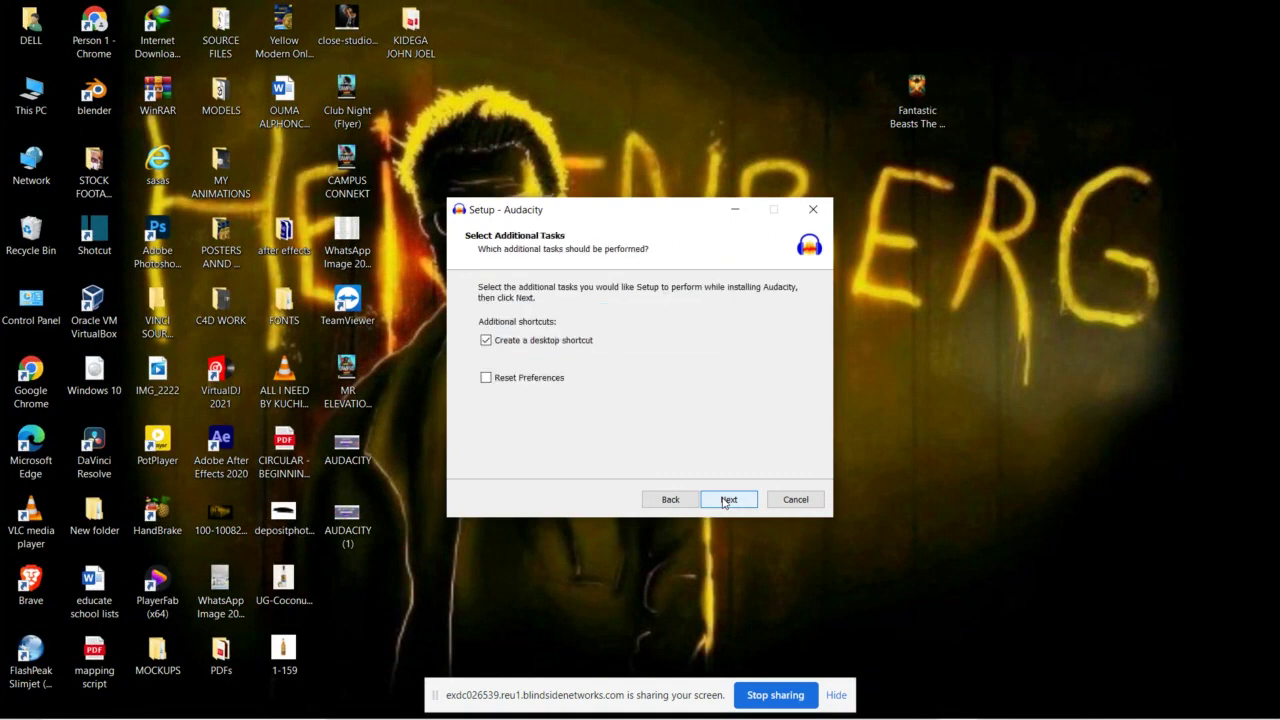
pyautogui.click(725, 500)
pyautogui.click(727, 499)
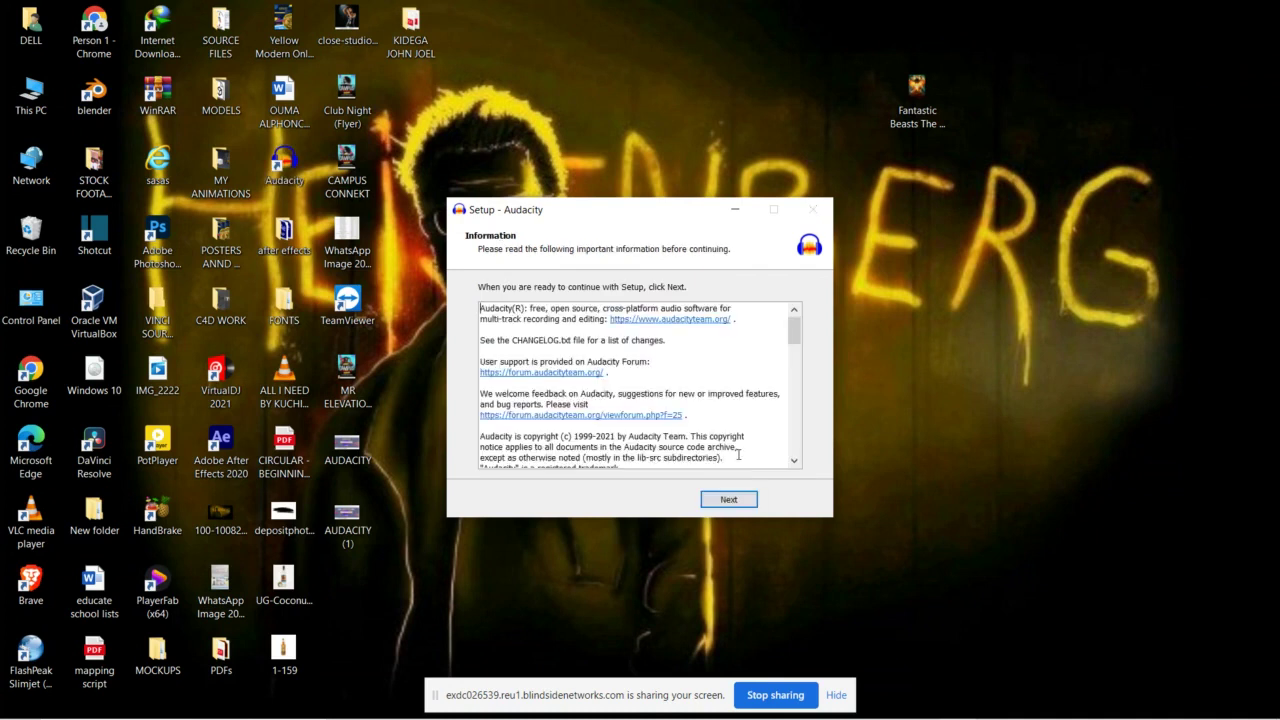
pyautogui.click(728, 501)
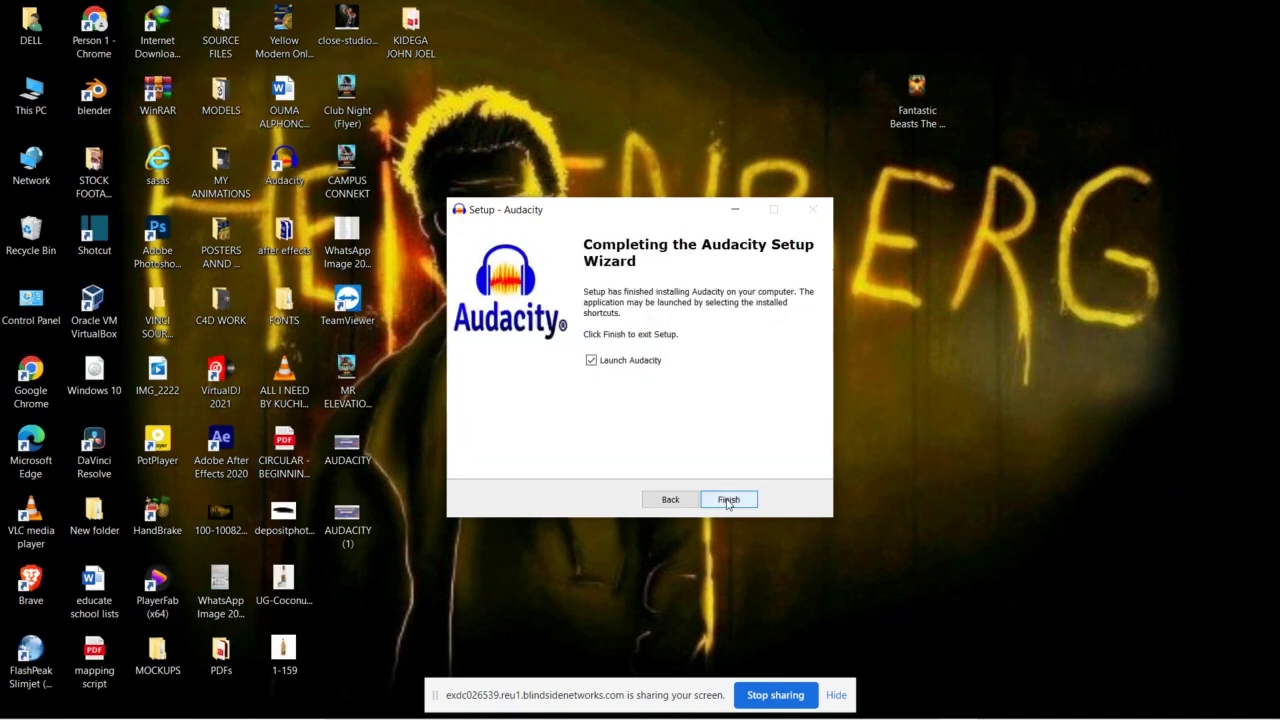
pyautogui.click(729, 500)
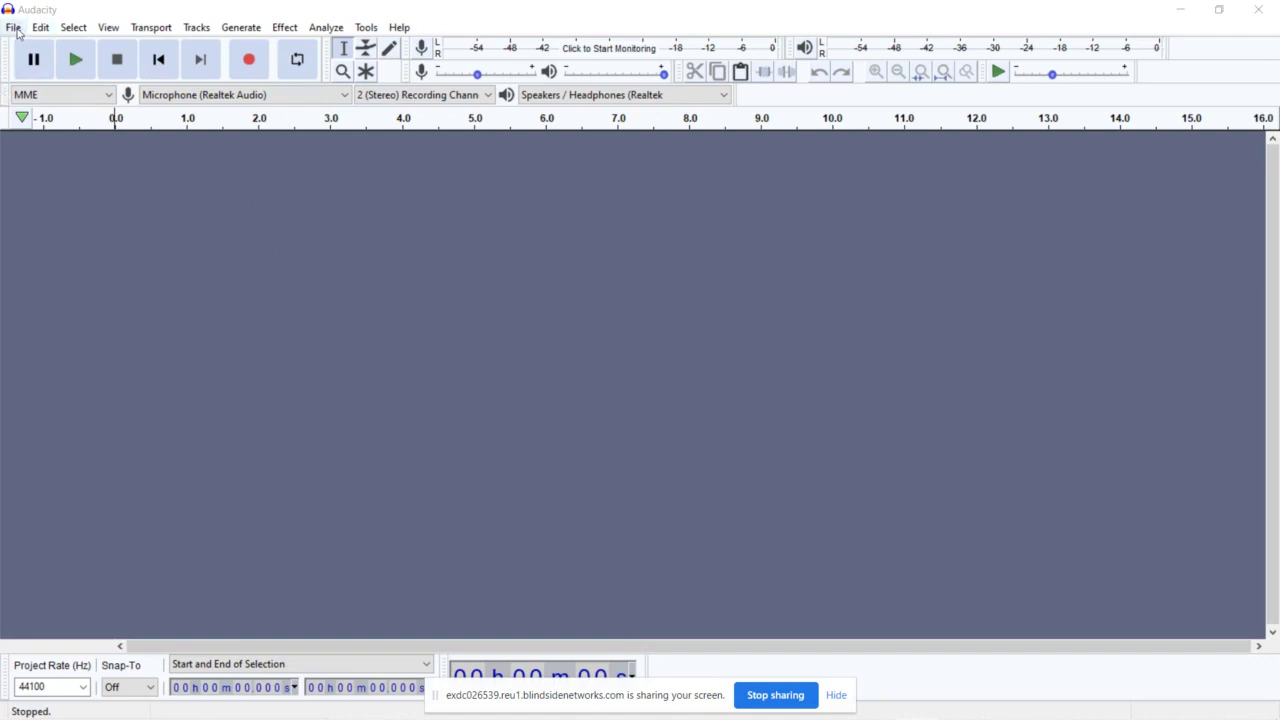
pyautogui.click(14, 30)
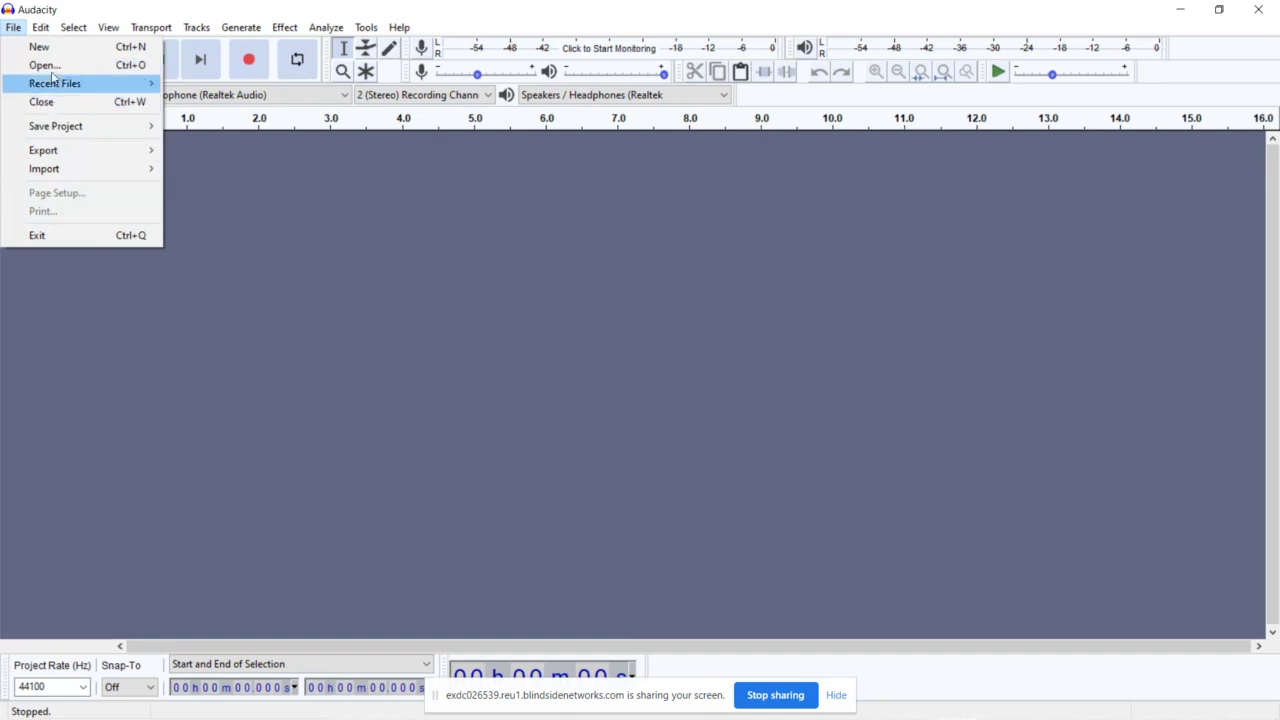
pyautogui.moveTo(41, 28)
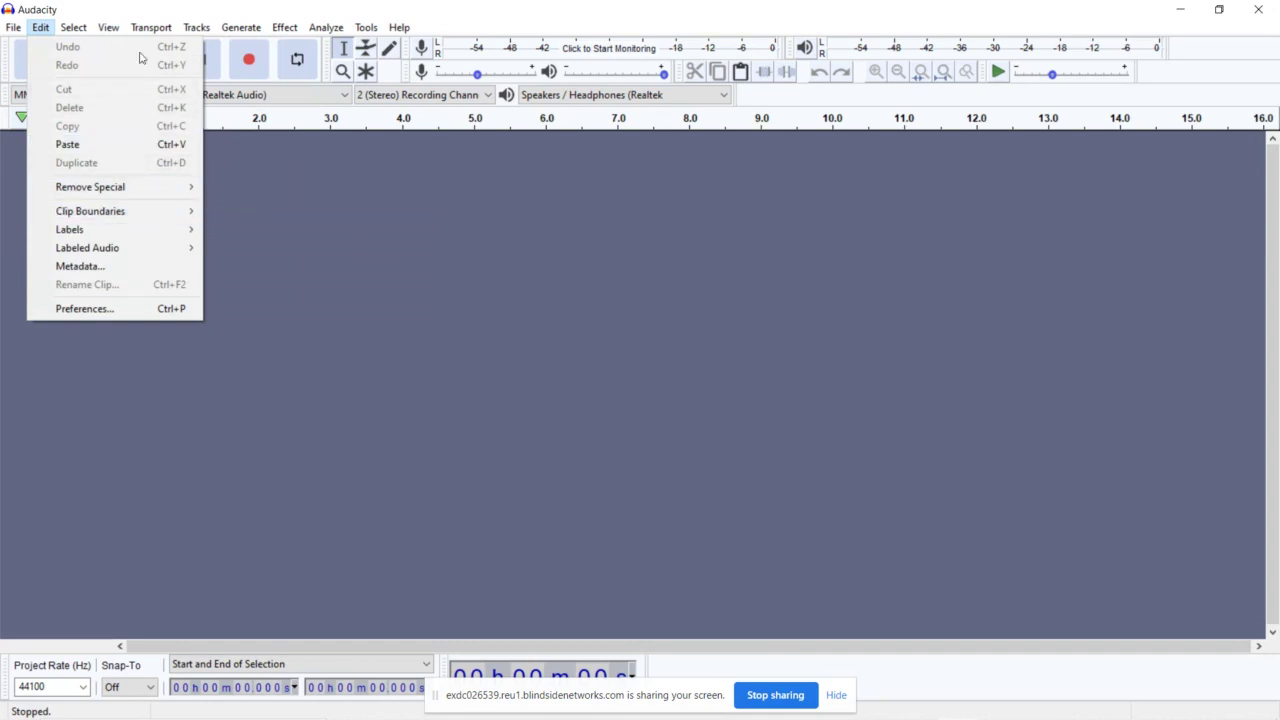
pyautogui.moveTo(82, 29)
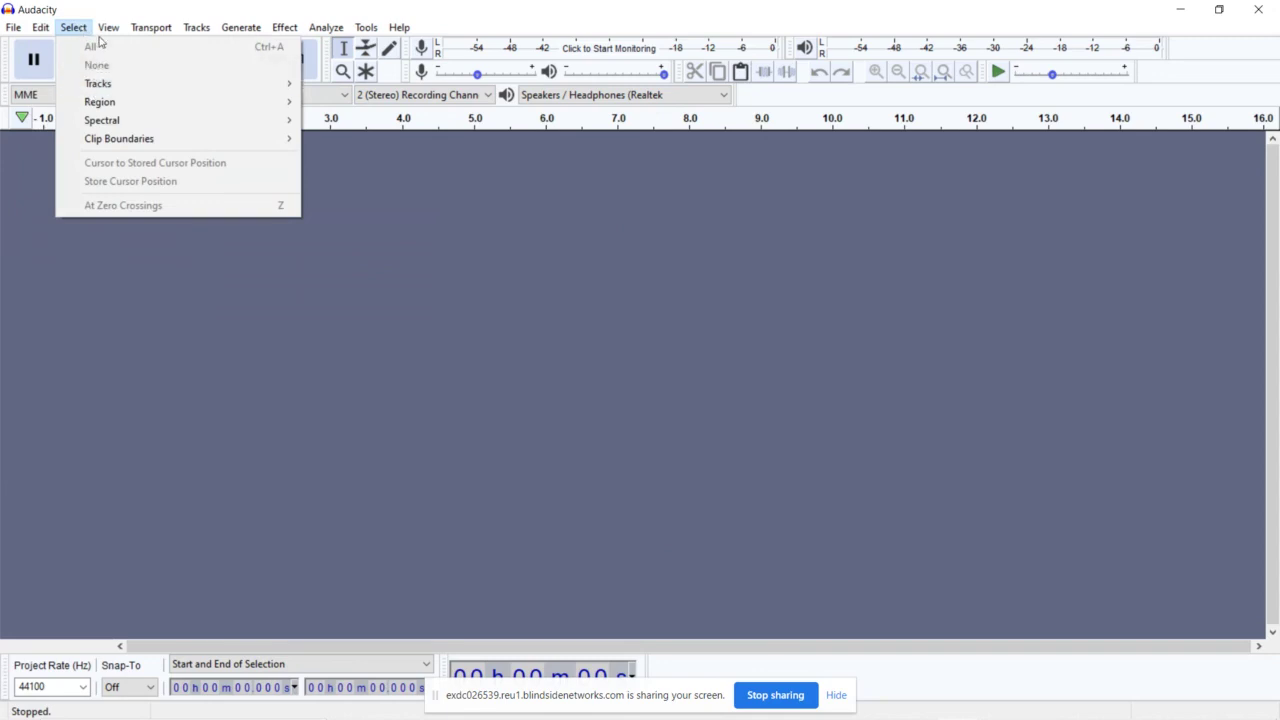
pyautogui.moveTo(148, 32)
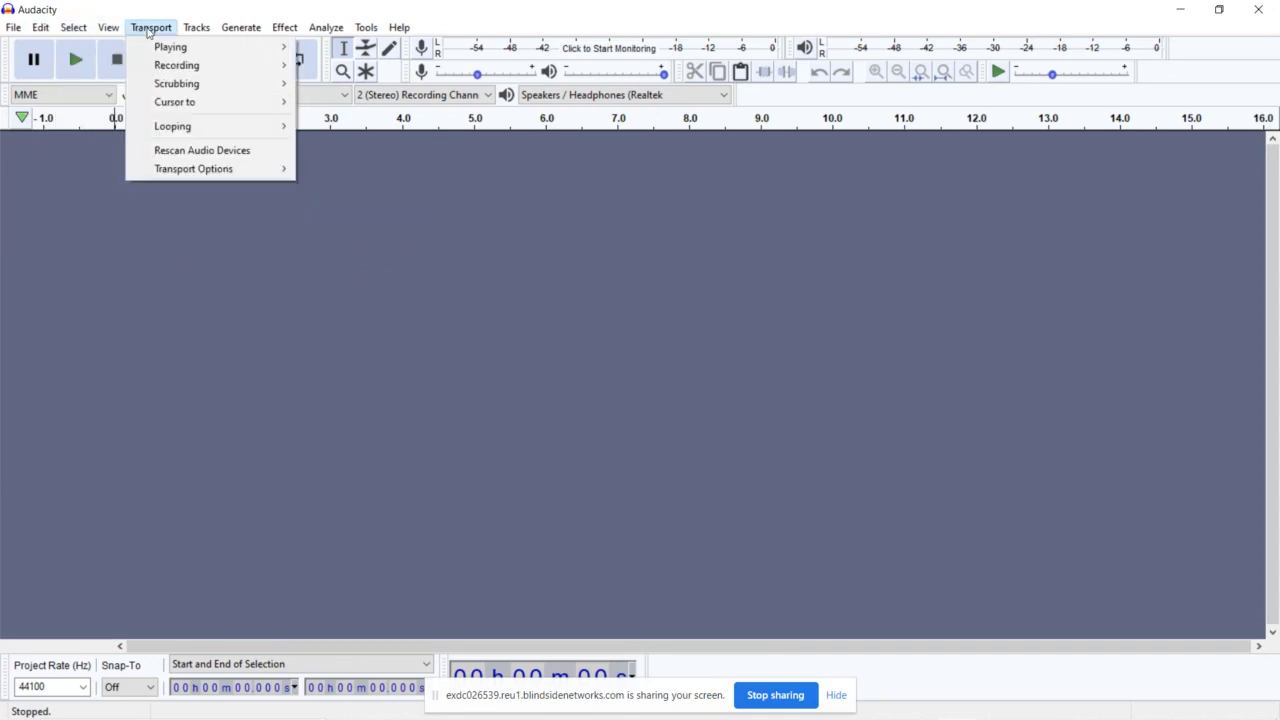
pyautogui.moveTo(206, 31)
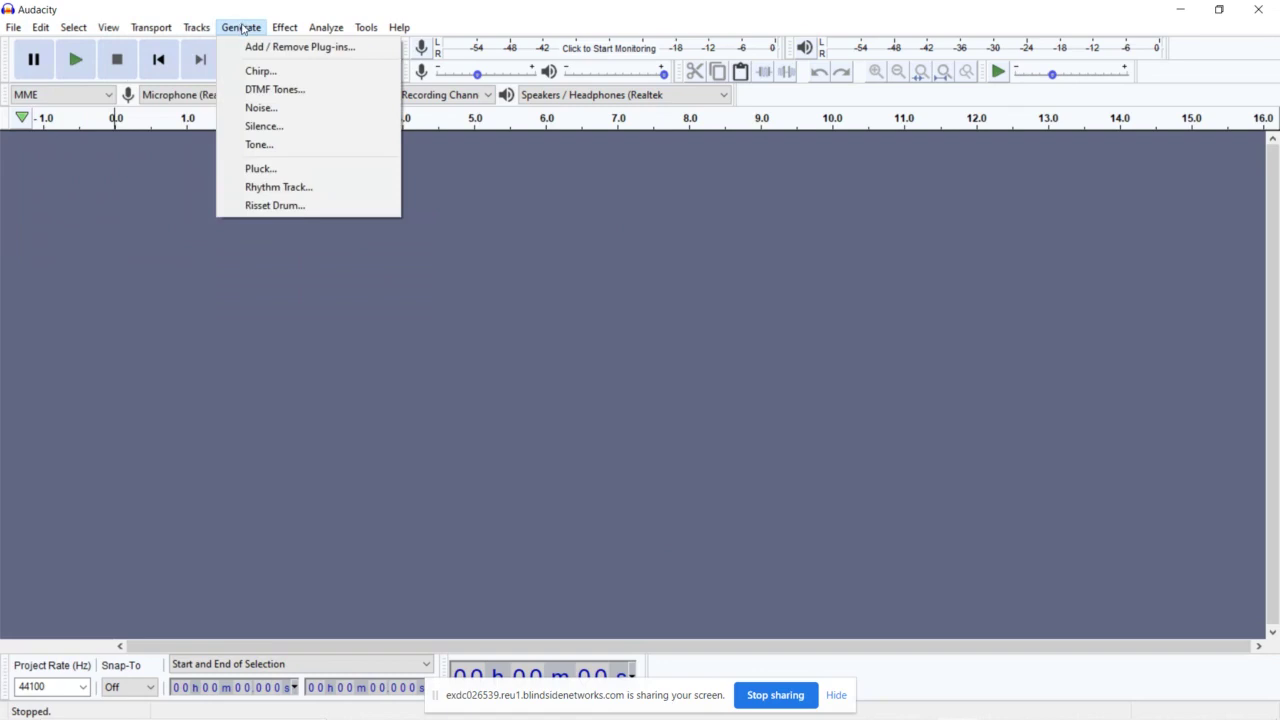
pyautogui.moveTo(284, 30)
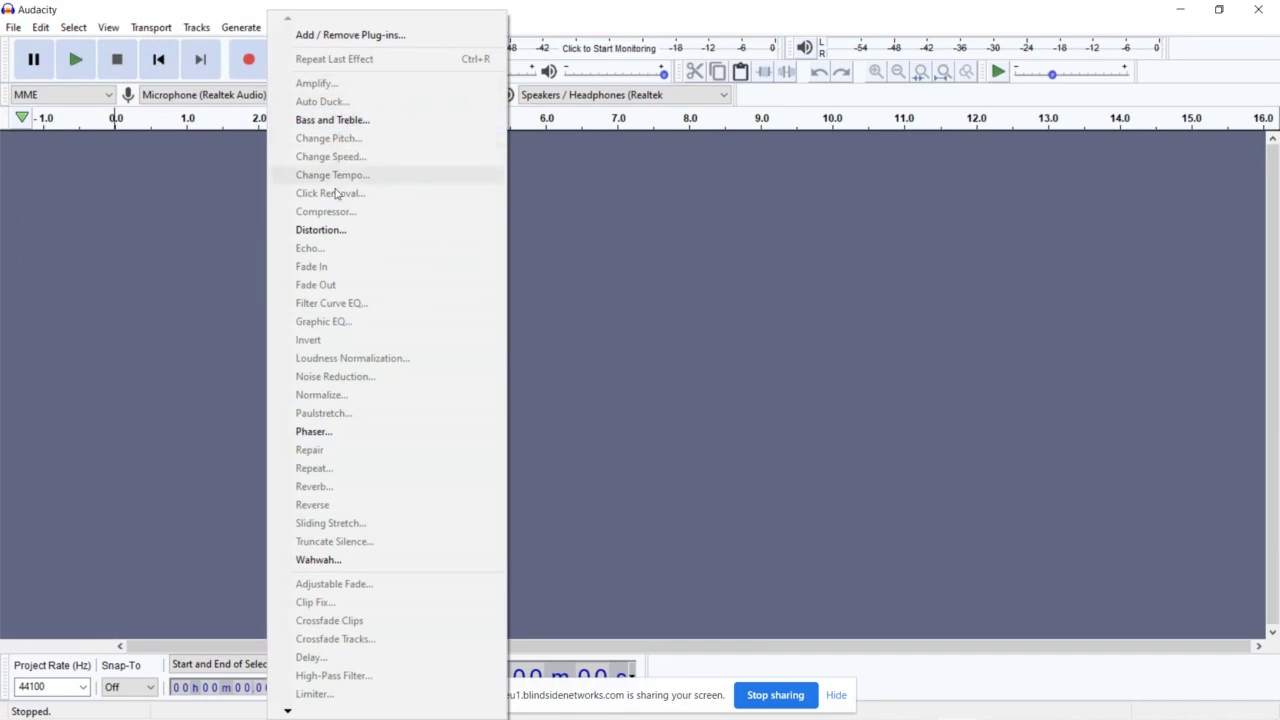
# Step: Dismiss the effects list, restore the Audacity window to a smaller size and move it so the desktop shows beside it
pyautogui.click(563, 271)
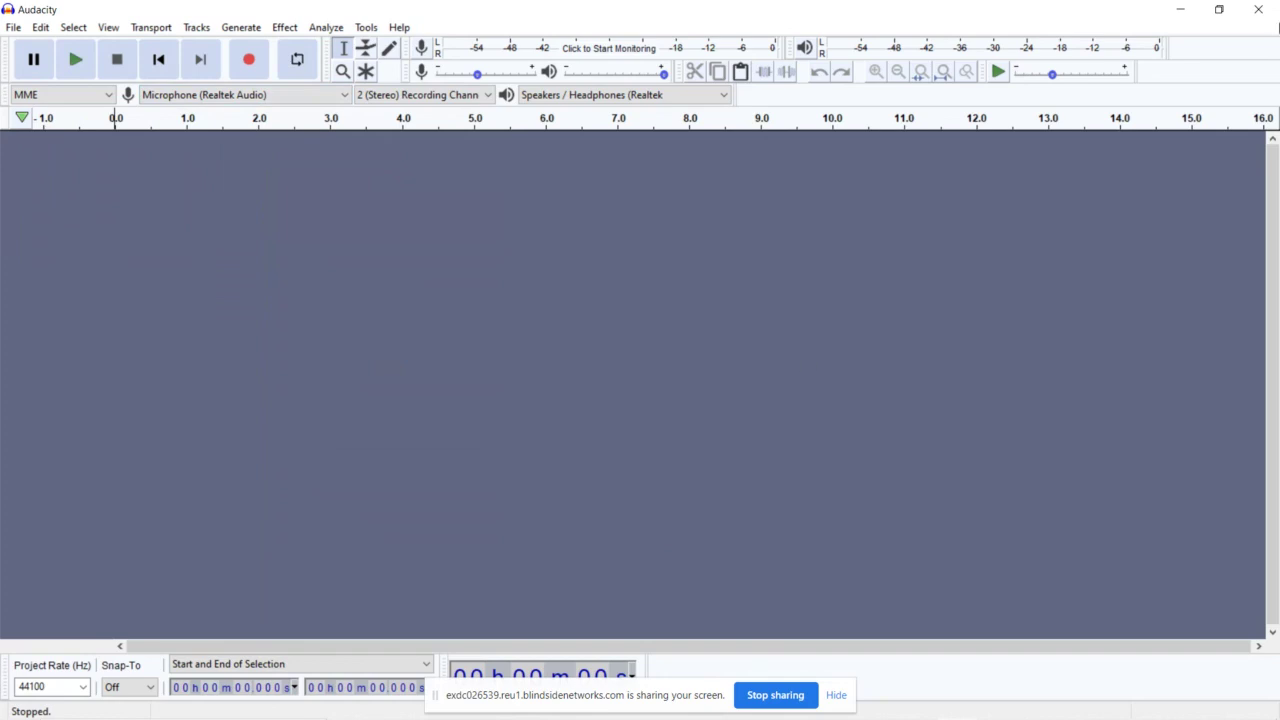
pyautogui.click(1219, 9)
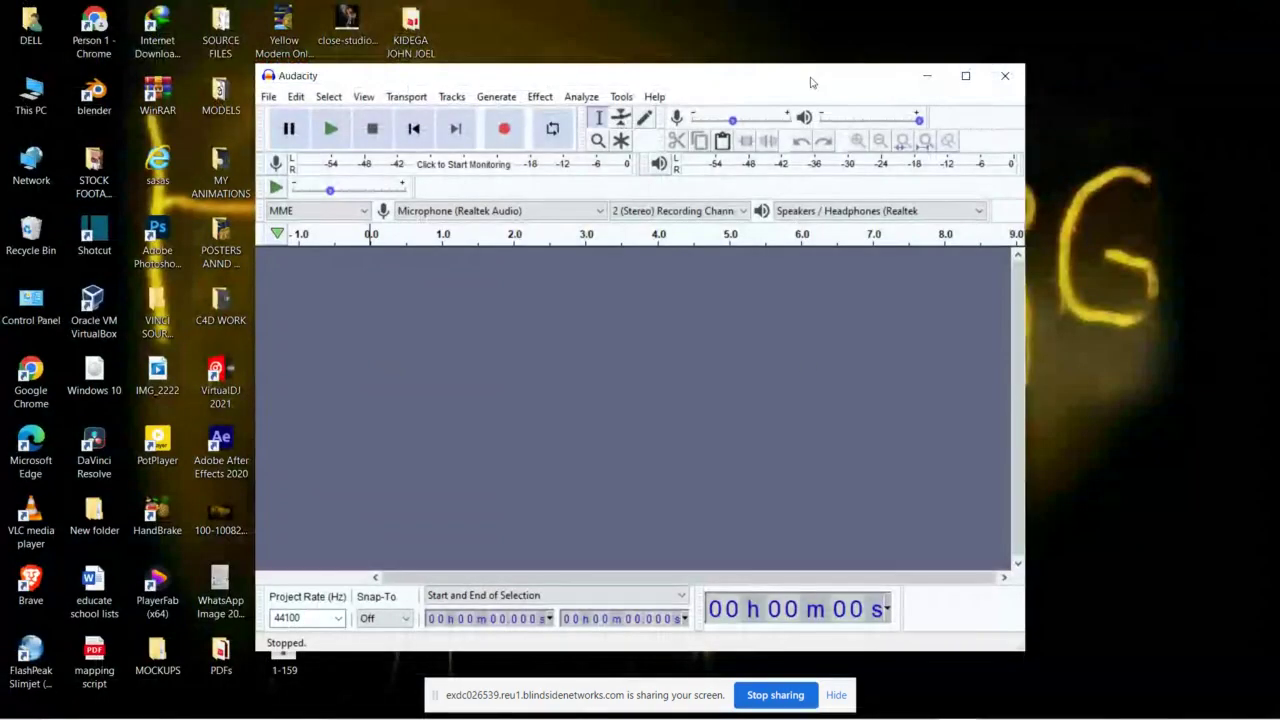
pyautogui.moveTo(766, 89); pyautogui.dragTo(912, 58)
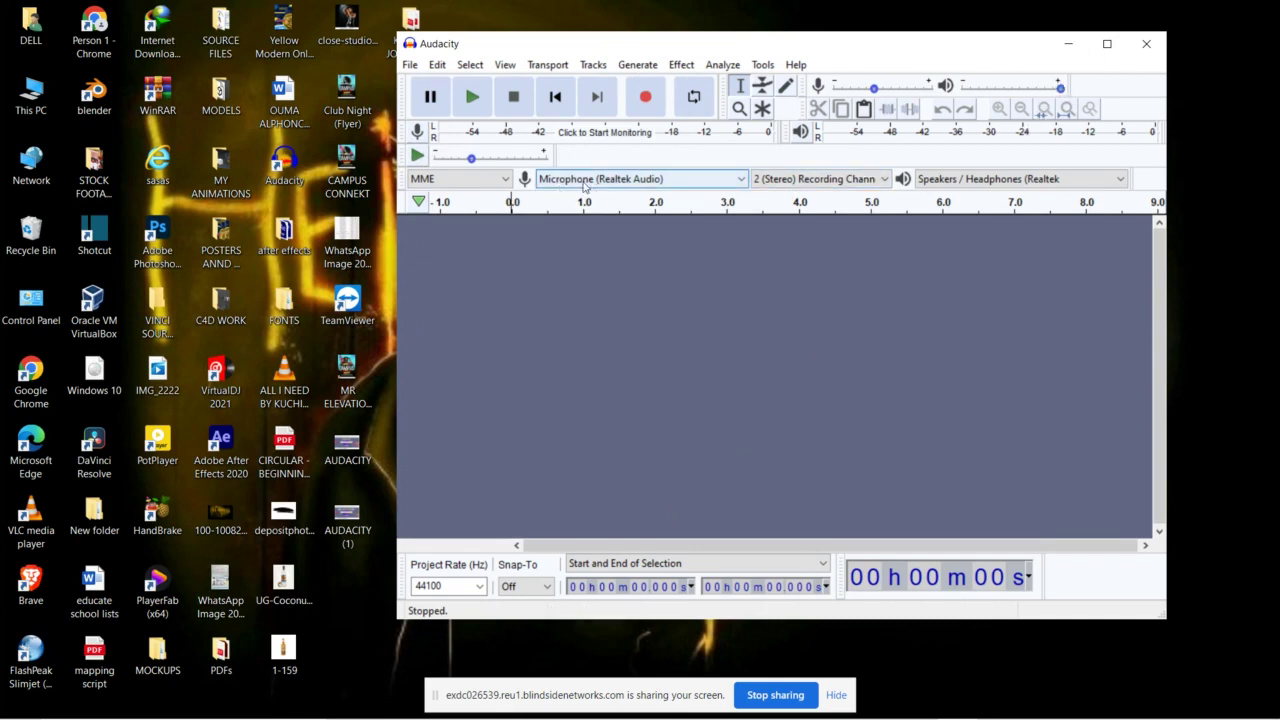
# Step: Look through the available recording devices and audio hosts without changing the current choices
pyautogui.click(739, 180)
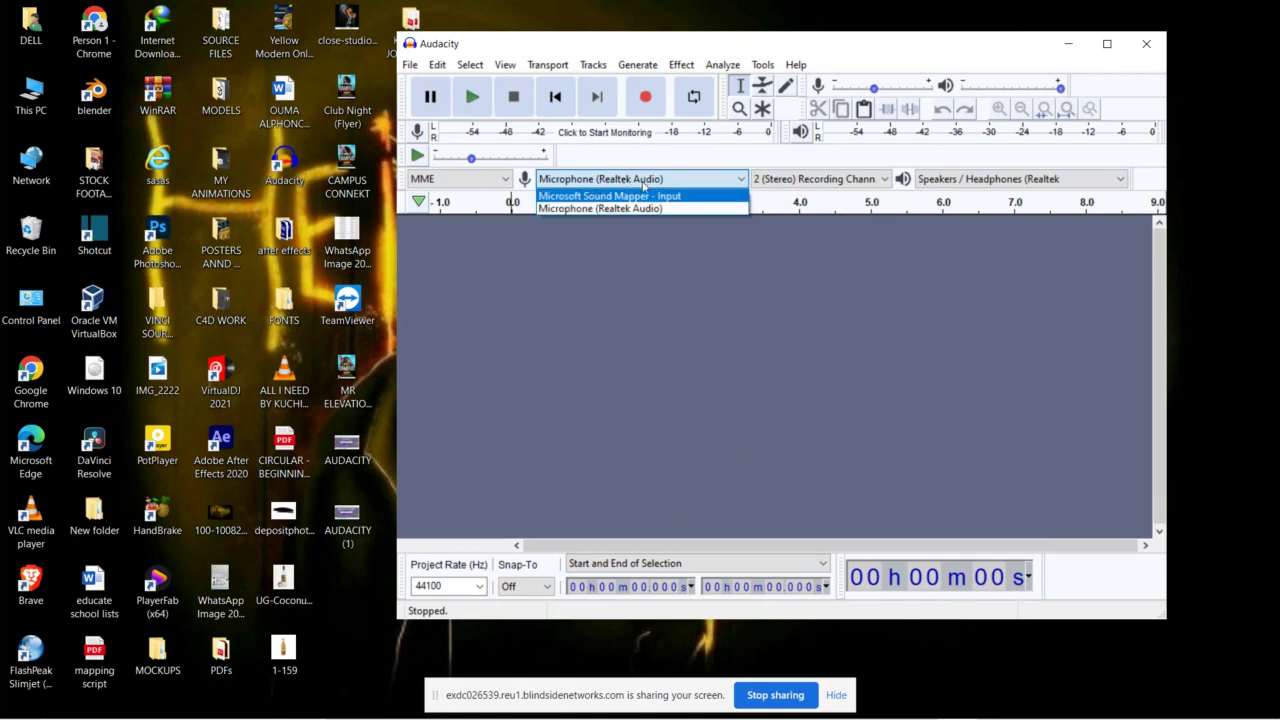
pyautogui.click(655, 248)
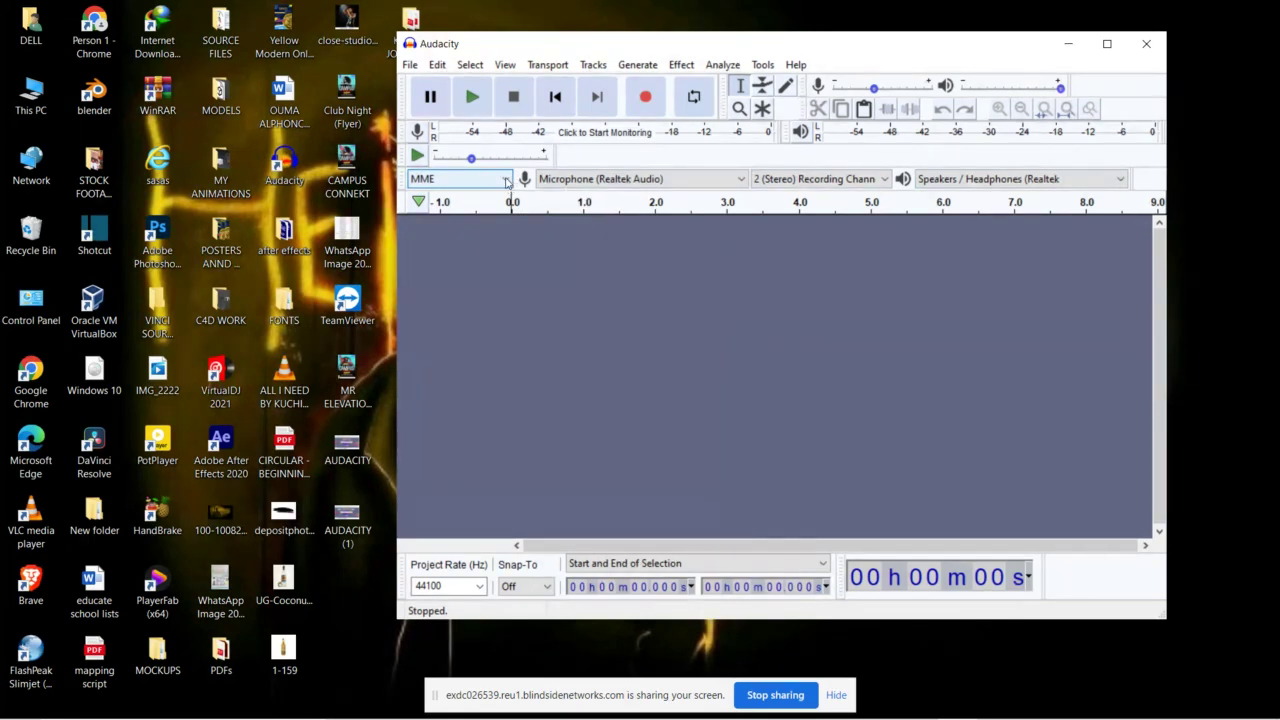
pyautogui.click(506, 181)
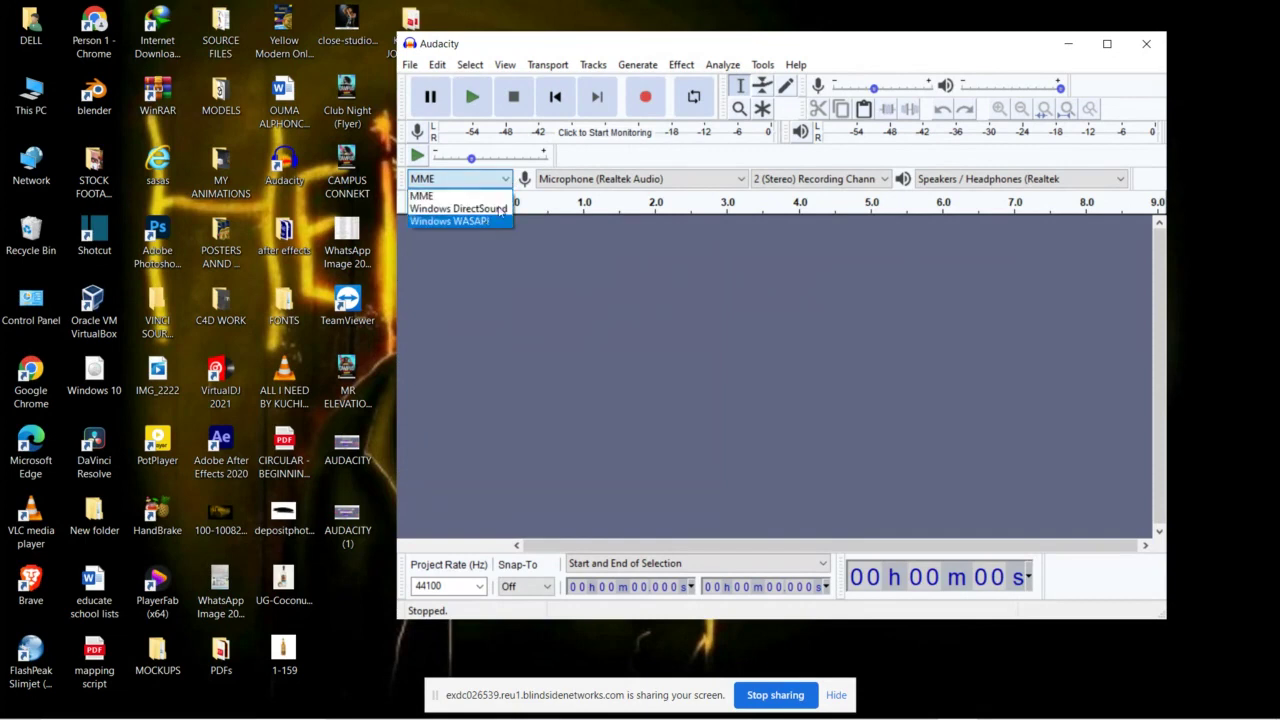
pyautogui.click(883, 317)
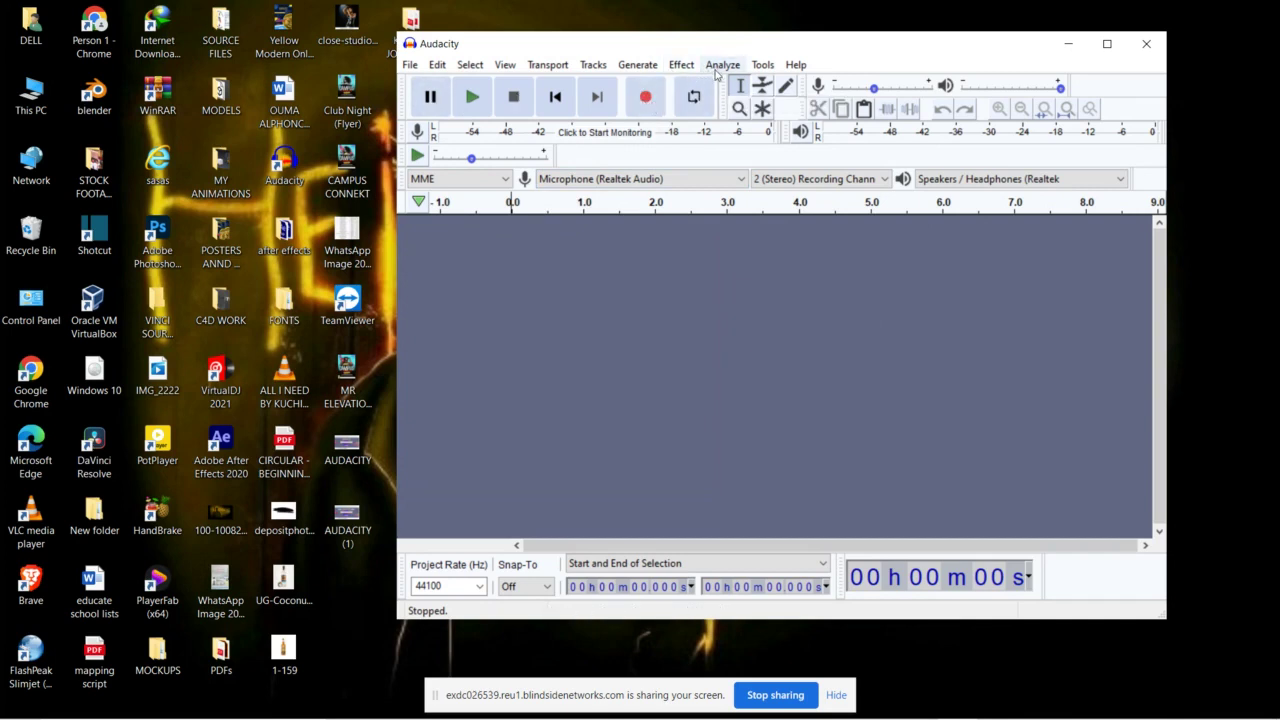
# Step: Record a voice take from the microphone, pause it at about 21 seconds and review its waveform from the beginning
pyautogui.click(646, 97)
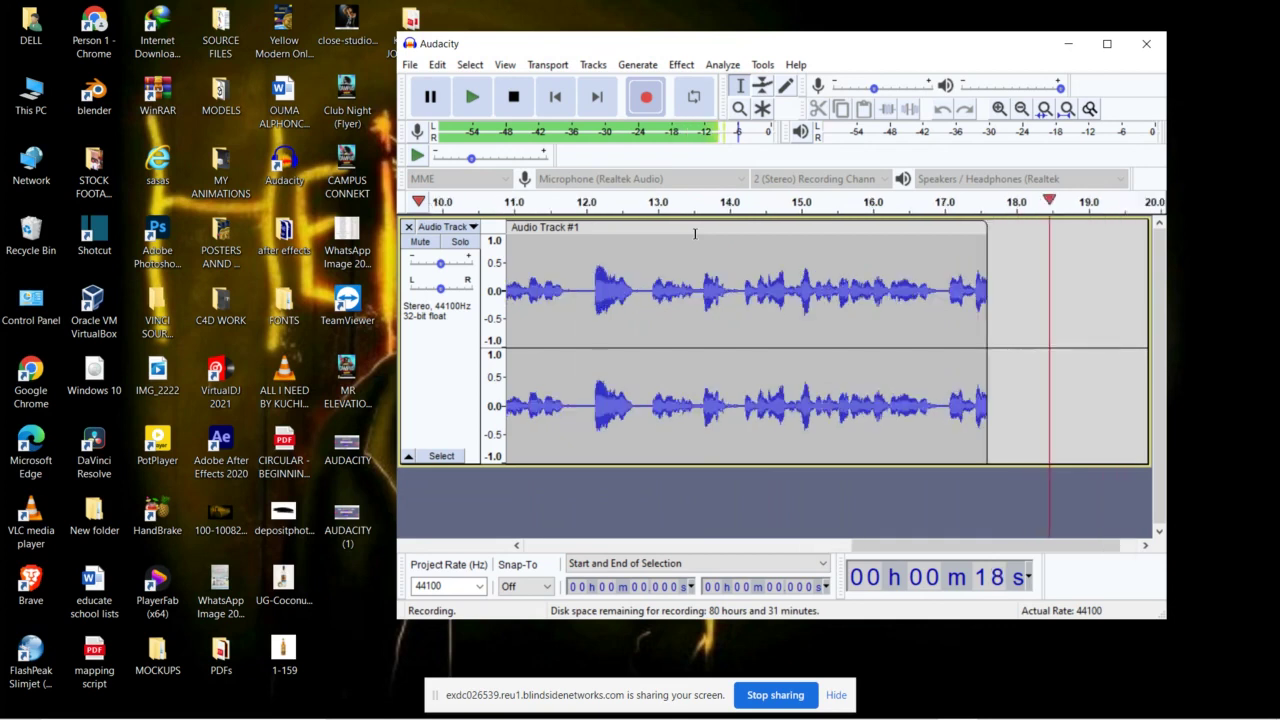
pyautogui.click(431, 96)
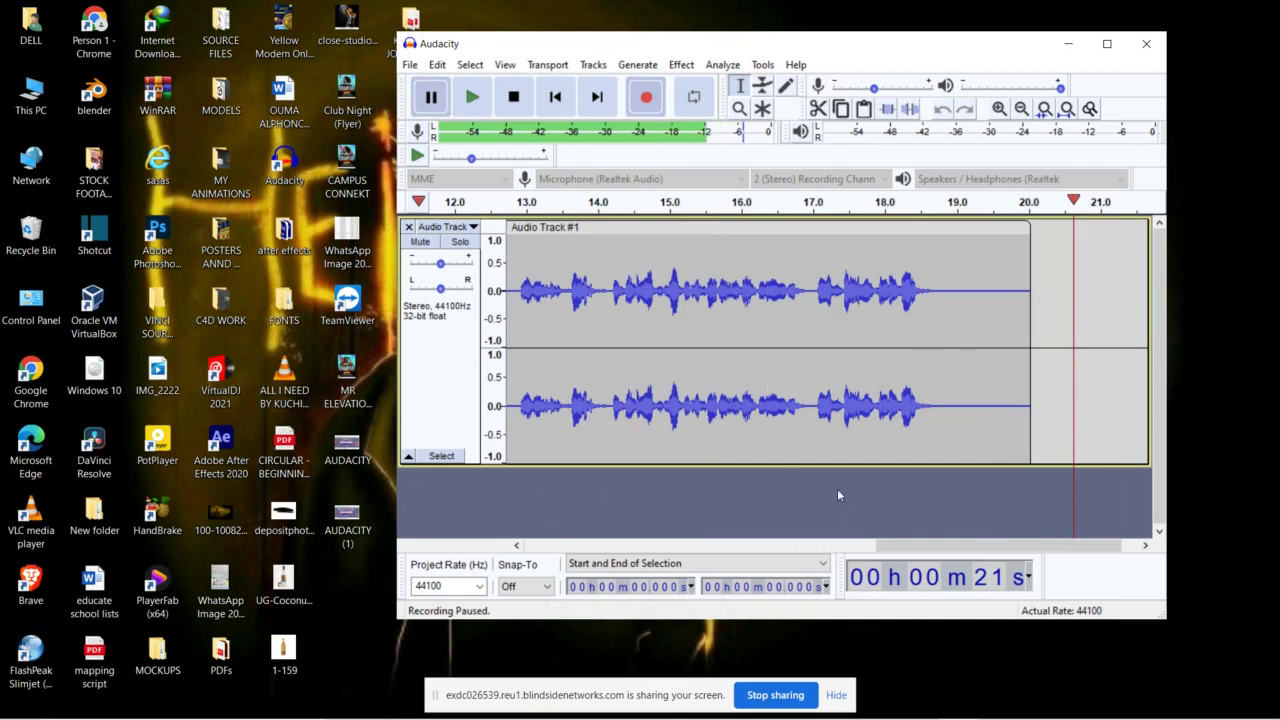
pyautogui.moveTo(901, 553); pyautogui.dragTo(550, 553)
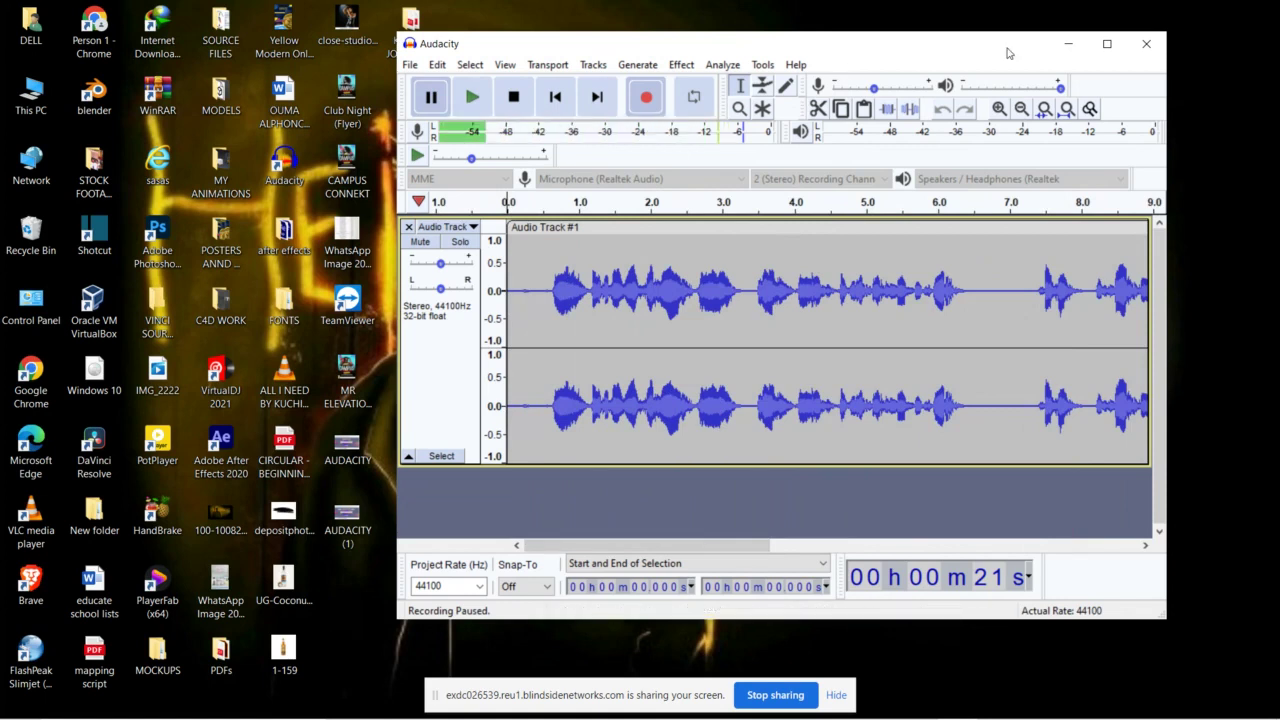
pyautogui.click(1106, 47)
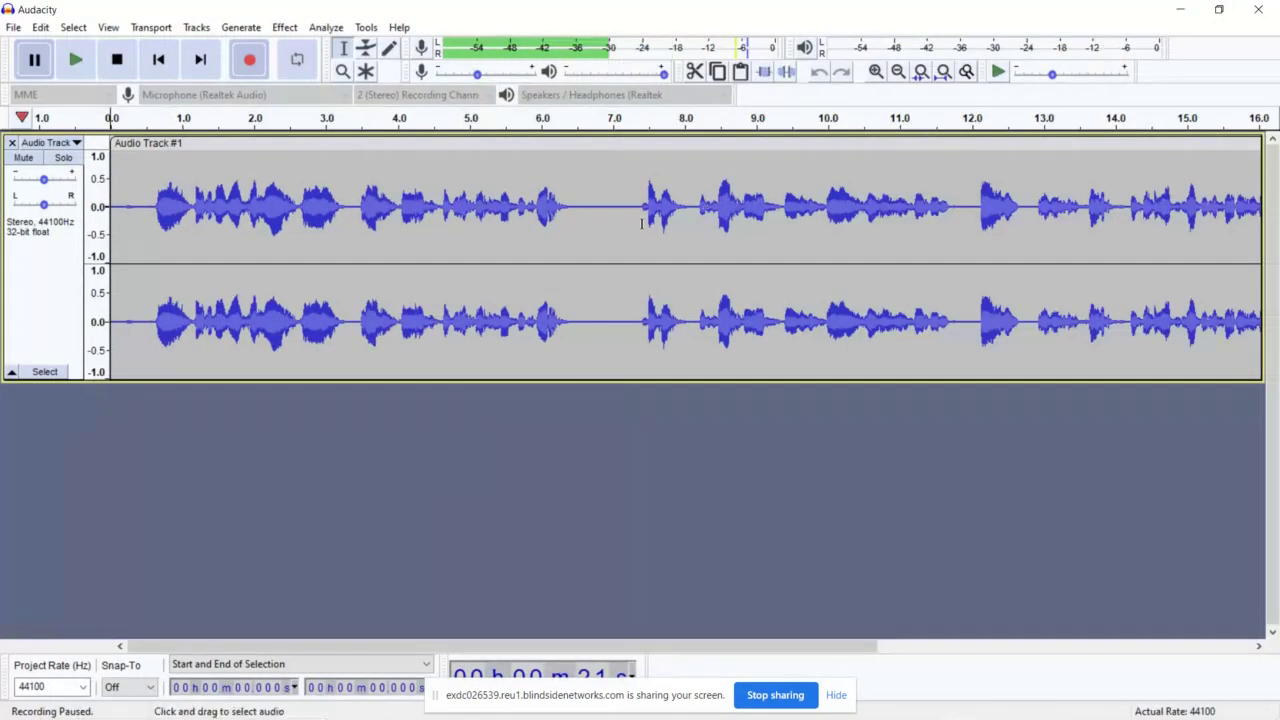
pyautogui.click(1210, 15)
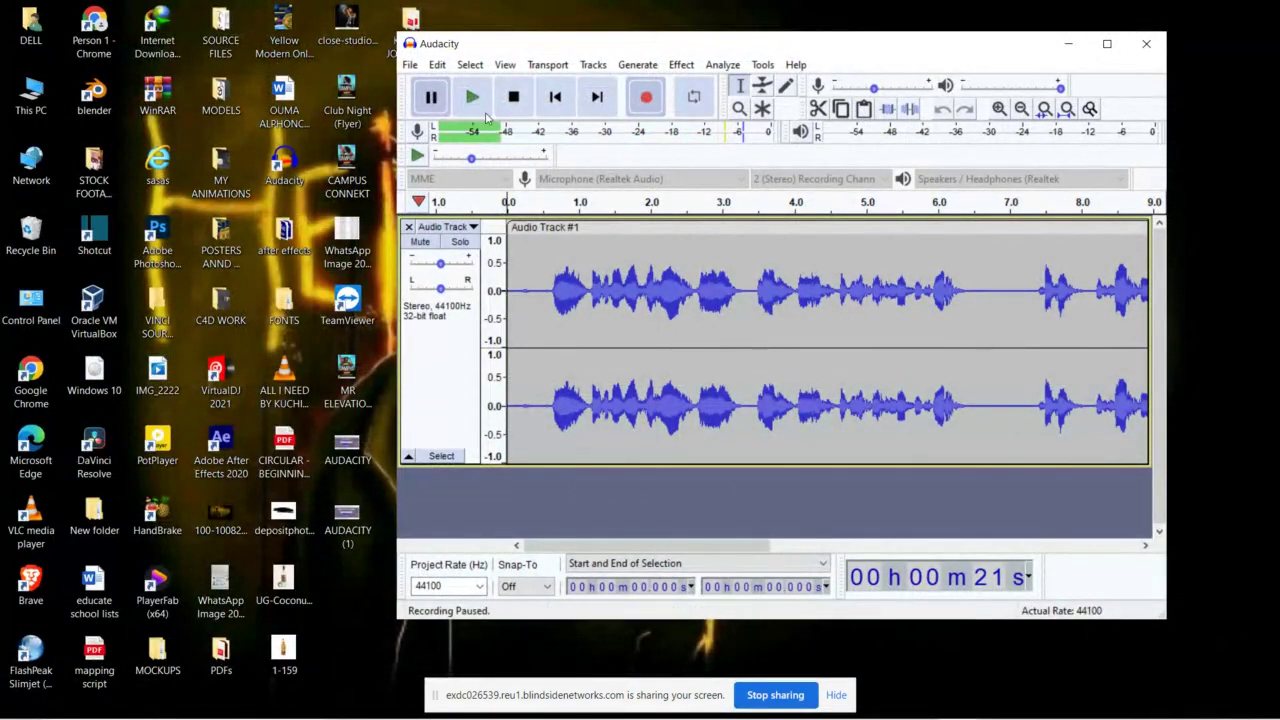
# Step: Select all the audio recorded in the track and delete it, along with the short leftover clip
pyautogui.moveTo(518, 280); pyautogui.dragTo(1050, 268)
pyautogui.click(849, 323)
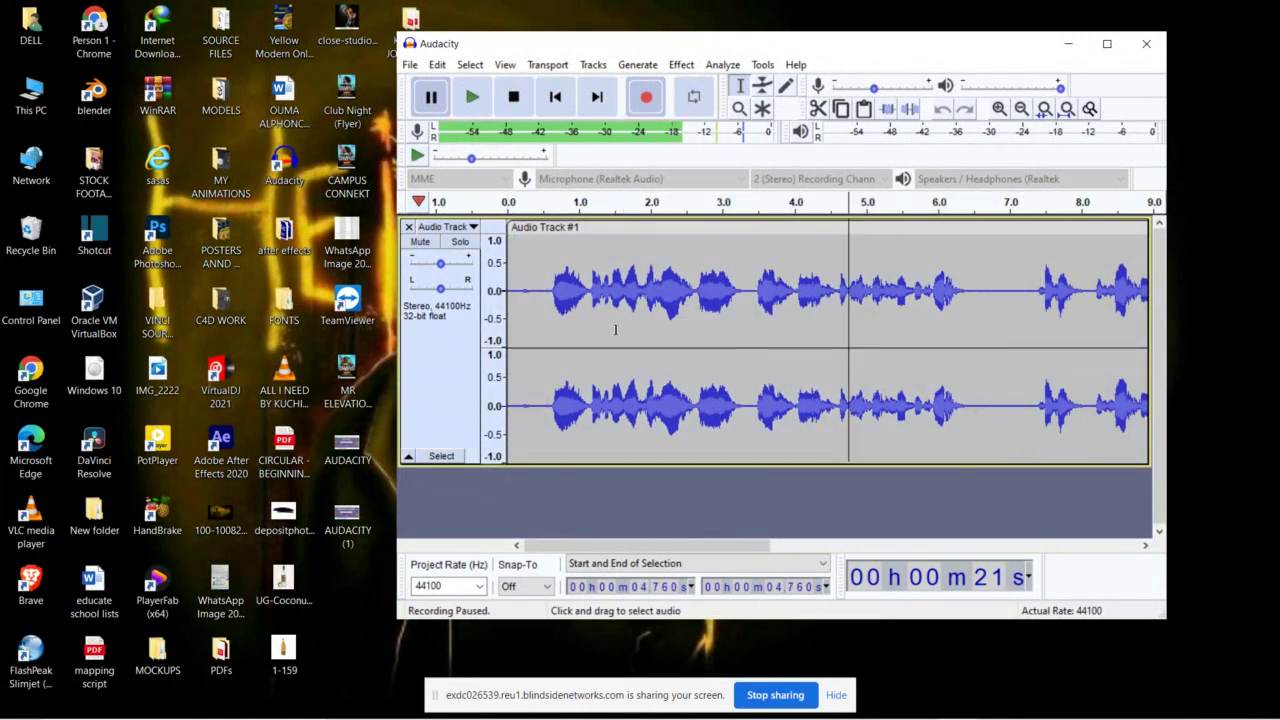
pyautogui.hotkey('ctrl', 'a')
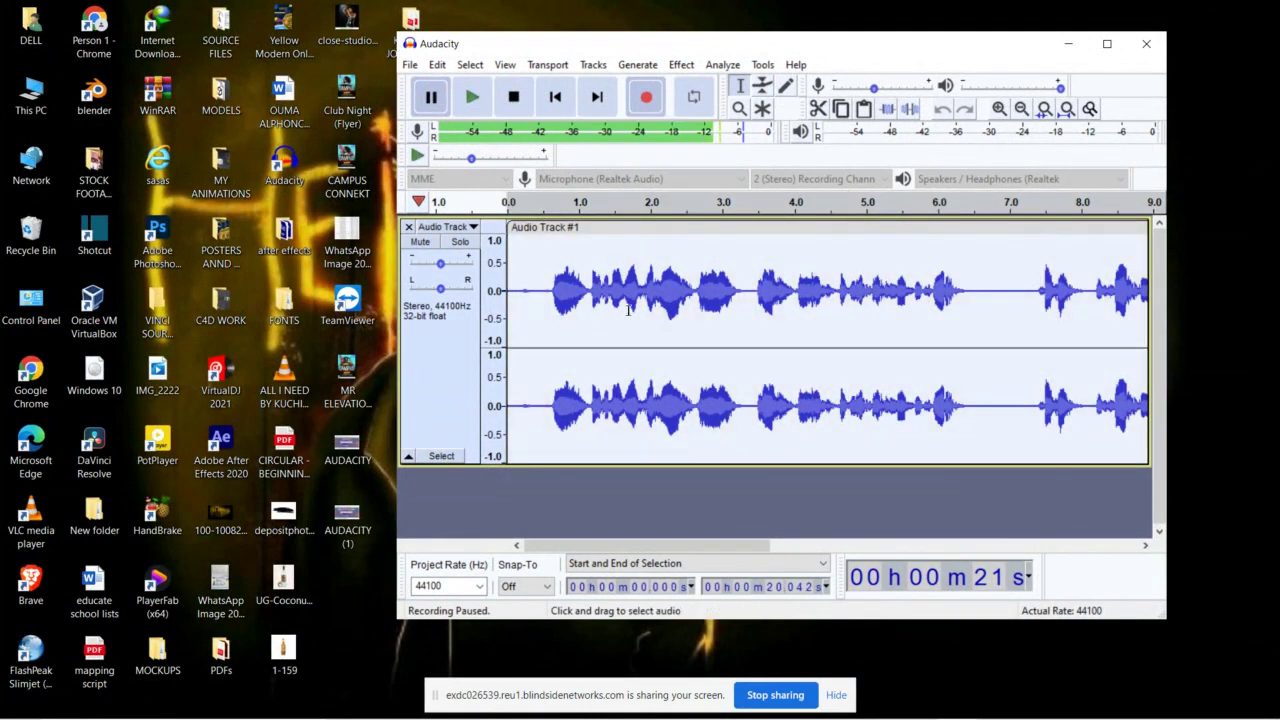
pyautogui.press('Delete')
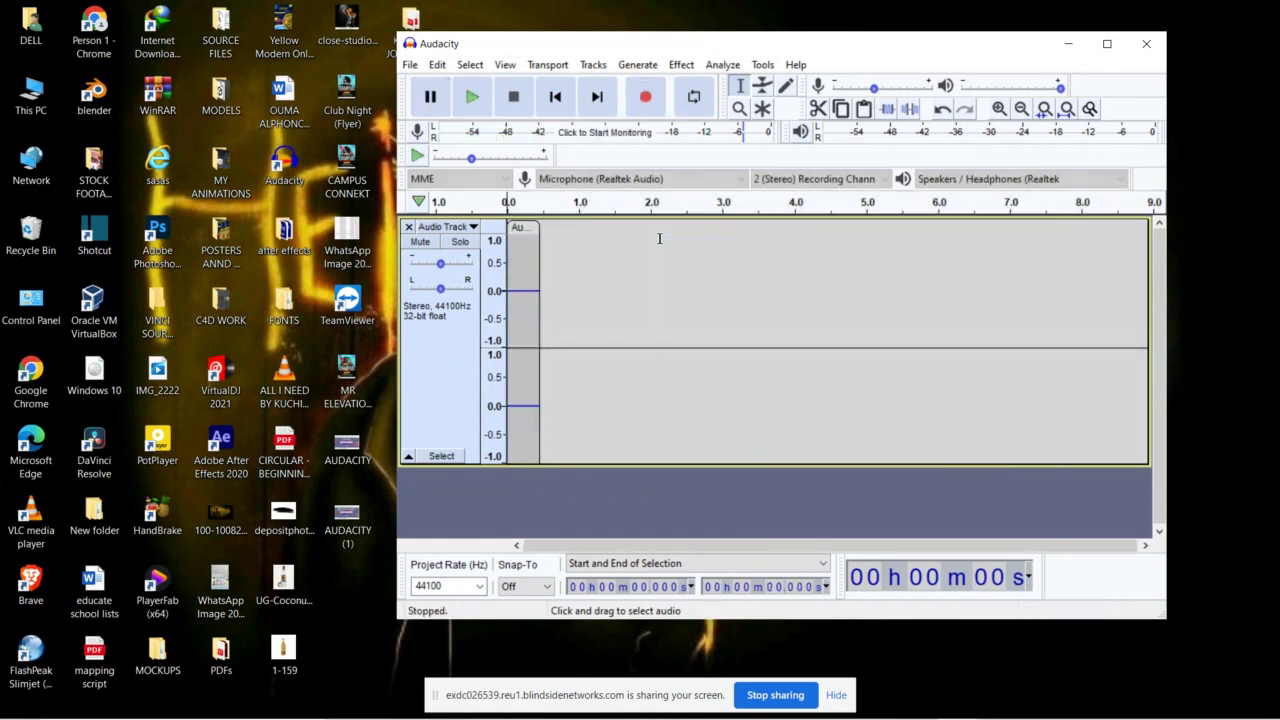
pyautogui.click(522, 227)
pyautogui.press('Delete')
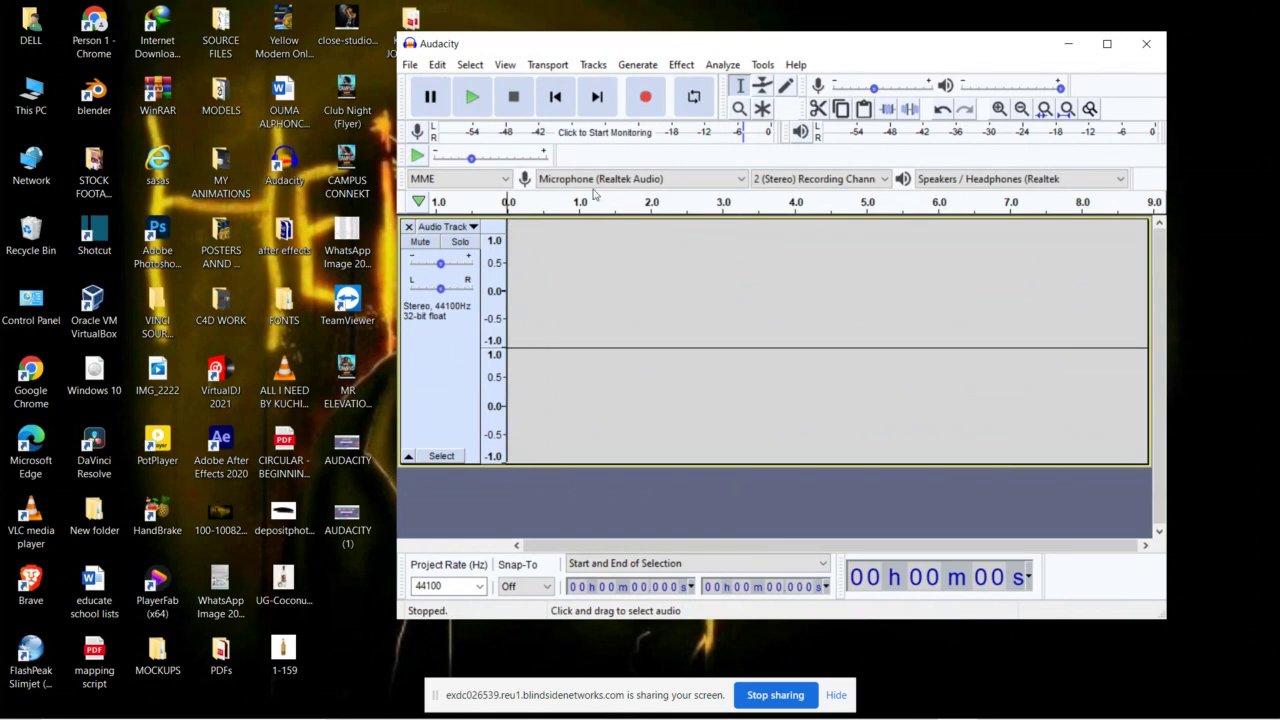
# Step: Maximize the window, record a new voice take starting at about 2.3 seconds, pause it at about 23 seconds and stop recording
pyautogui.click(1107, 44)
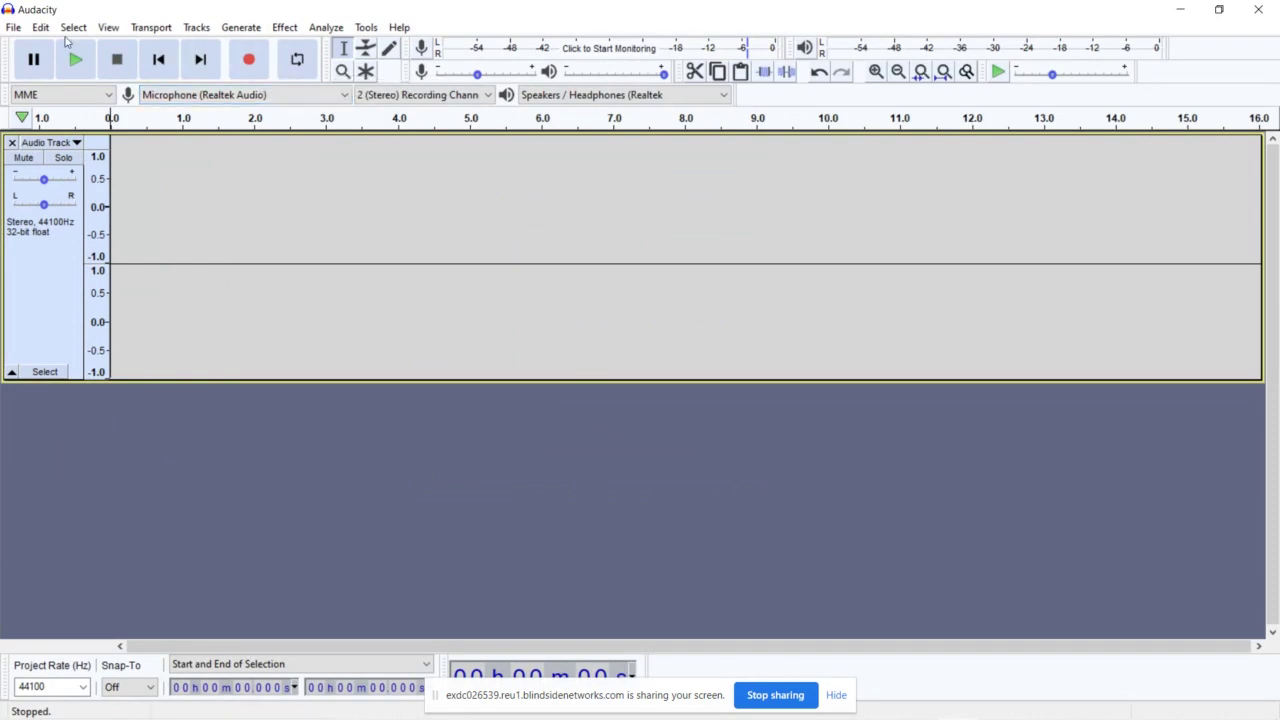
pyautogui.click(14, 28)
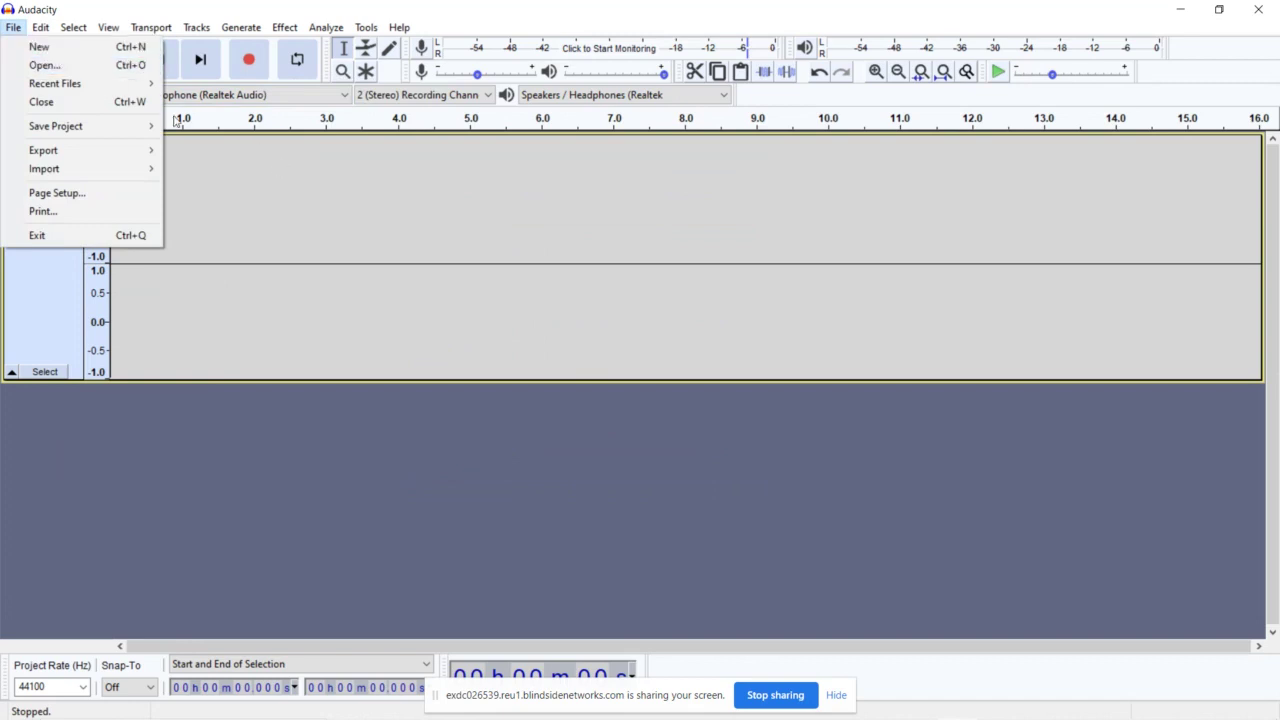
pyautogui.click(279, 183)
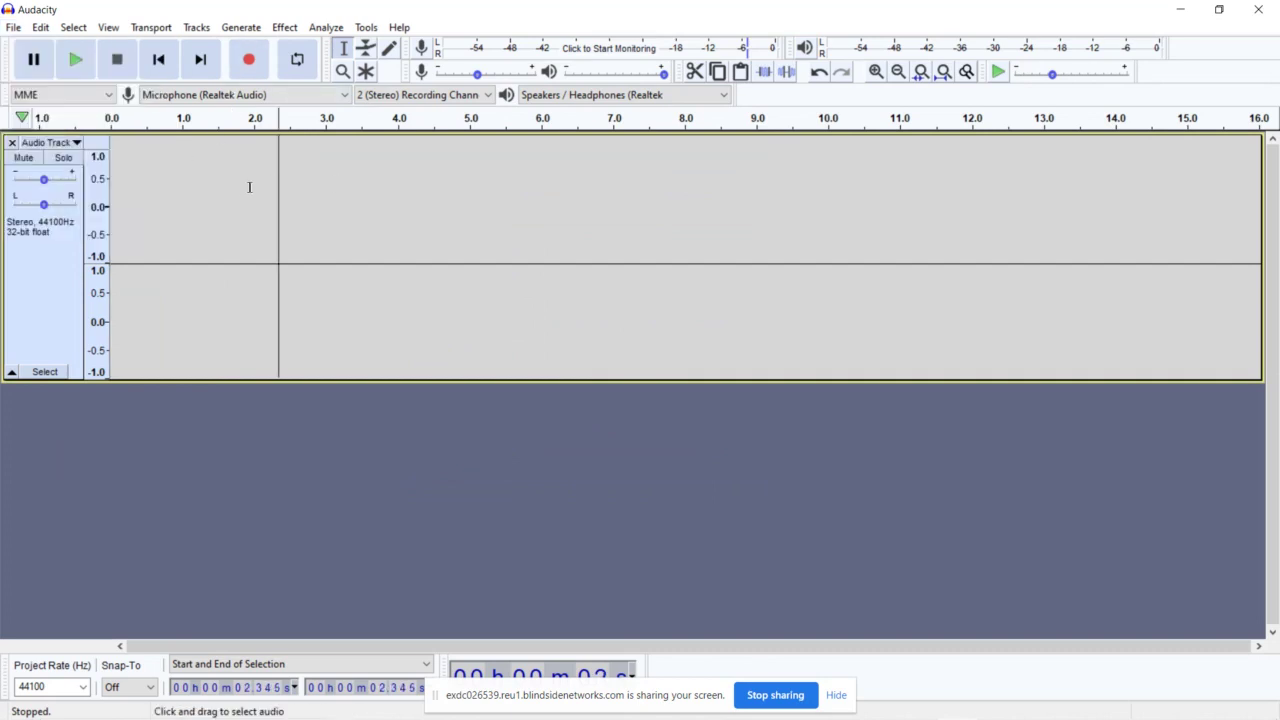
pyautogui.click(249, 62)
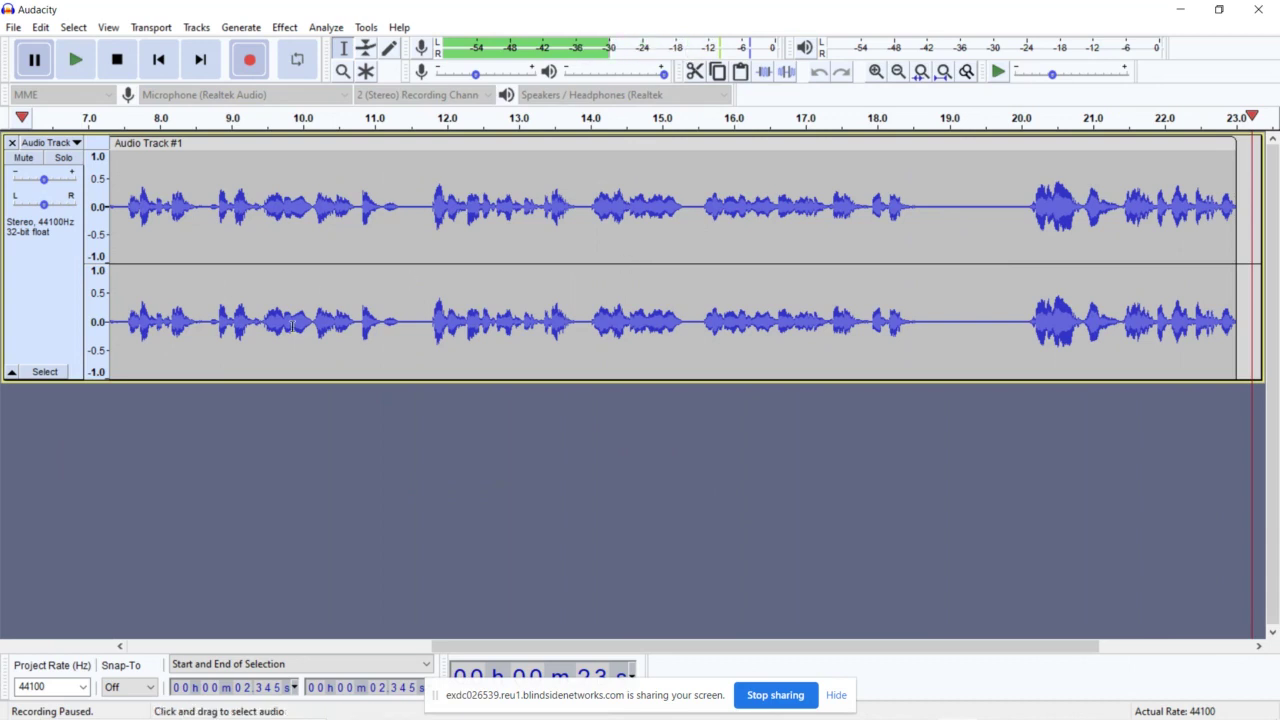
pyautogui.moveTo(445, 645); pyautogui.dragTo(133, 632)
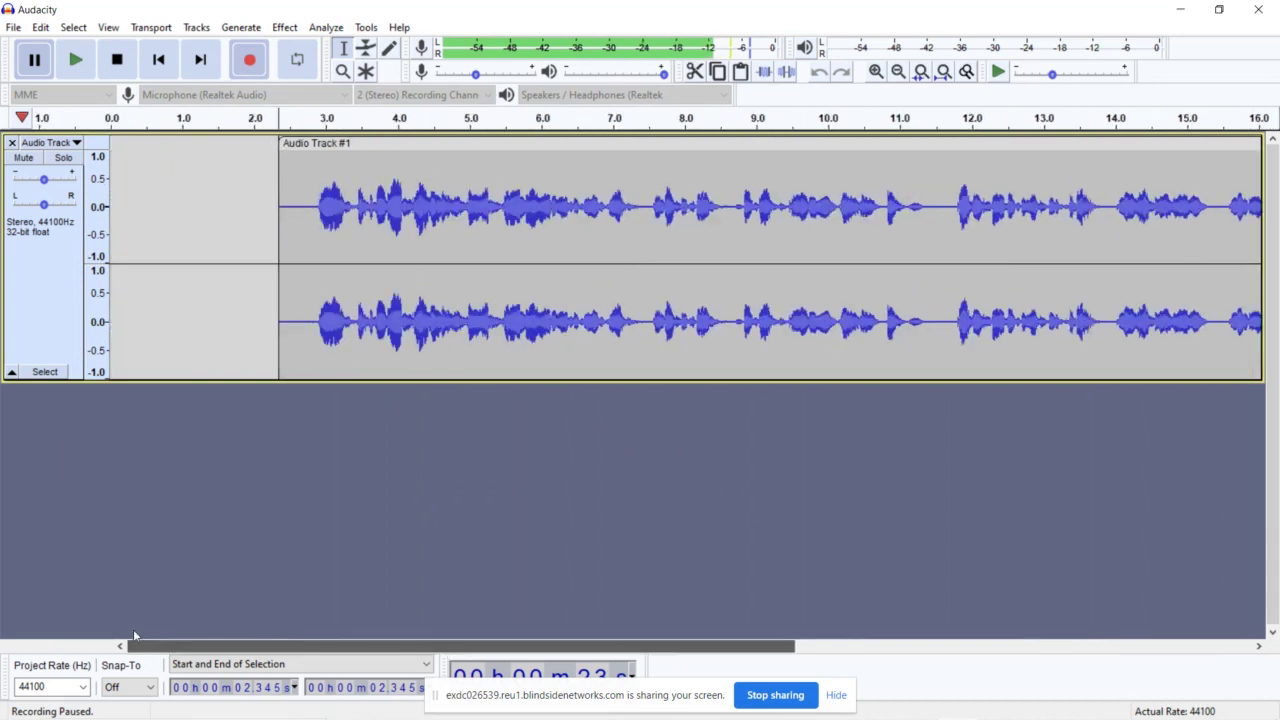
pyautogui.click(281, 207)
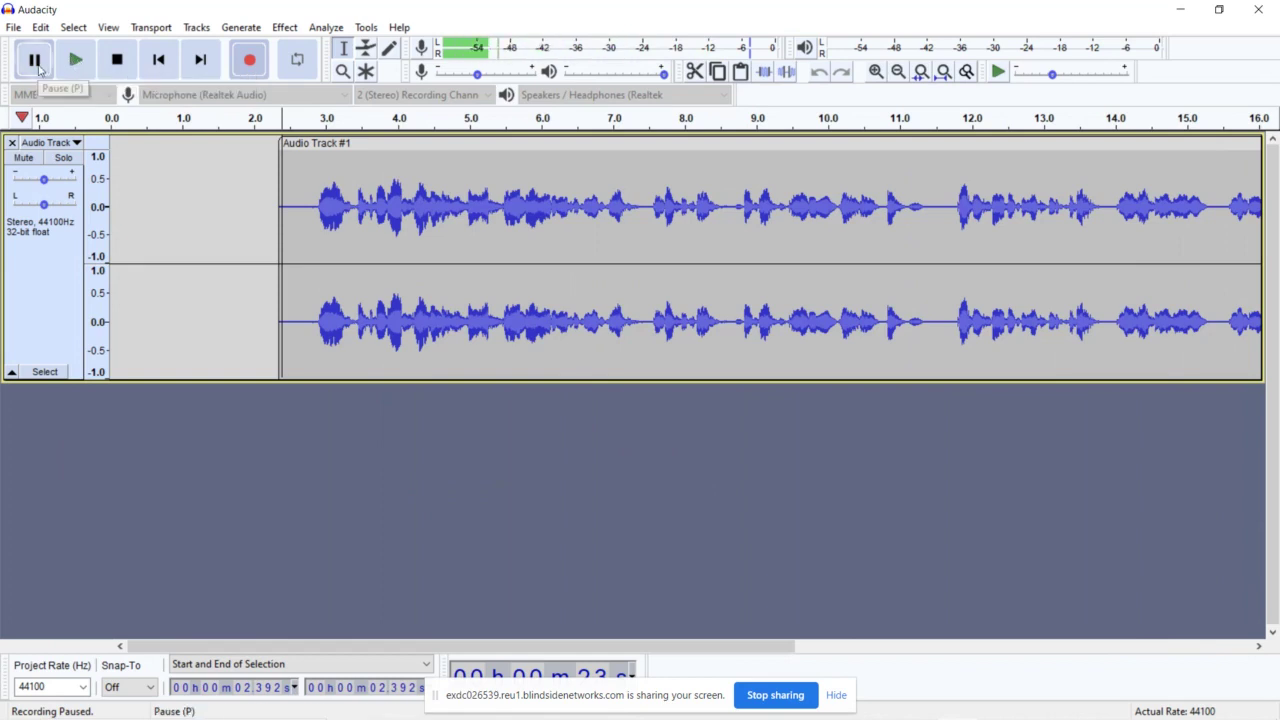
pyautogui.press('space')
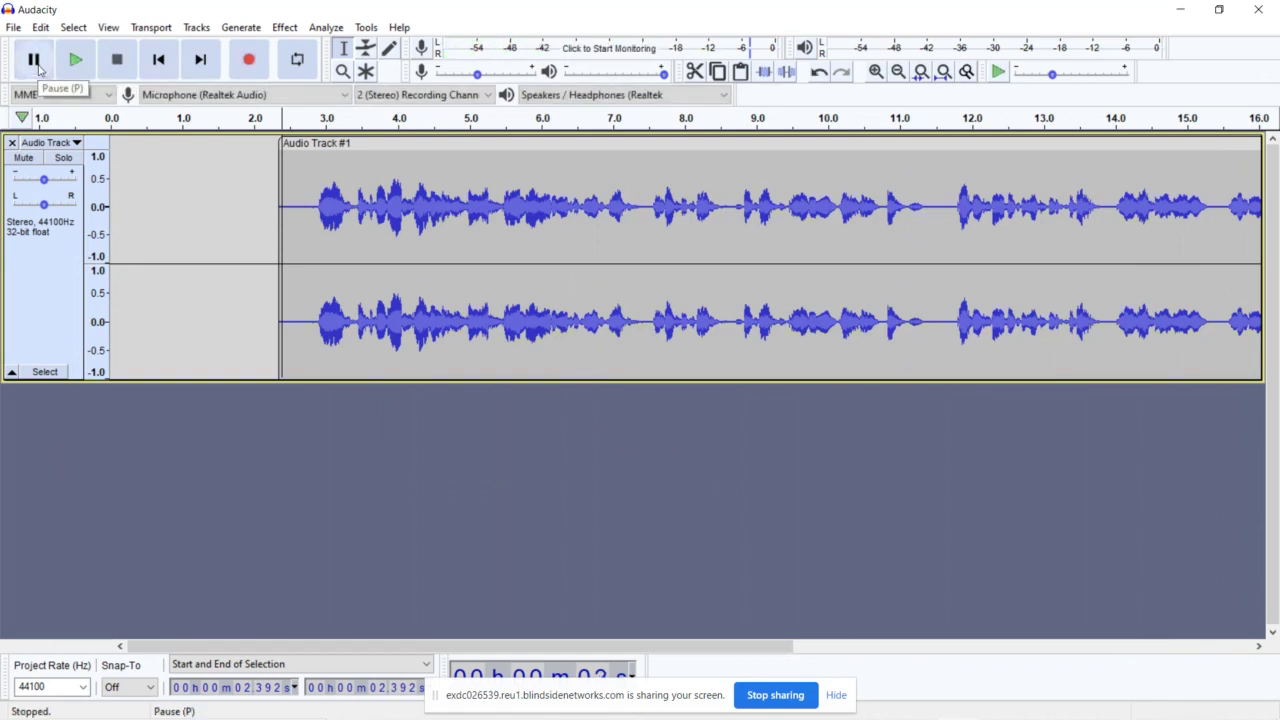
# Step: Play the recorded take from about 2.5 seconds to its end and return to the start of the timeline
pyautogui.click(289, 175)
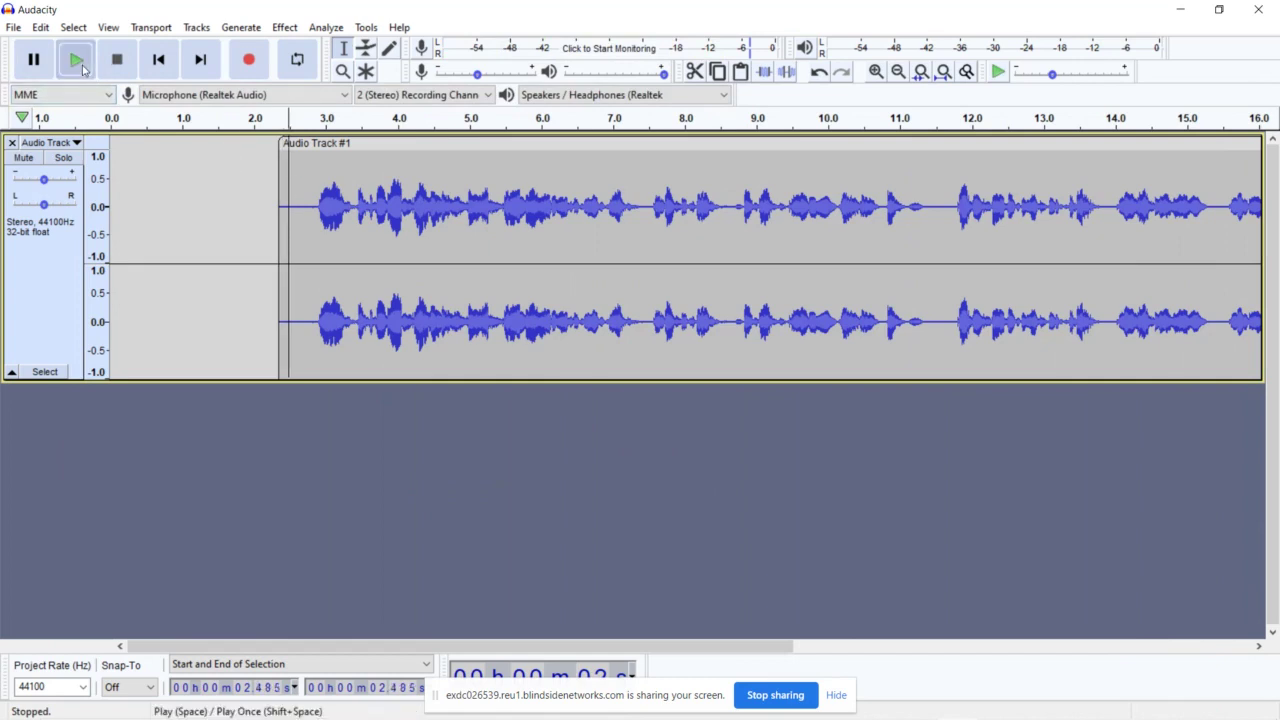
pyautogui.click(77, 61)
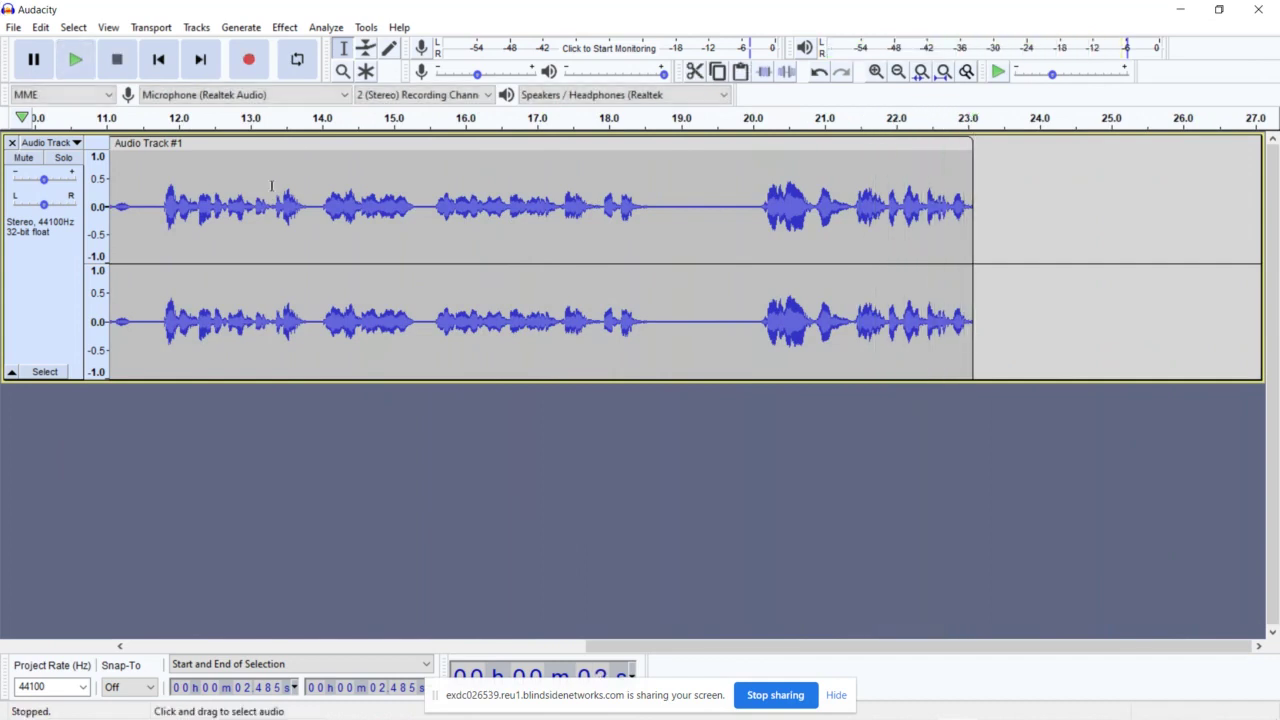
pyautogui.moveTo(698, 646); pyautogui.dragTo(188, 634)
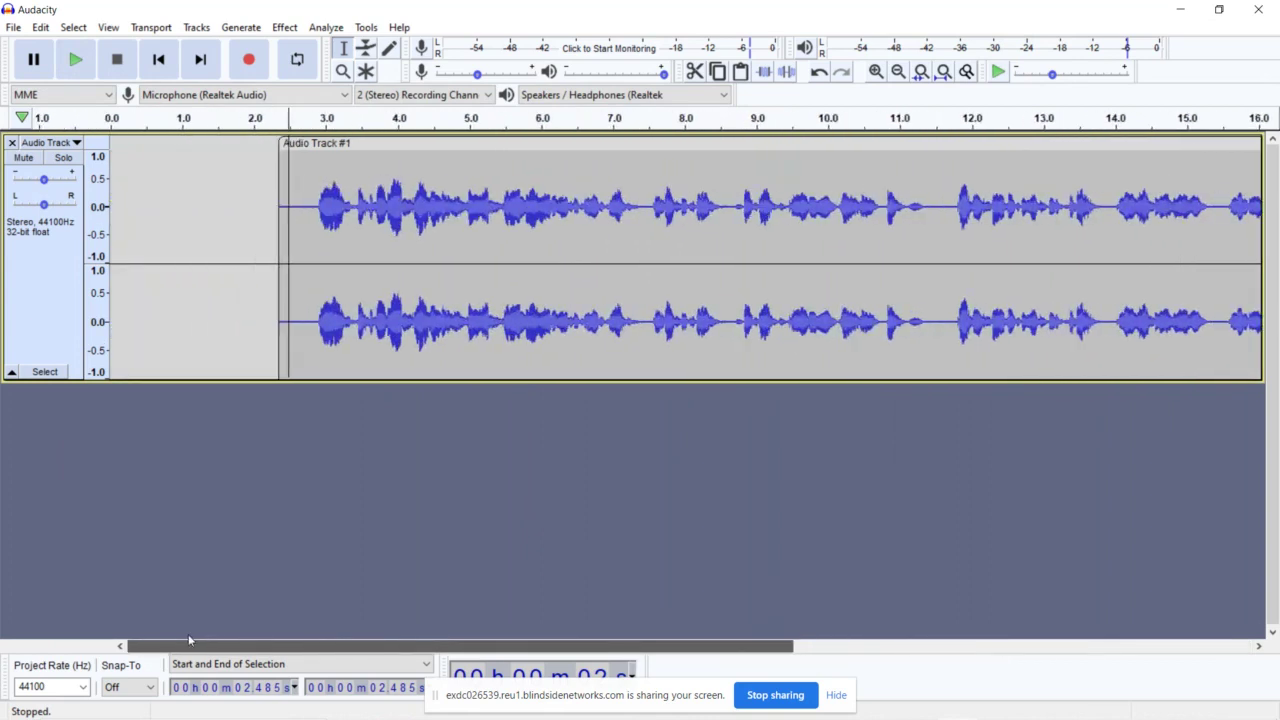
pyautogui.click(229, 203)
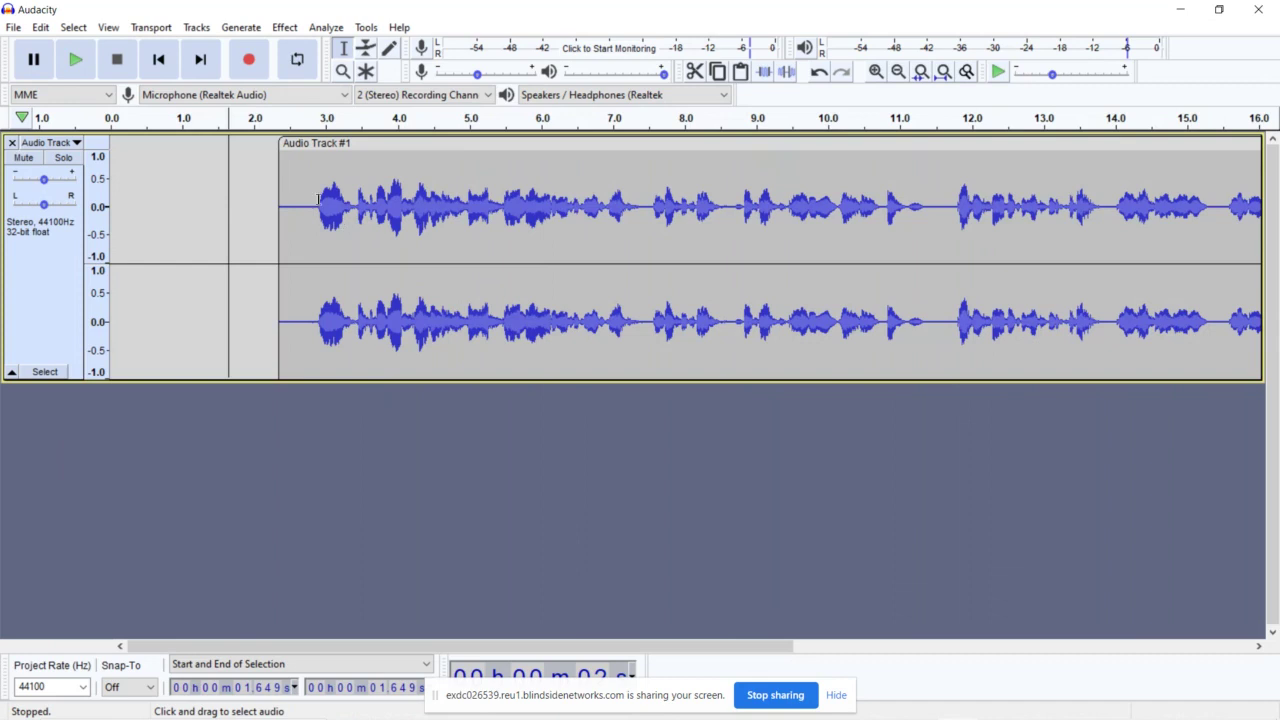
# Step: Save the project to the Desktop as an AUP3 project file named A1, accepting the project-format warning
pyautogui.click(14, 28)
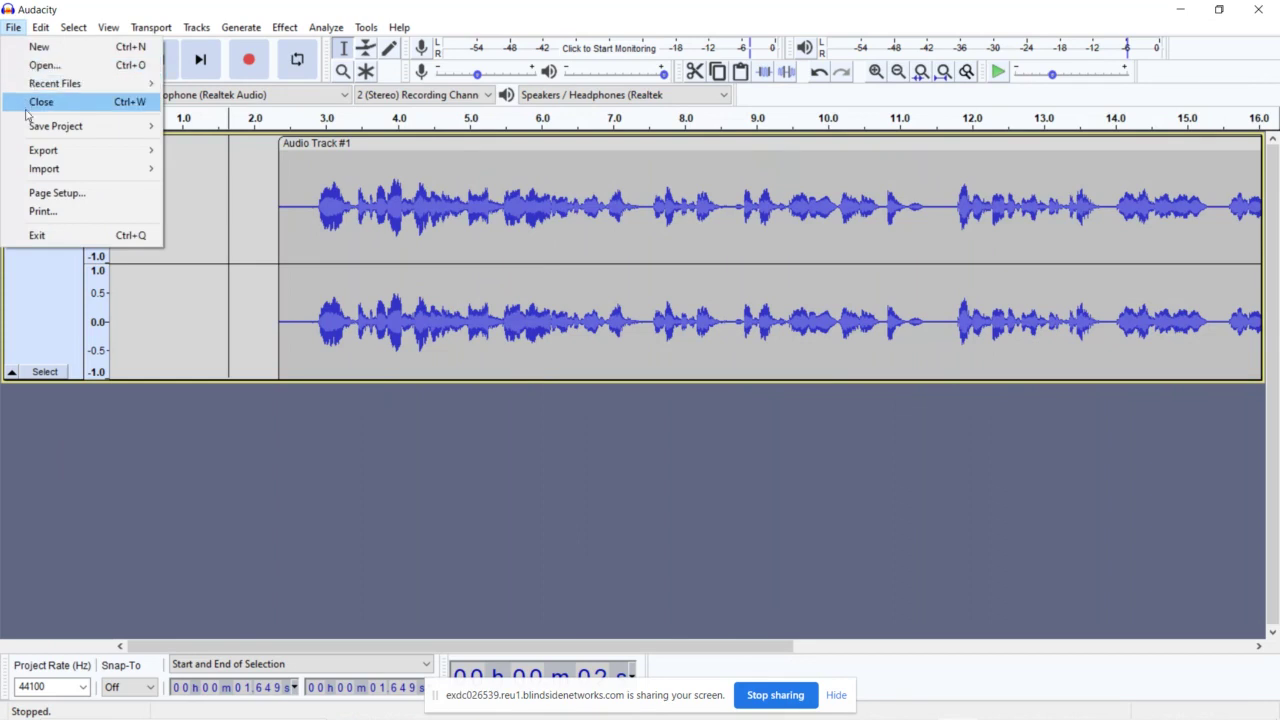
pyautogui.moveTo(43, 131)
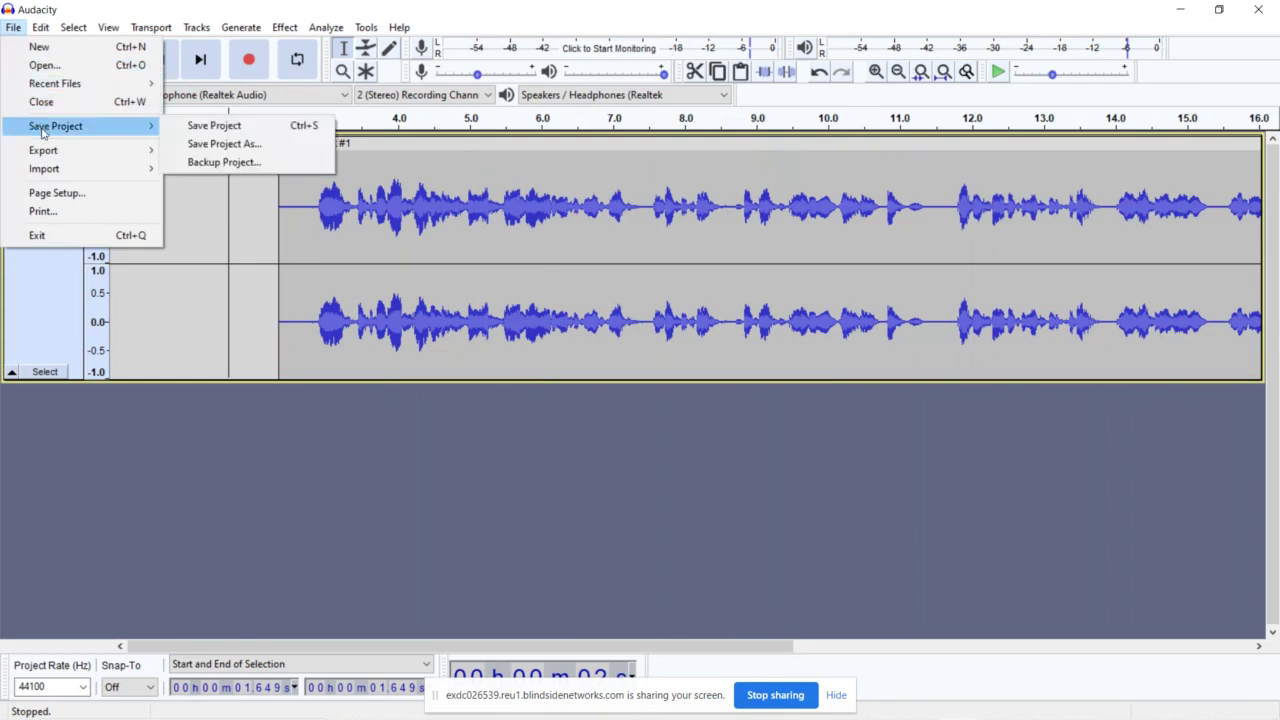
pyautogui.click(228, 131)
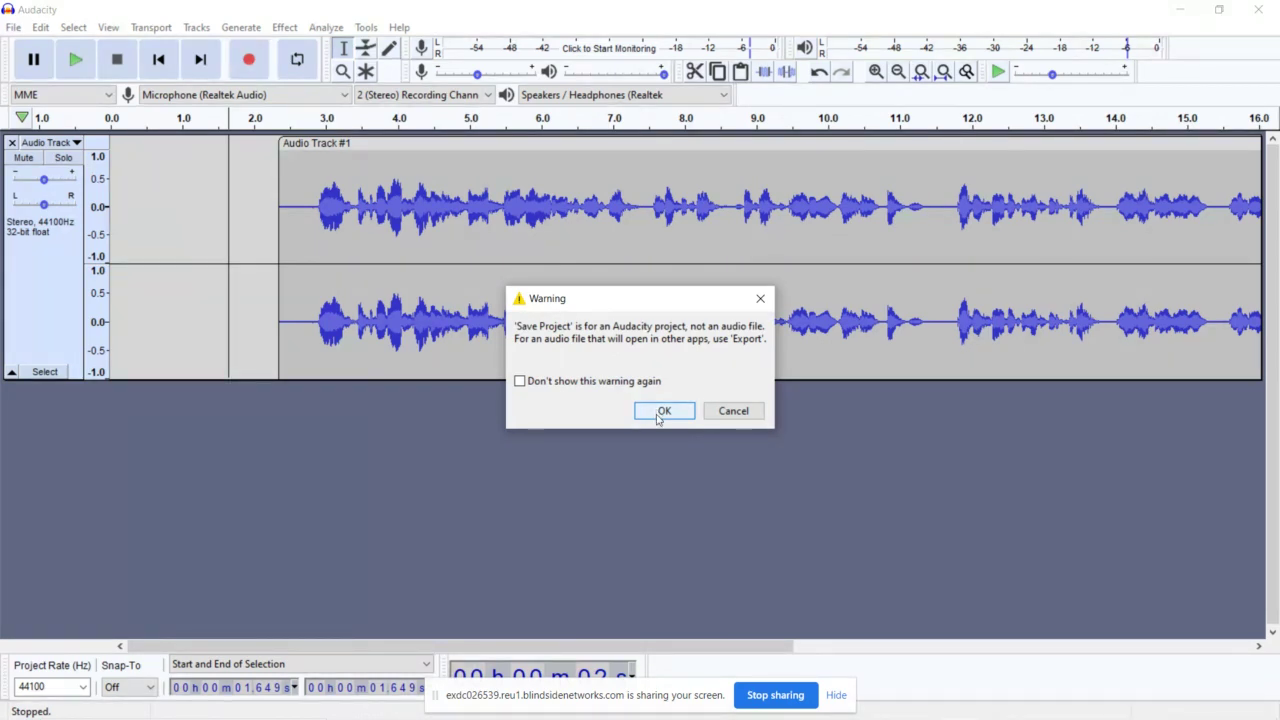
pyautogui.click(663, 411)
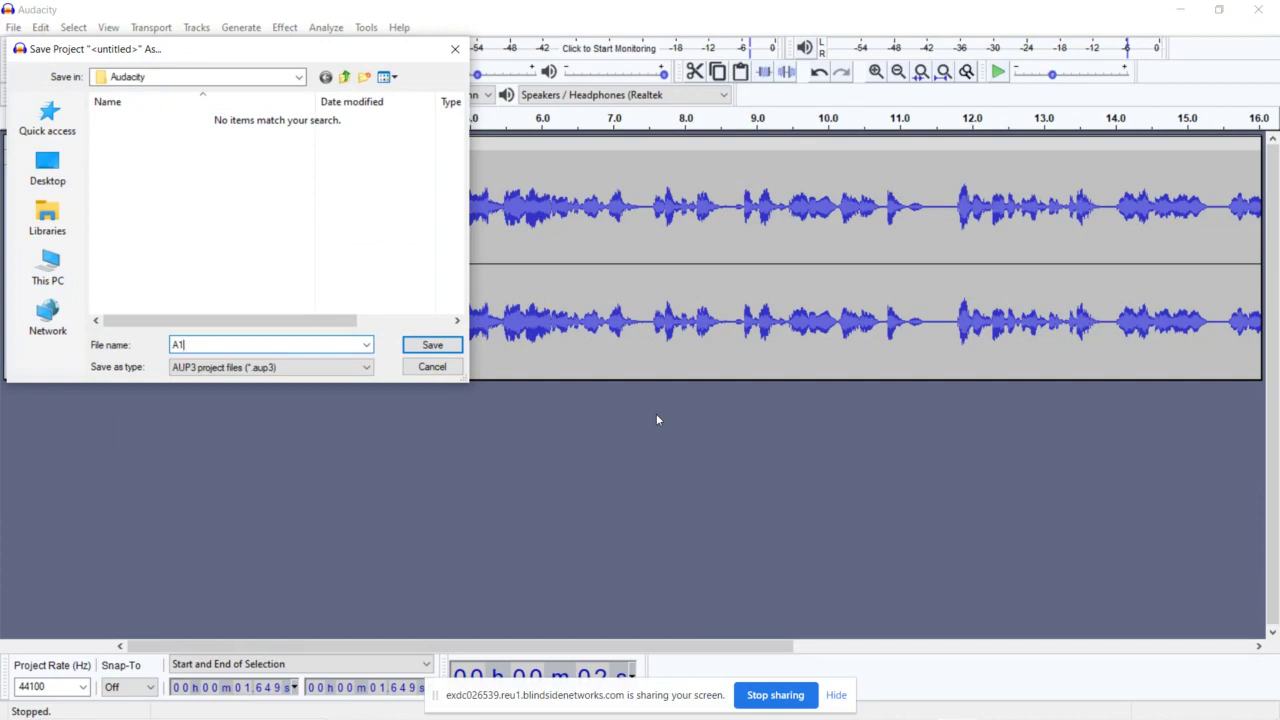
pyautogui.click(52, 275)
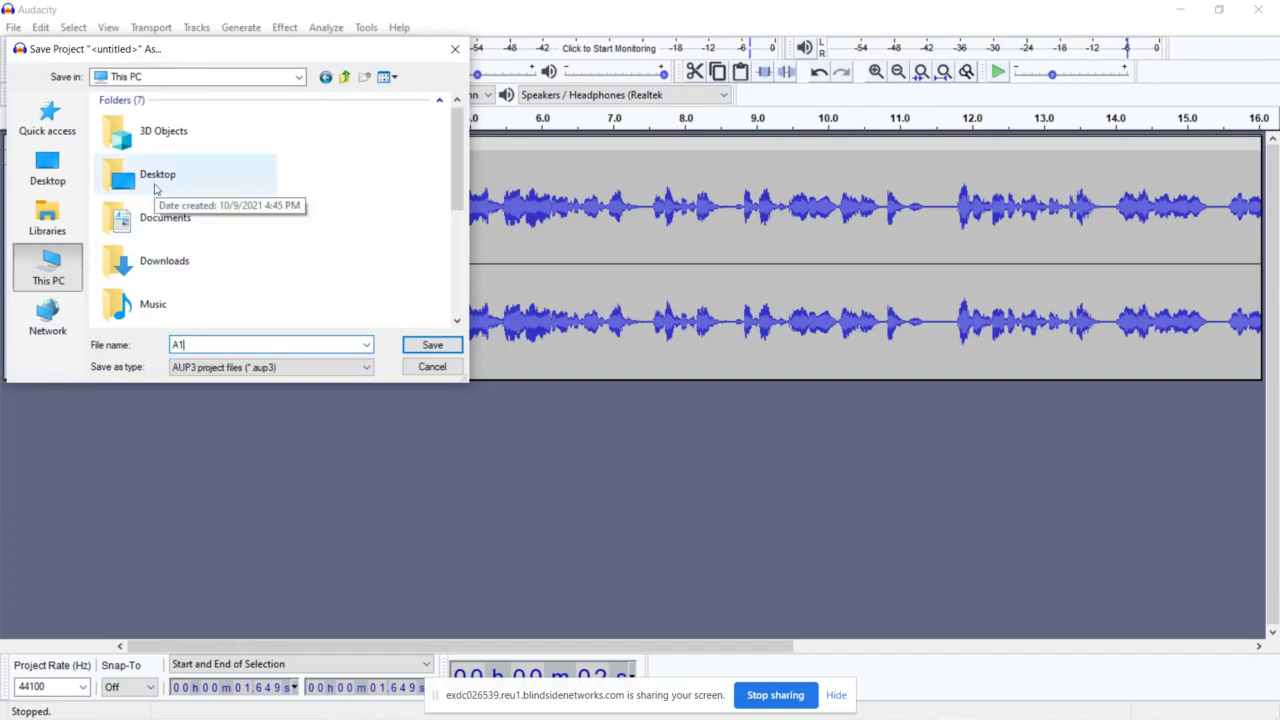
pyautogui.doubleClick(157, 184)
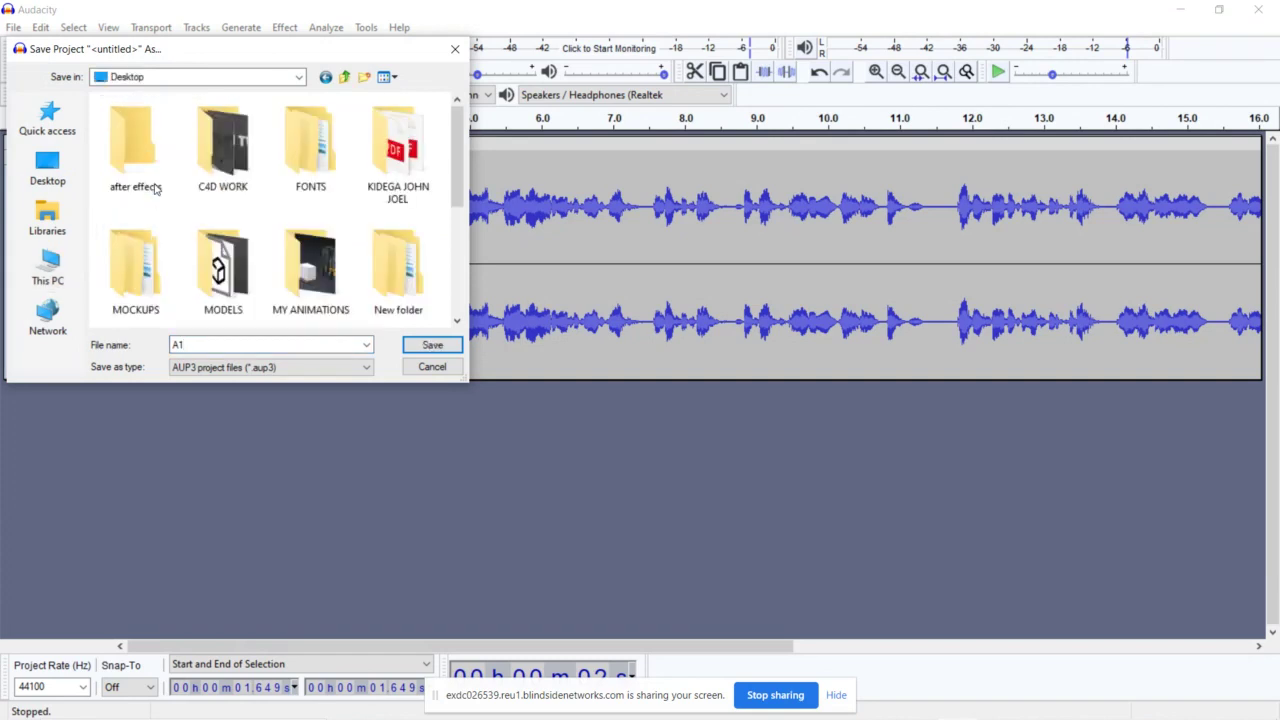
pyautogui.click(433, 346)
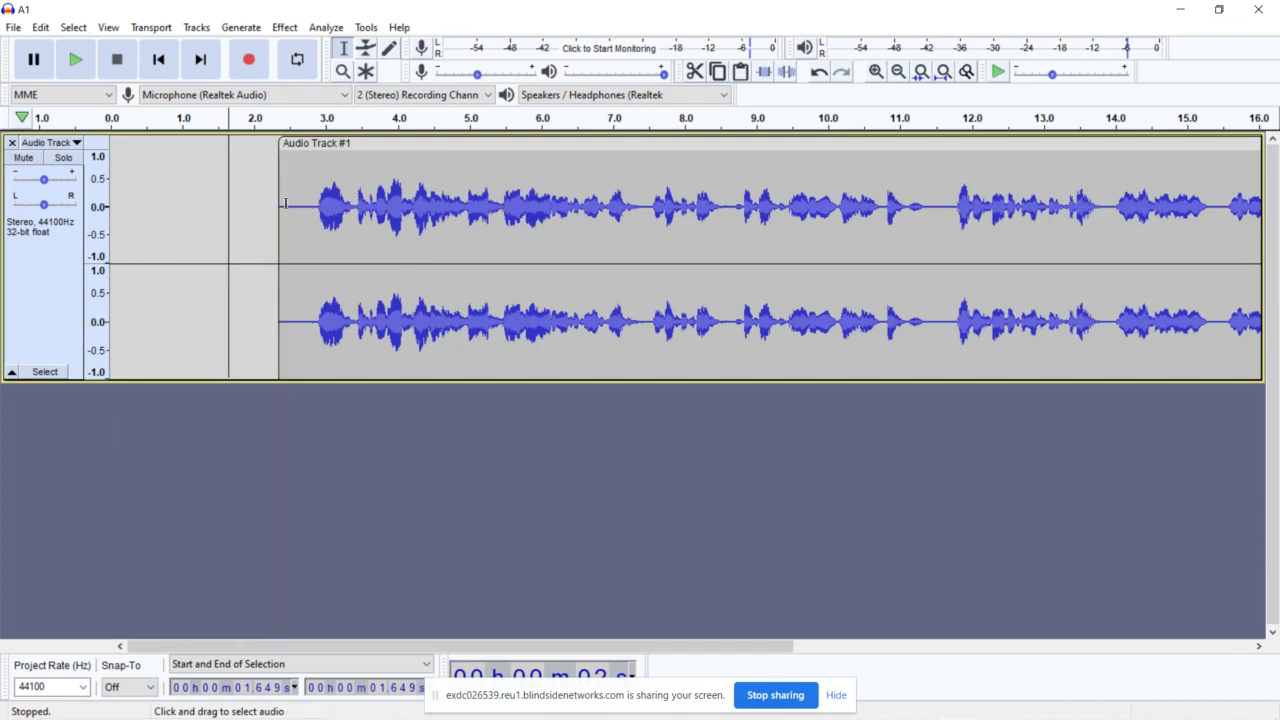
# Step: Select the silence before the first words, from about 2.44 to 2.87 seconds, and capture it as the Noise Reduction profile
pyautogui.moveTo(293, 205); pyautogui.dragTo(313, 205)
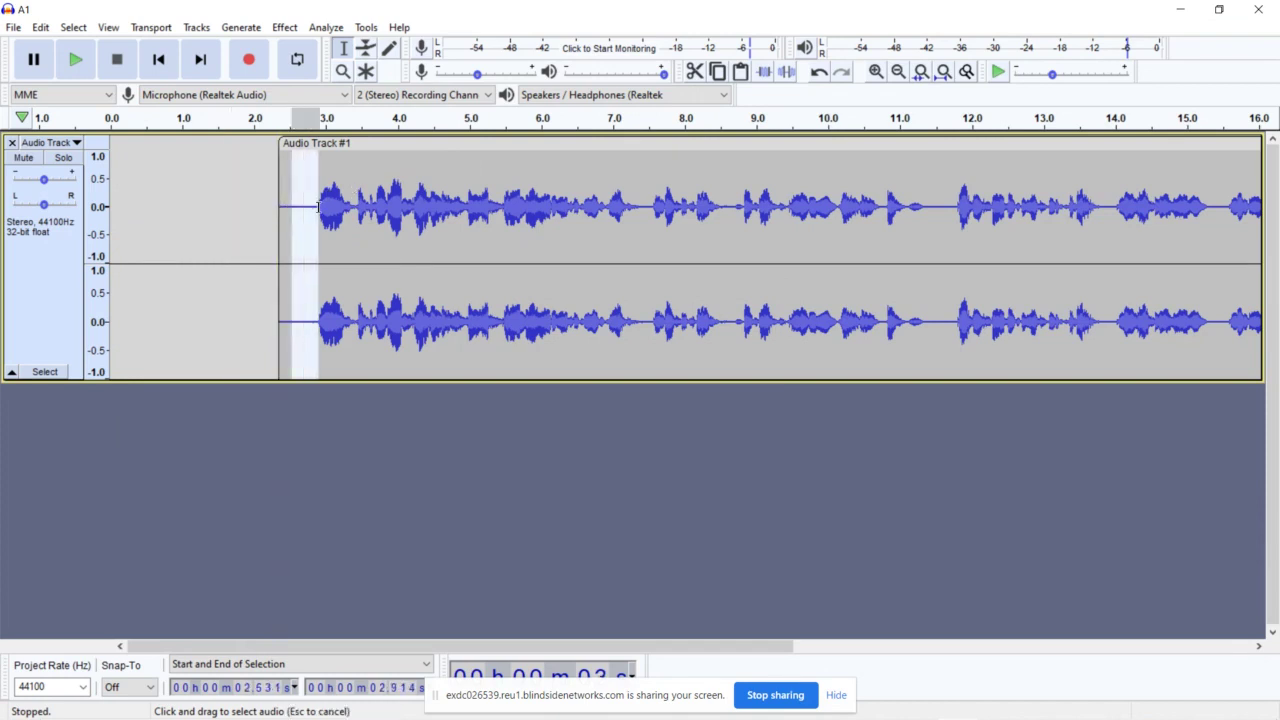
pyautogui.moveTo(318, 207); pyautogui.dragTo(317, 207)
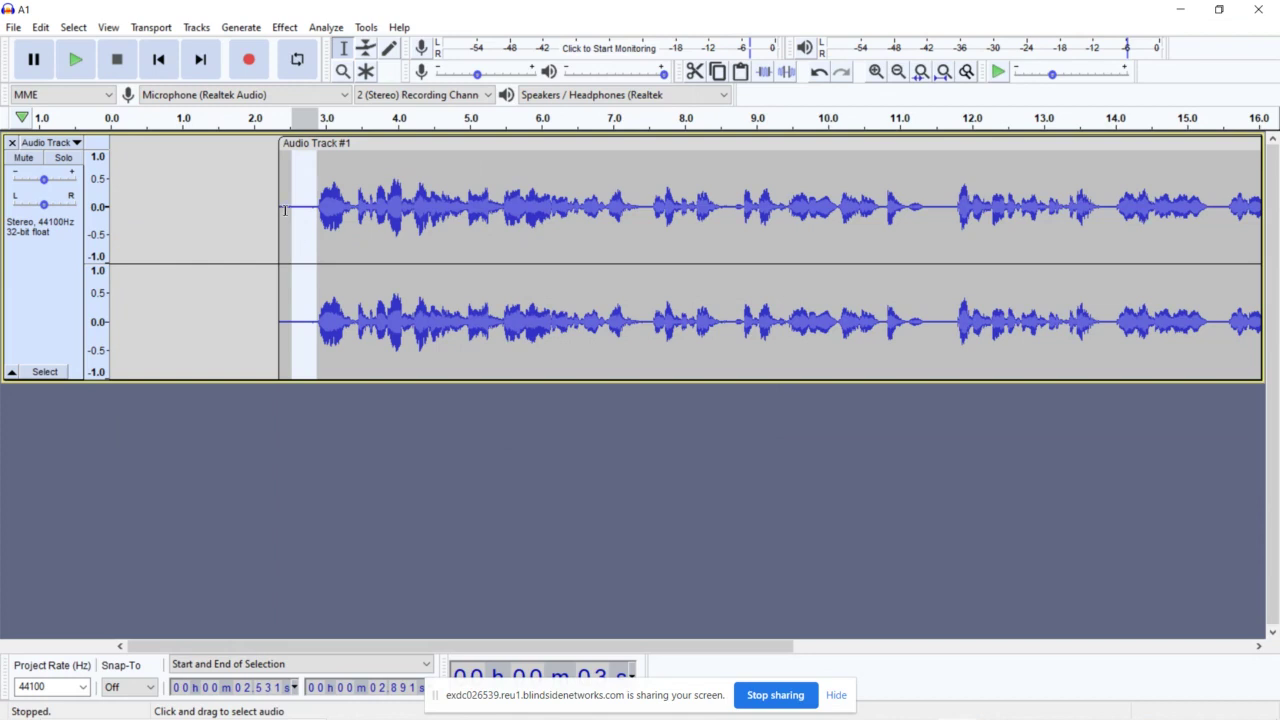
pyautogui.moveTo(286, 211); pyautogui.dragTo(313, 222)
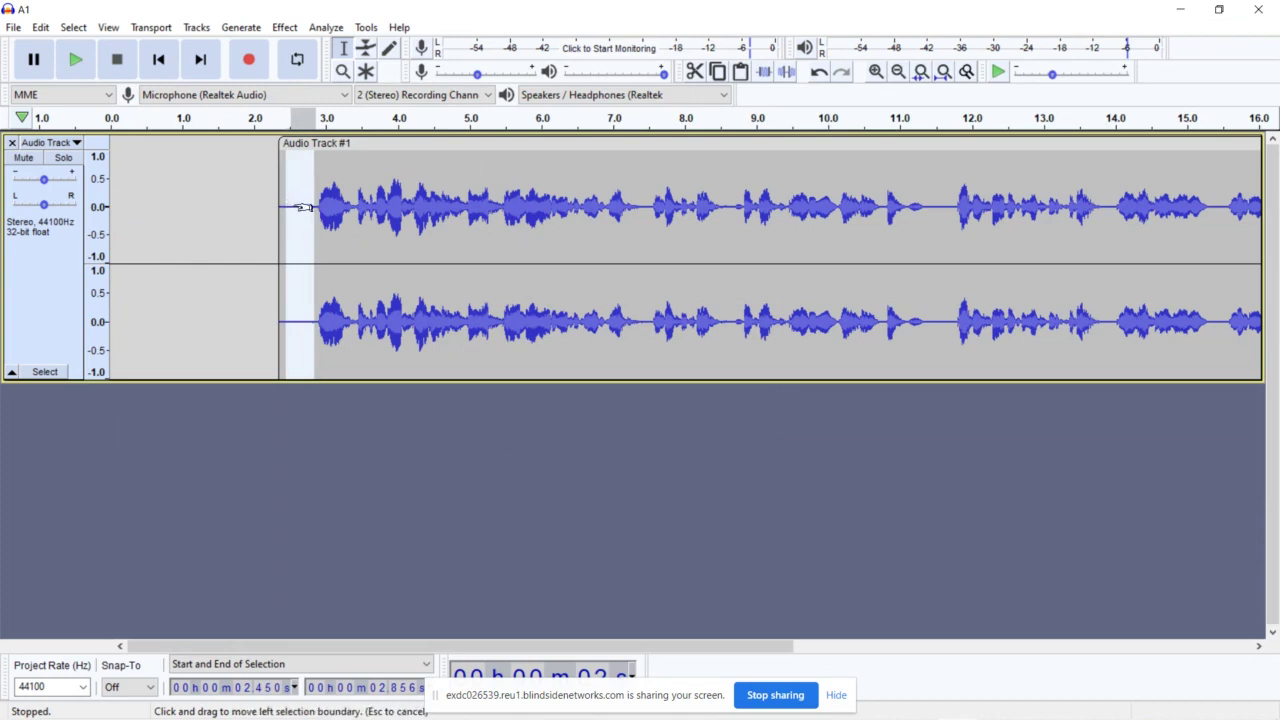
pyautogui.click(294, 207)
pyautogui.moveTo(285, 203); pyautogui.dragTo(314, 215)
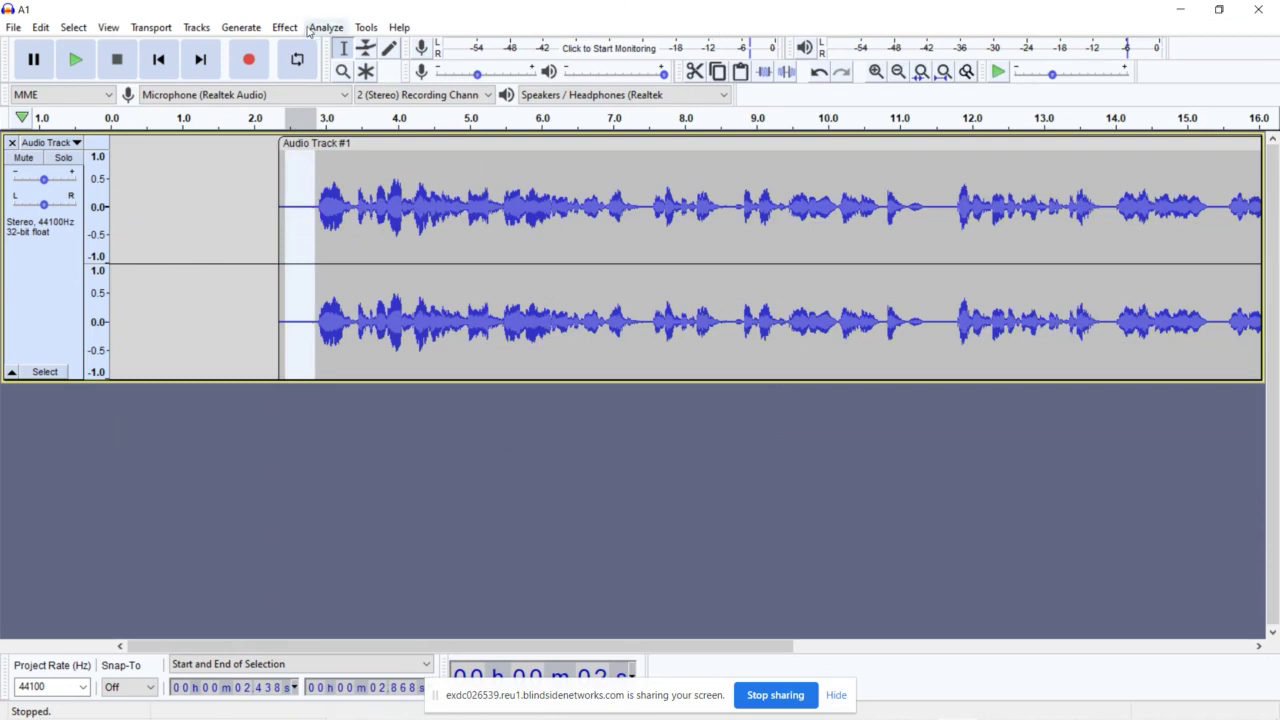
pyautogui.click(242, 29)
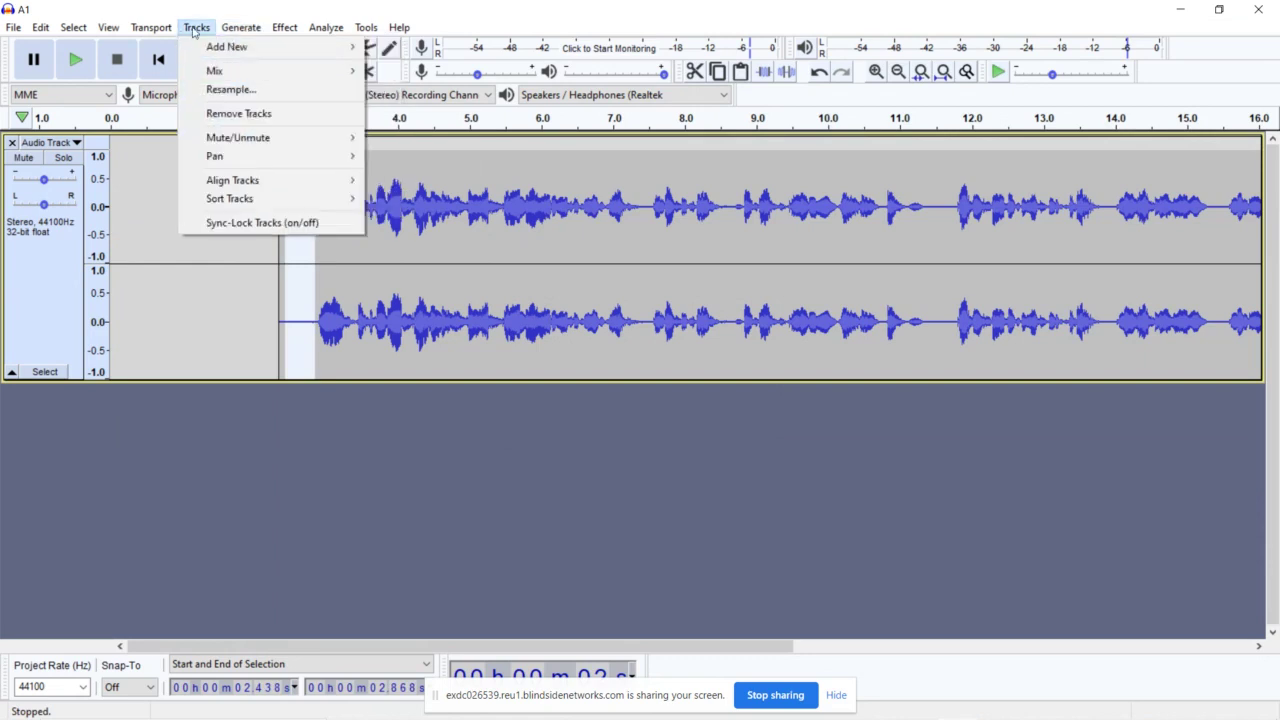
pyautogui.press('Escape')
pyautogui.click(98, 28)
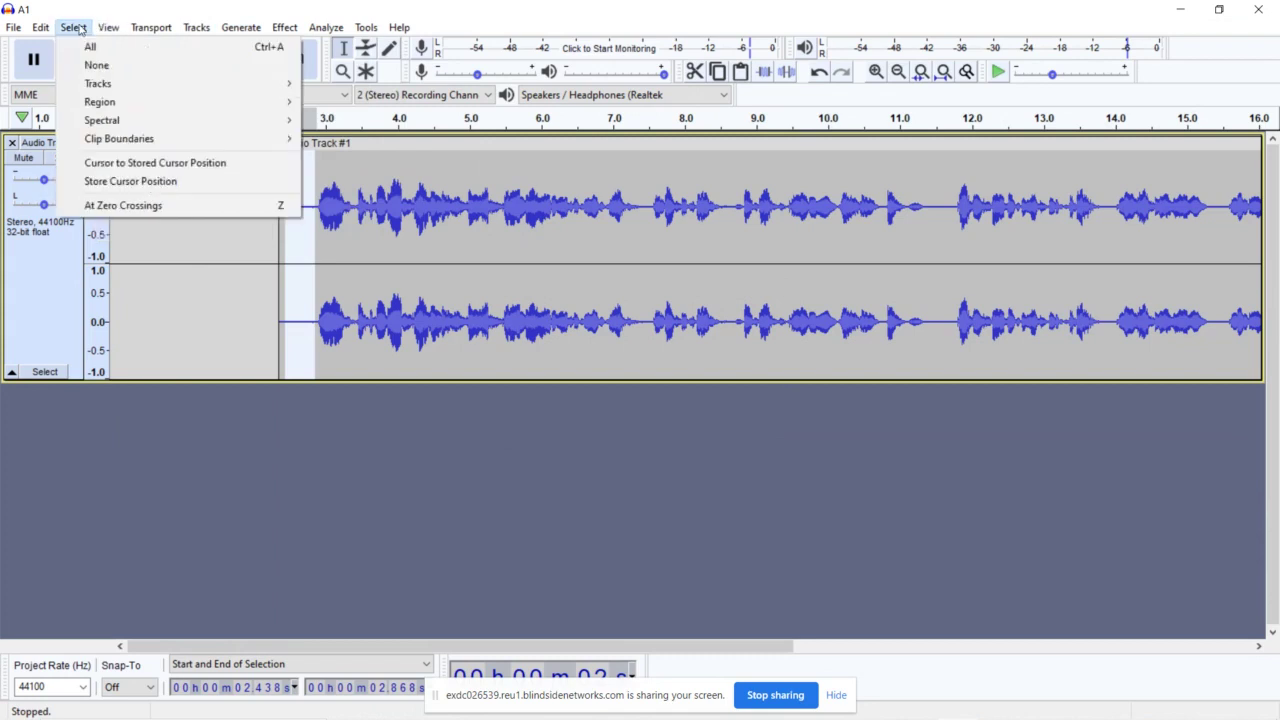
pyautogui.click(71, 30)
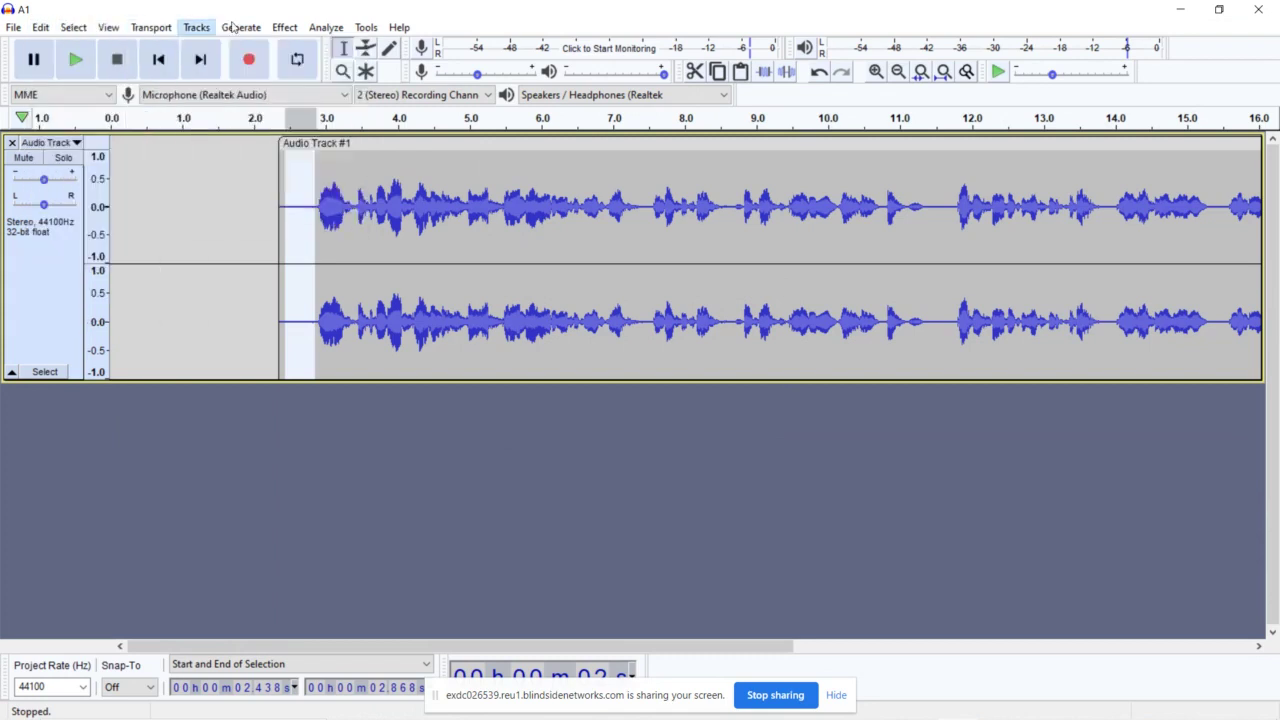
pyautogui.click(284, 28)
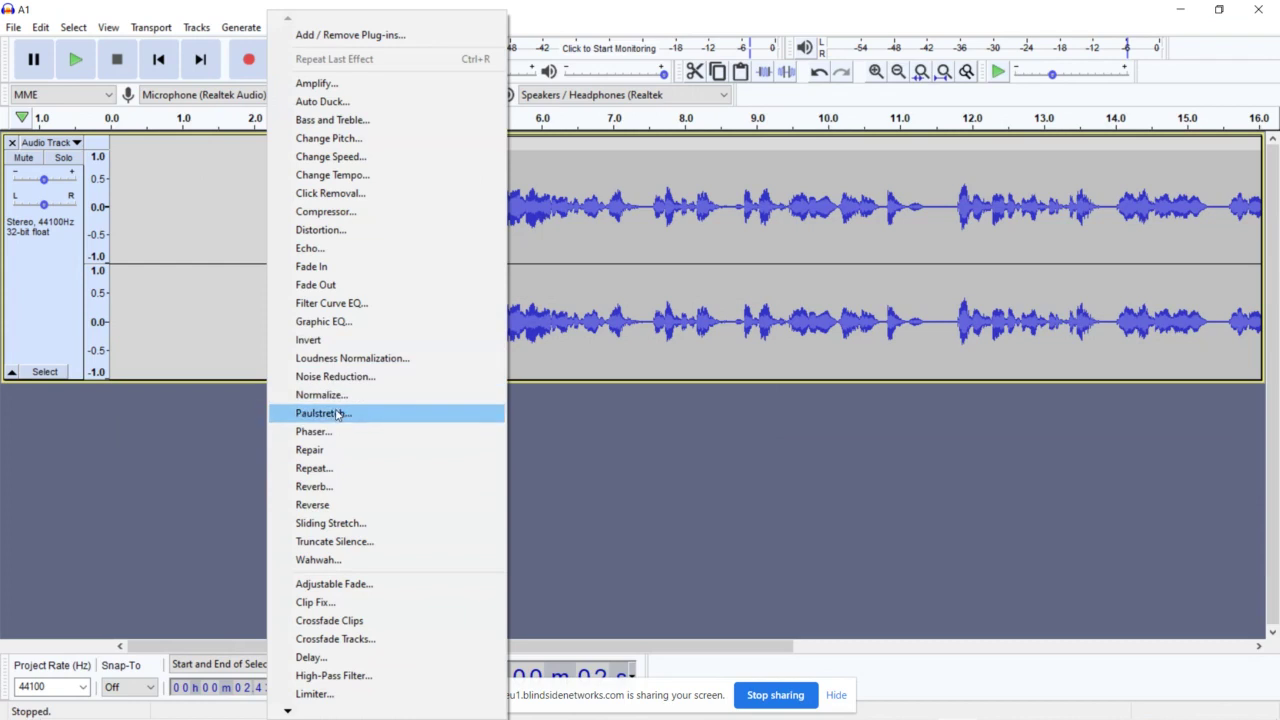
pyautogui.click(346, 377)
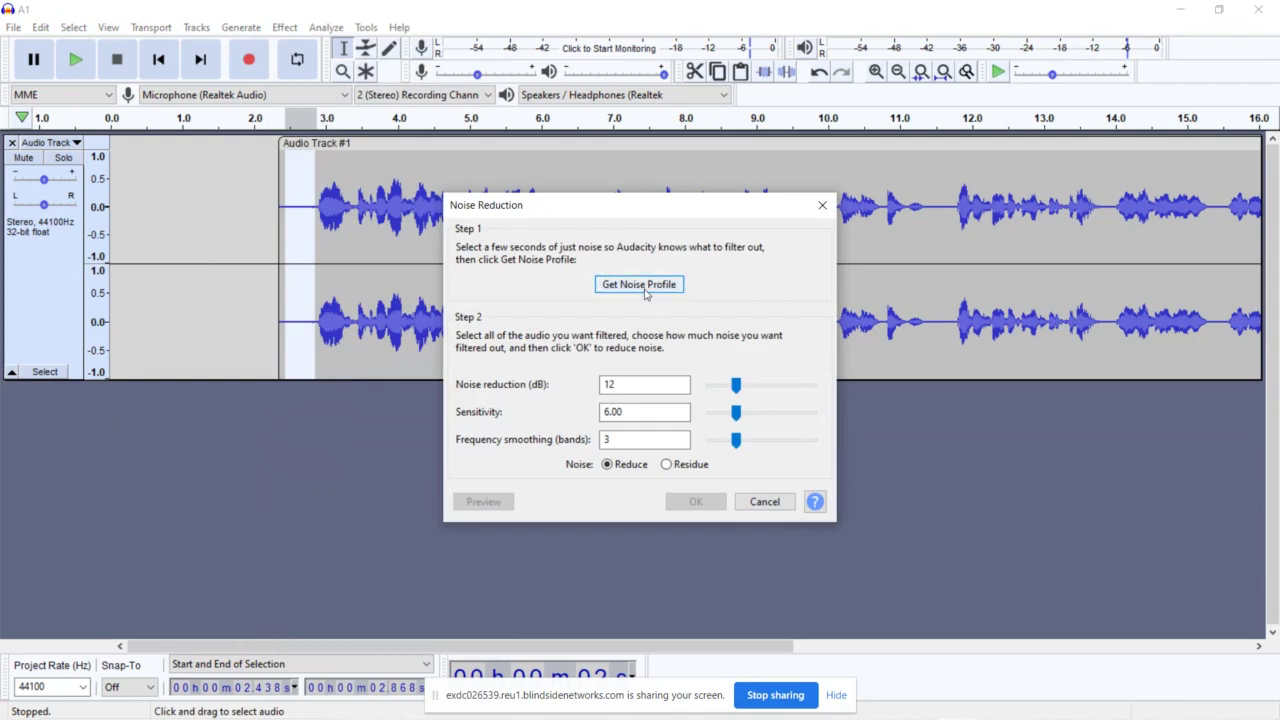
pyautogui.click(643, 286)
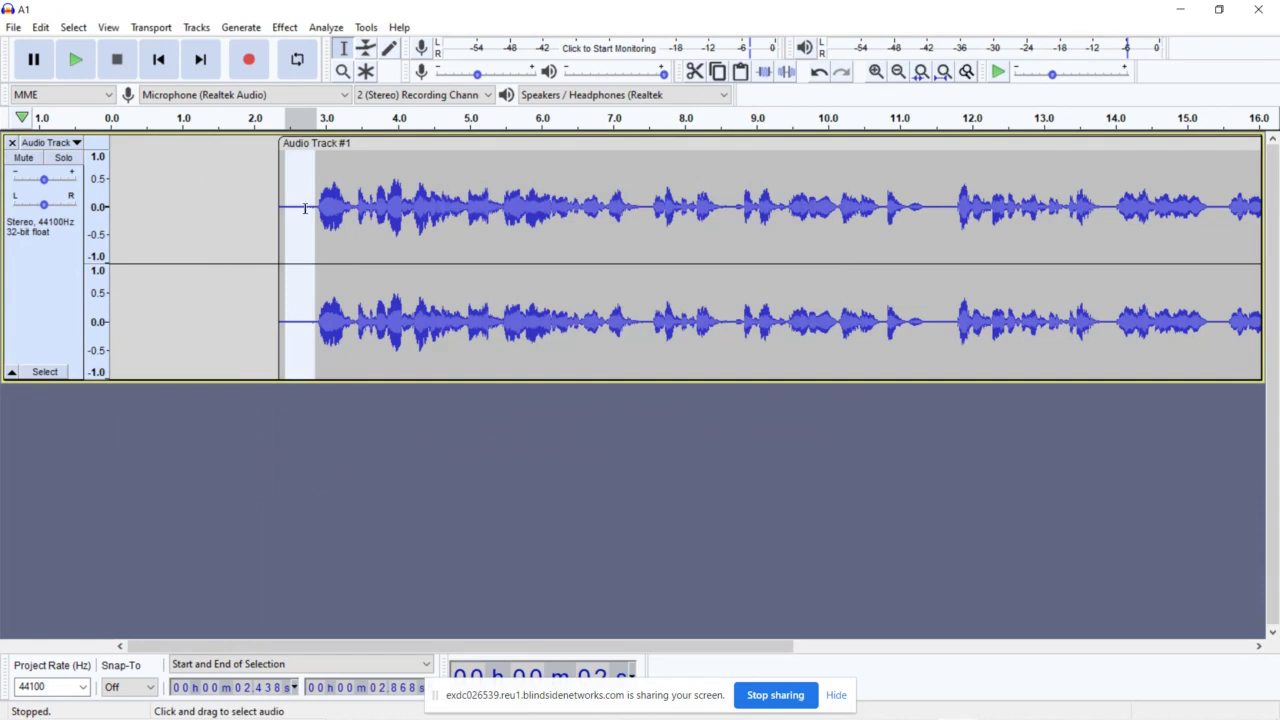
# Step: Select the recorded take from about 2.5 to 23.1 seconds and apply Noise Reduction at 12 dB, sensitivity 6.00 and 3 smoothing bands
pyautogui.click(340, 199)
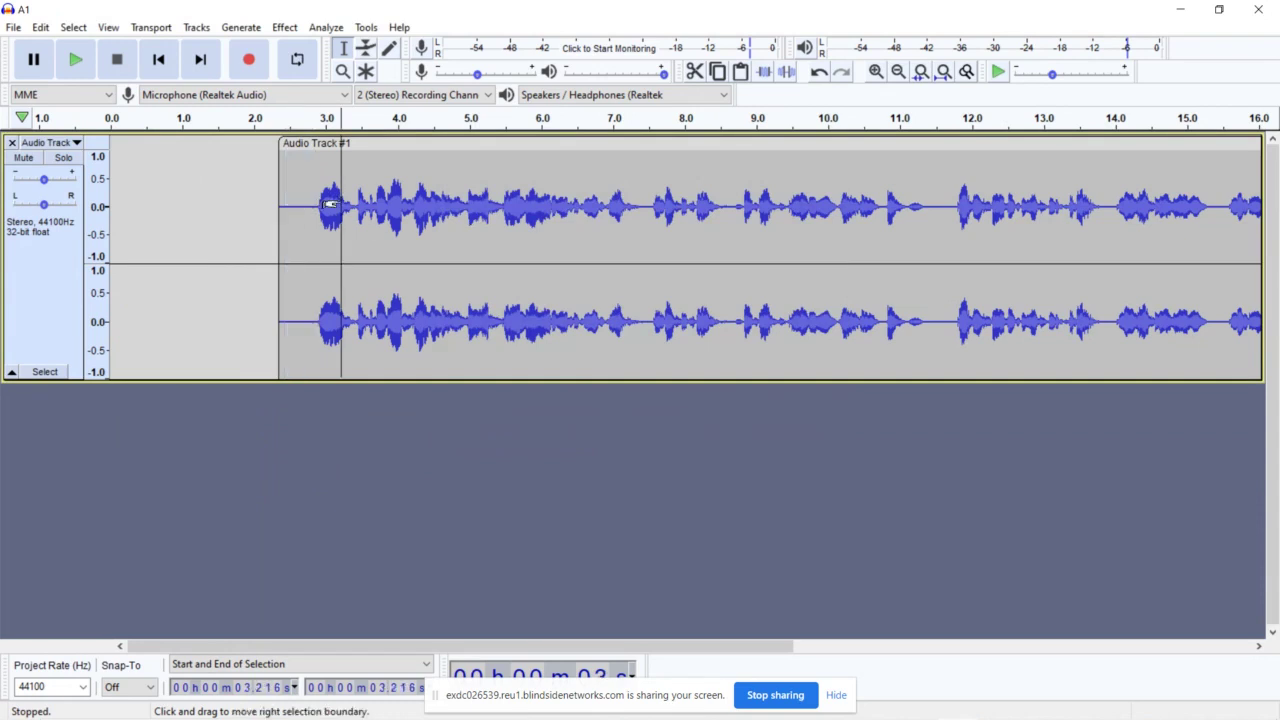
pyautogui.doubleClick(419, 260)
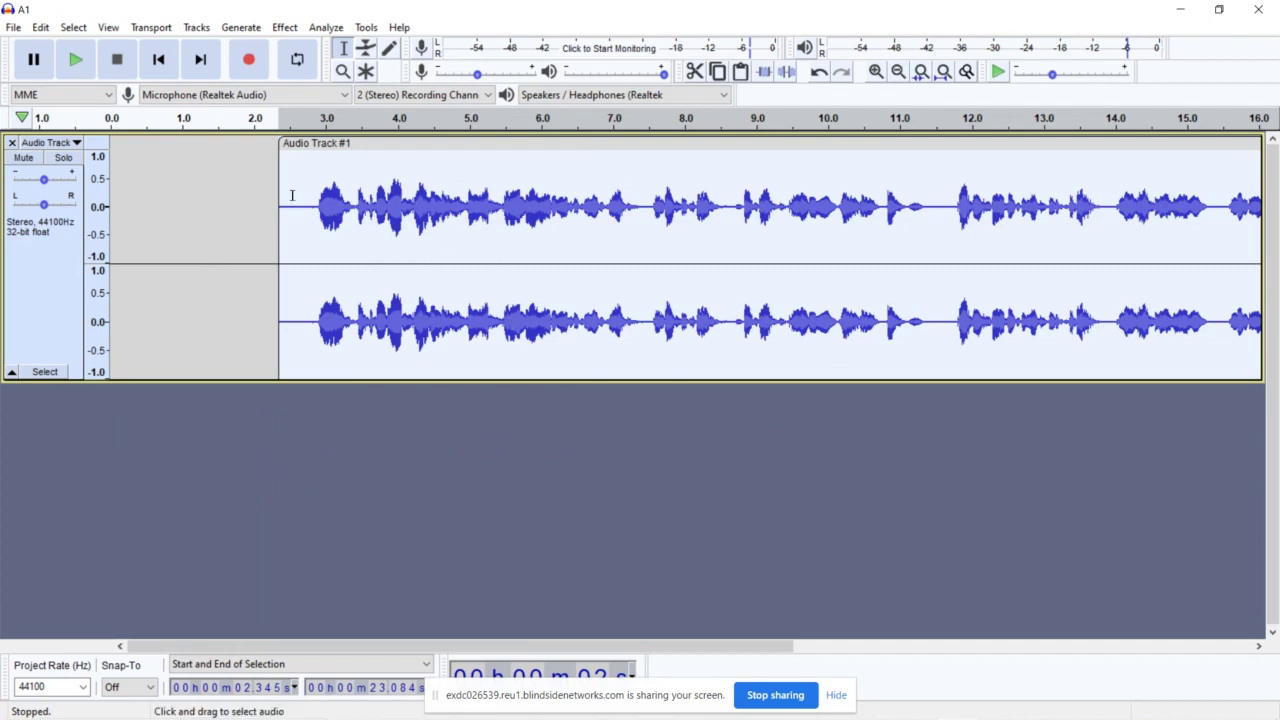
pyautogui.moveTo(291, 195); pyautogui.dragTo(1262, 210)
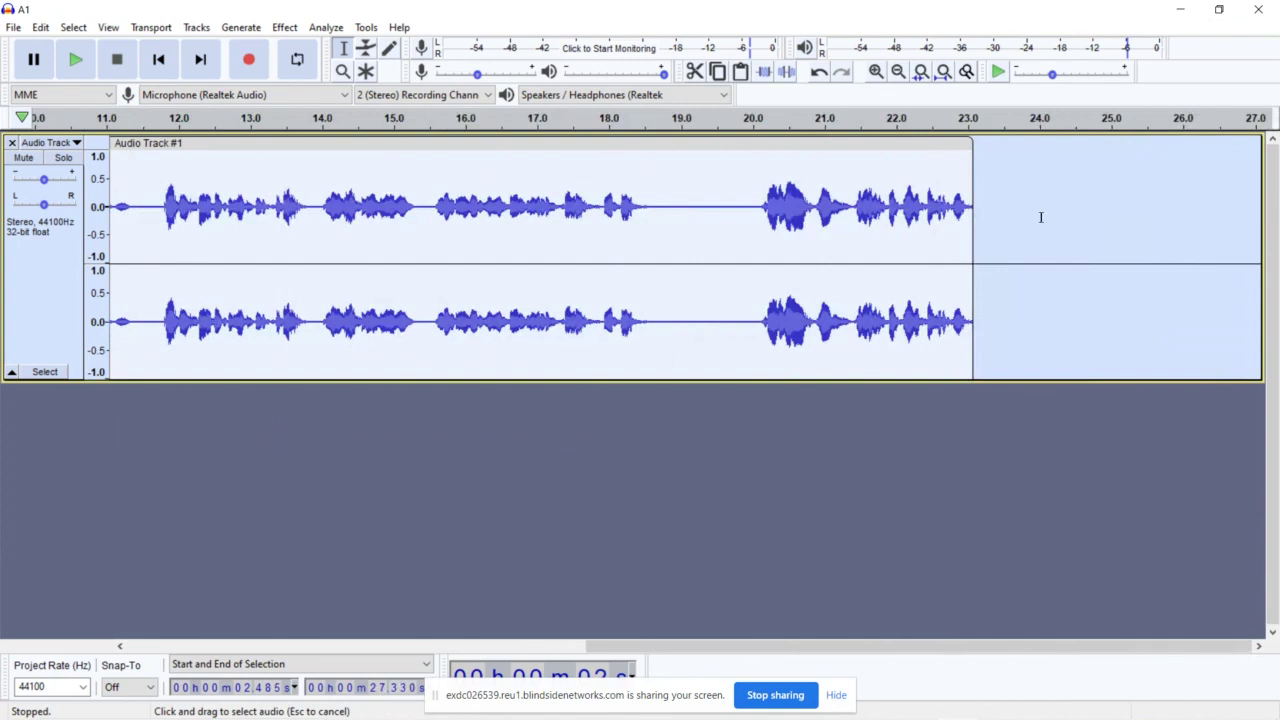
pyautogui.moveTo(1040, 217); pyautogui.dragTo(977, 212)
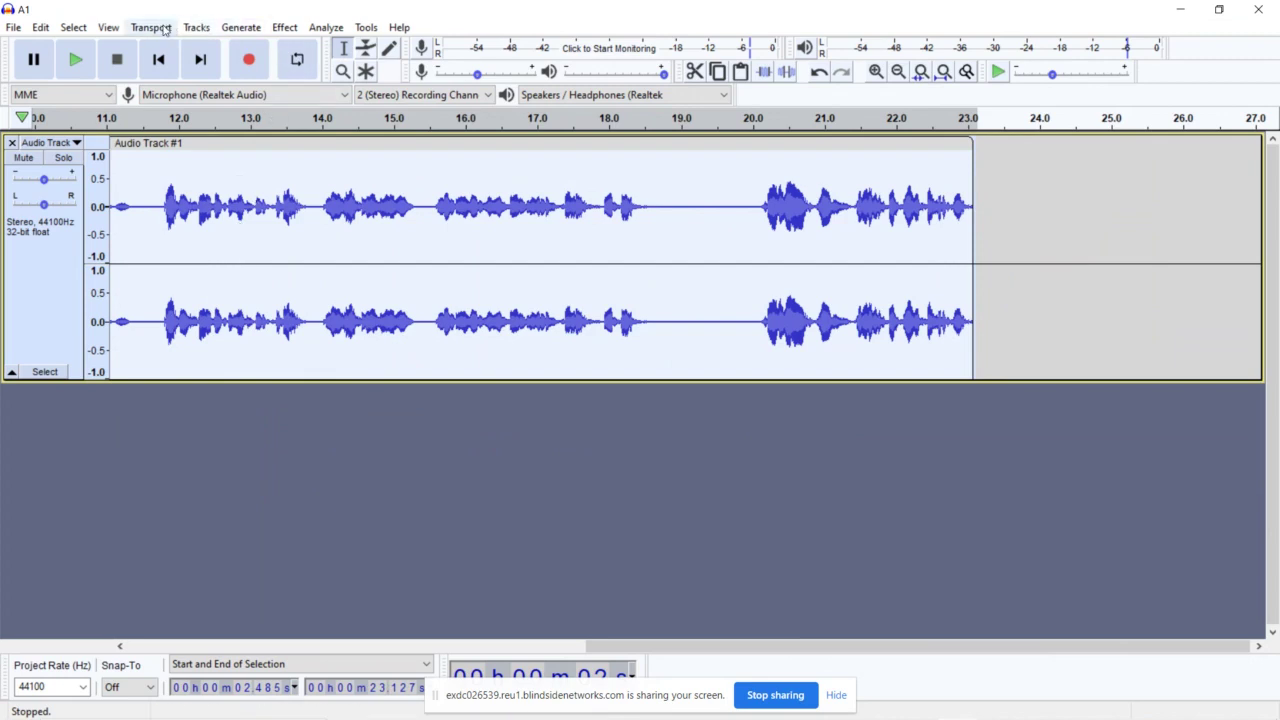
pyautogui.click(286, 31)
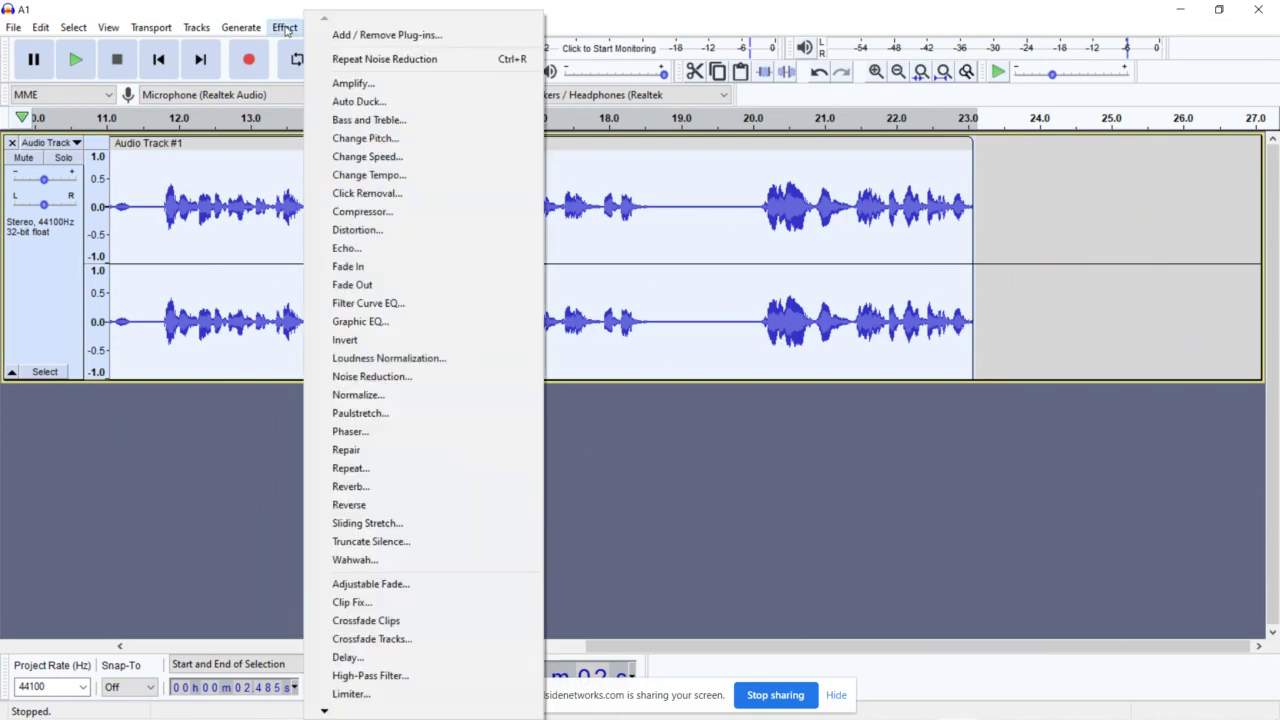
pyautogui.click(398, 379)
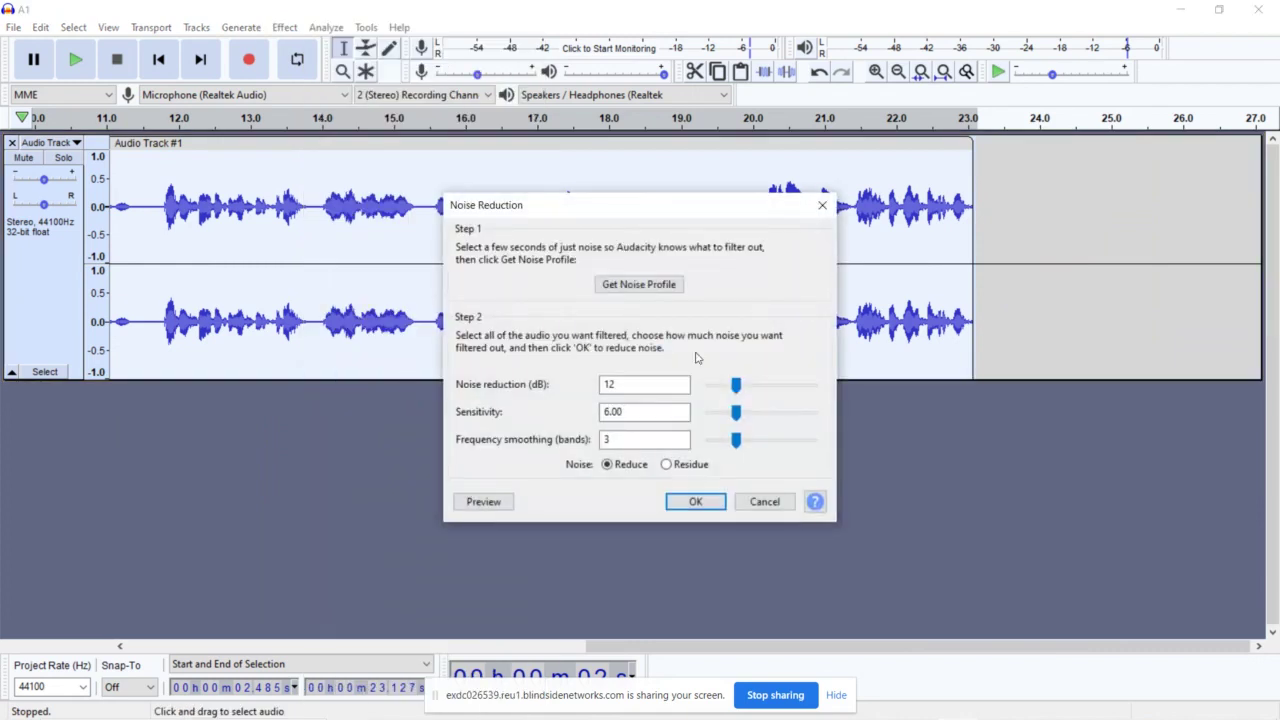
pyautogui.click(696, 502)
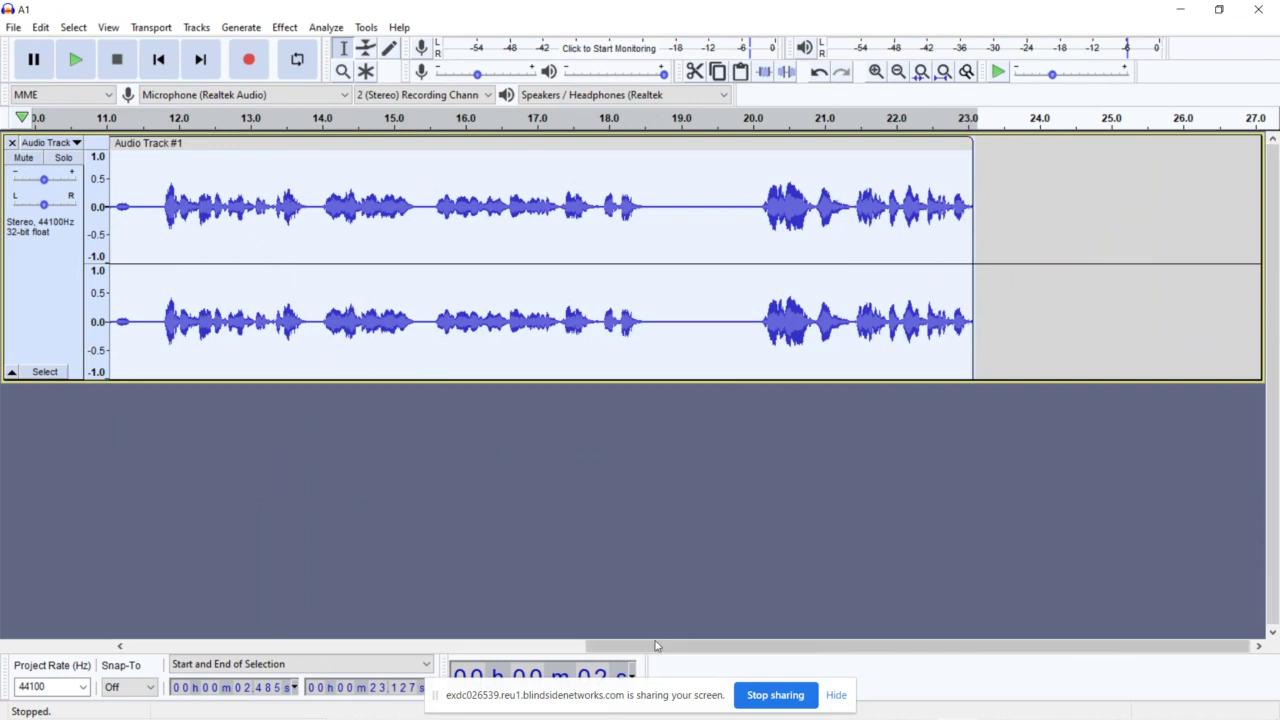
# Step: Return to the start of the take and examine the silence before the first words, marking about 2.74 to 2.87 seconds
pyautogui.moveTo(646, 651); pyautogui.dragTo(155, 649)
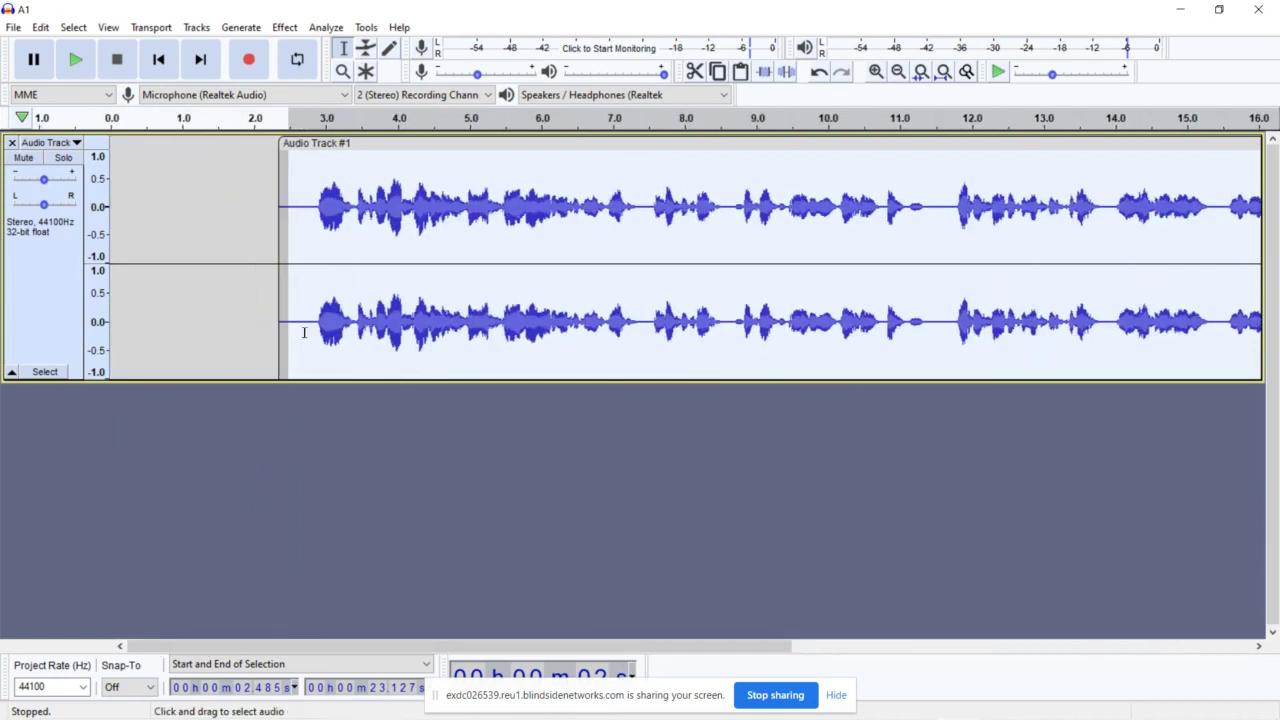
pyautogui.click(307, 206)
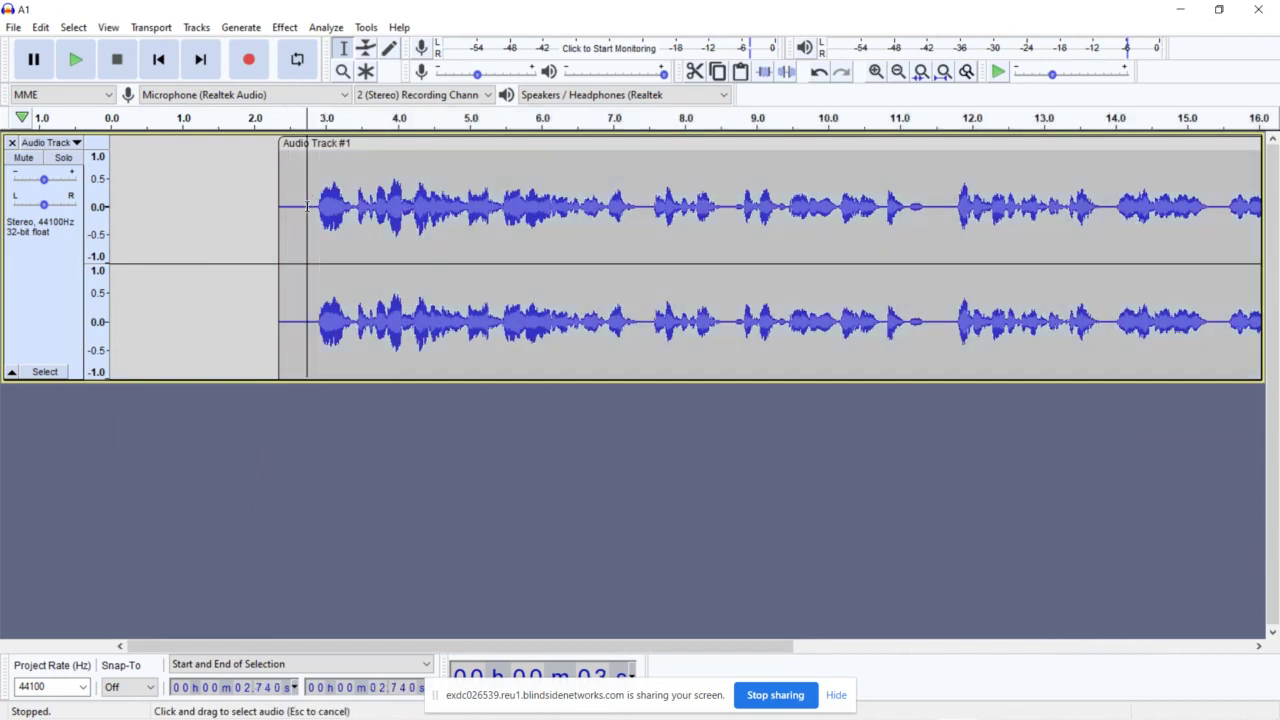
pyautogui.moveTo(307, 206); pyautogui.dragTo(319, 206)
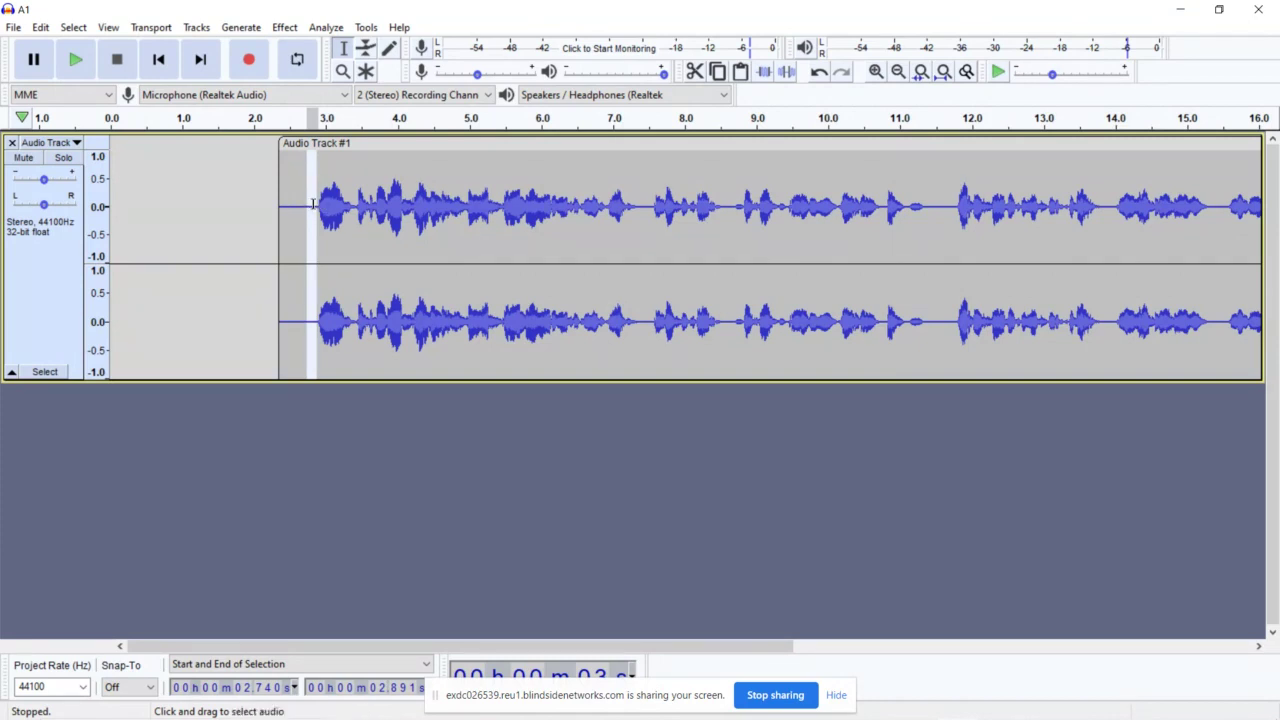
pyautogui.click(313, 207)
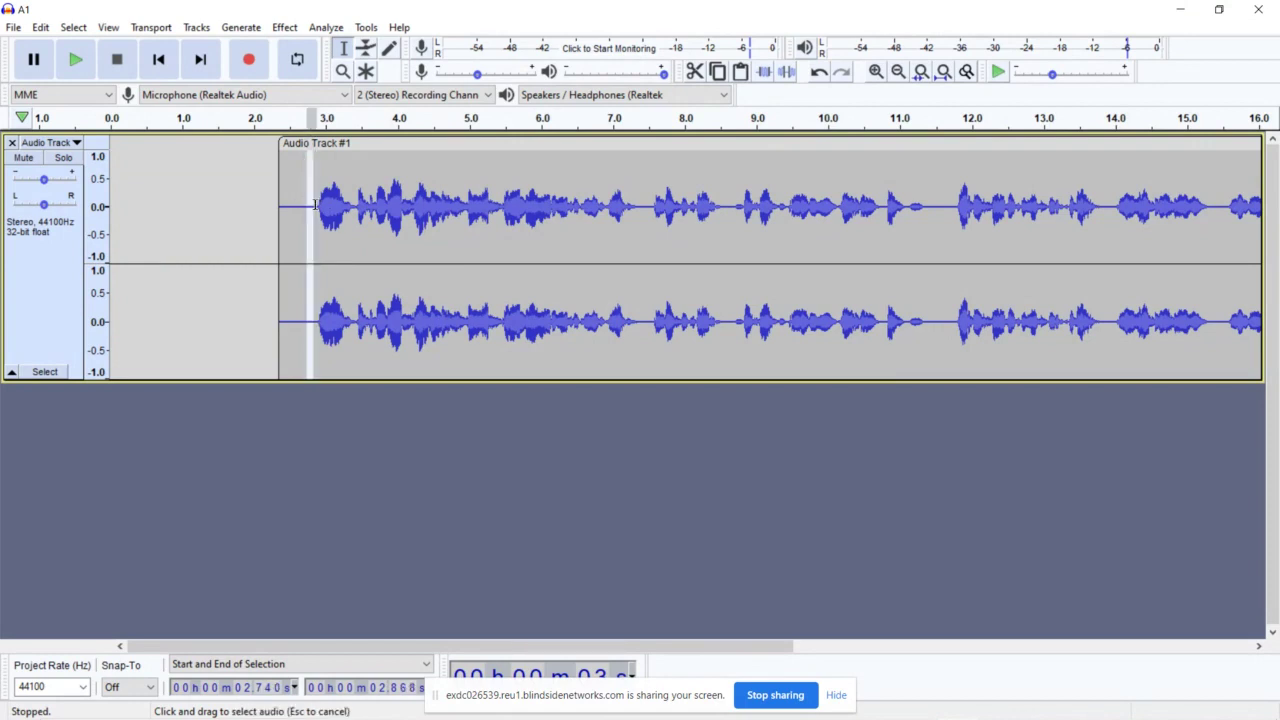
pyautogui.click(328, 231)
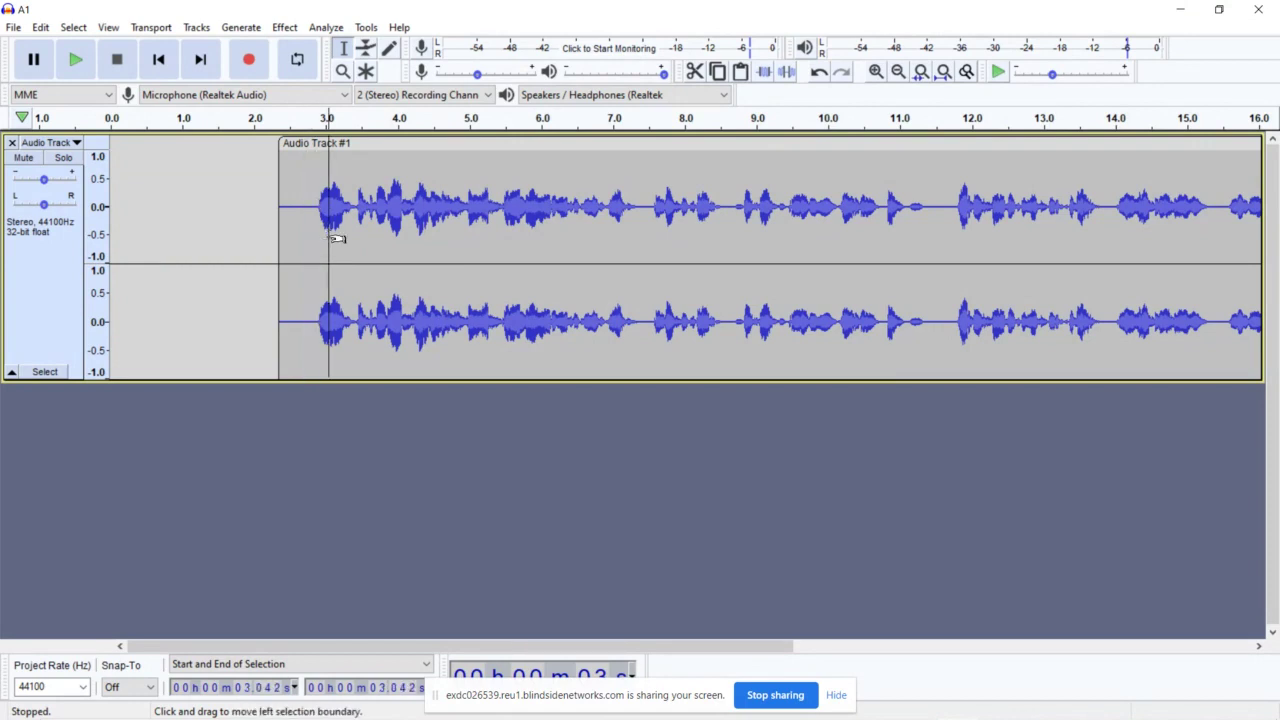
# Step: Undo the recent edits back to the empty track and redo them to restore the recorded take
pyautogui.press('space')
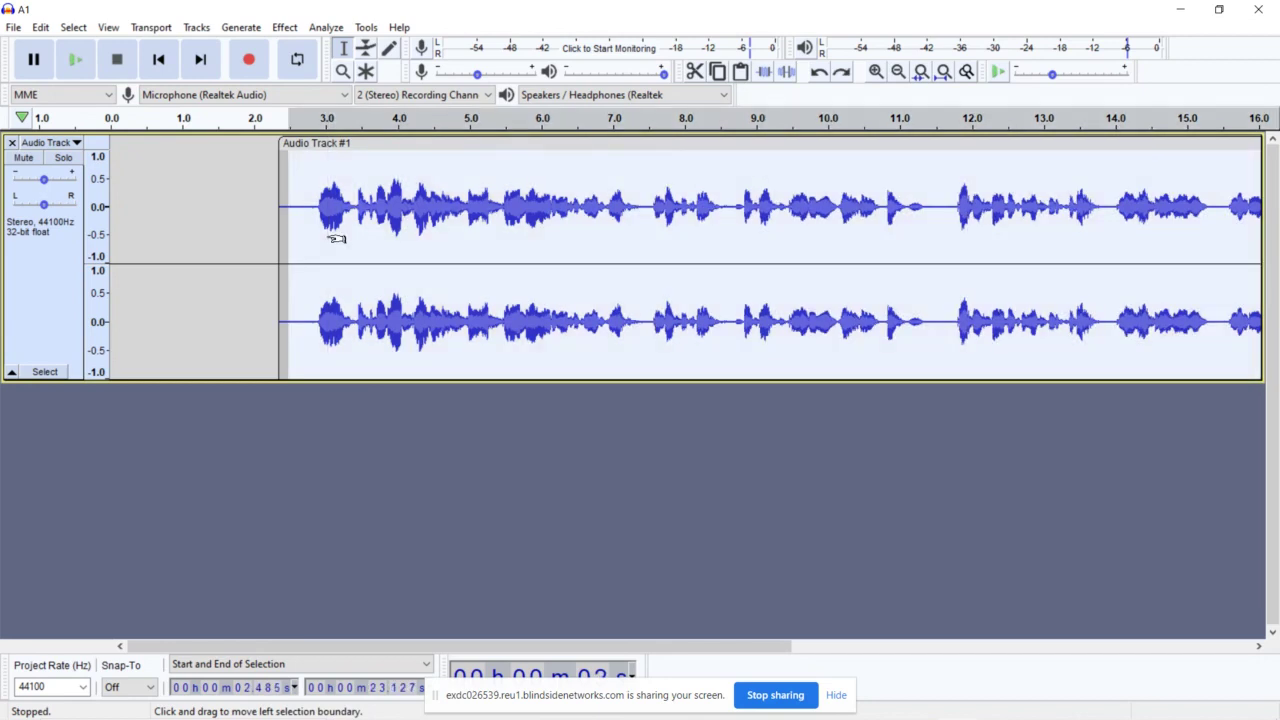
pyautogui.hotkey('ctrl', 'z')
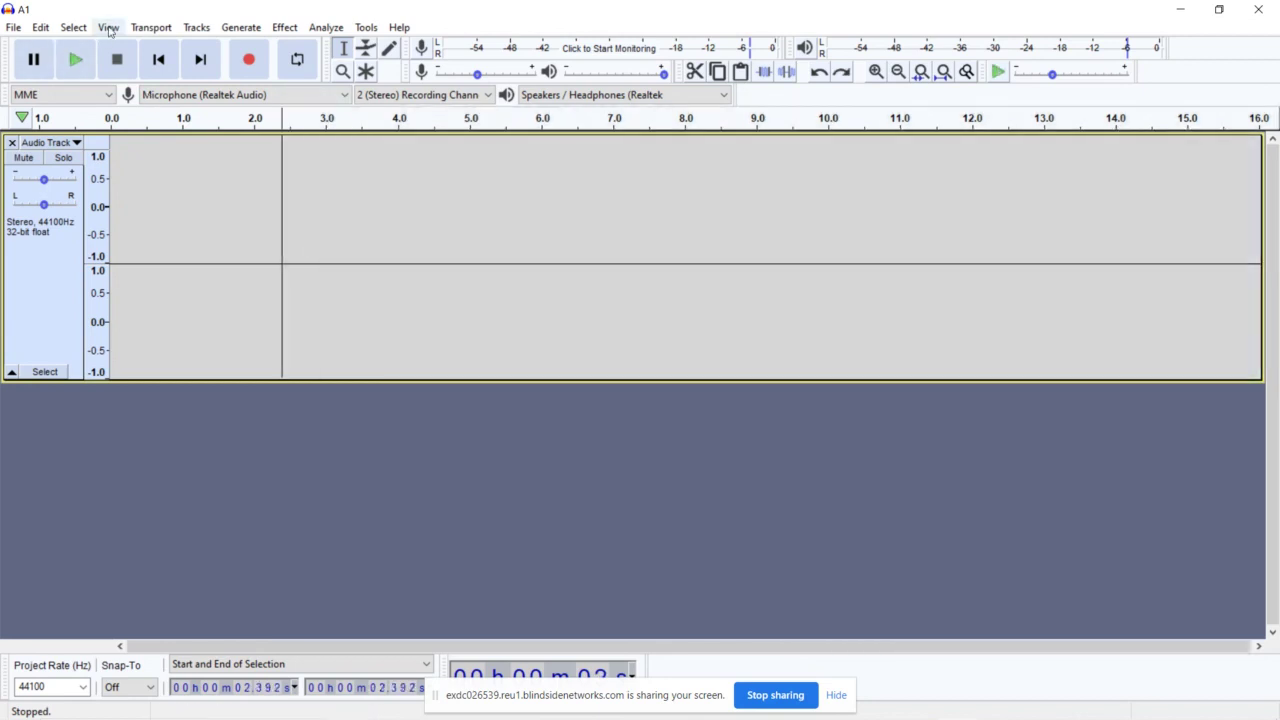
pyautogui.click(13, 28)
pyautogui.moveTo(151, 27)
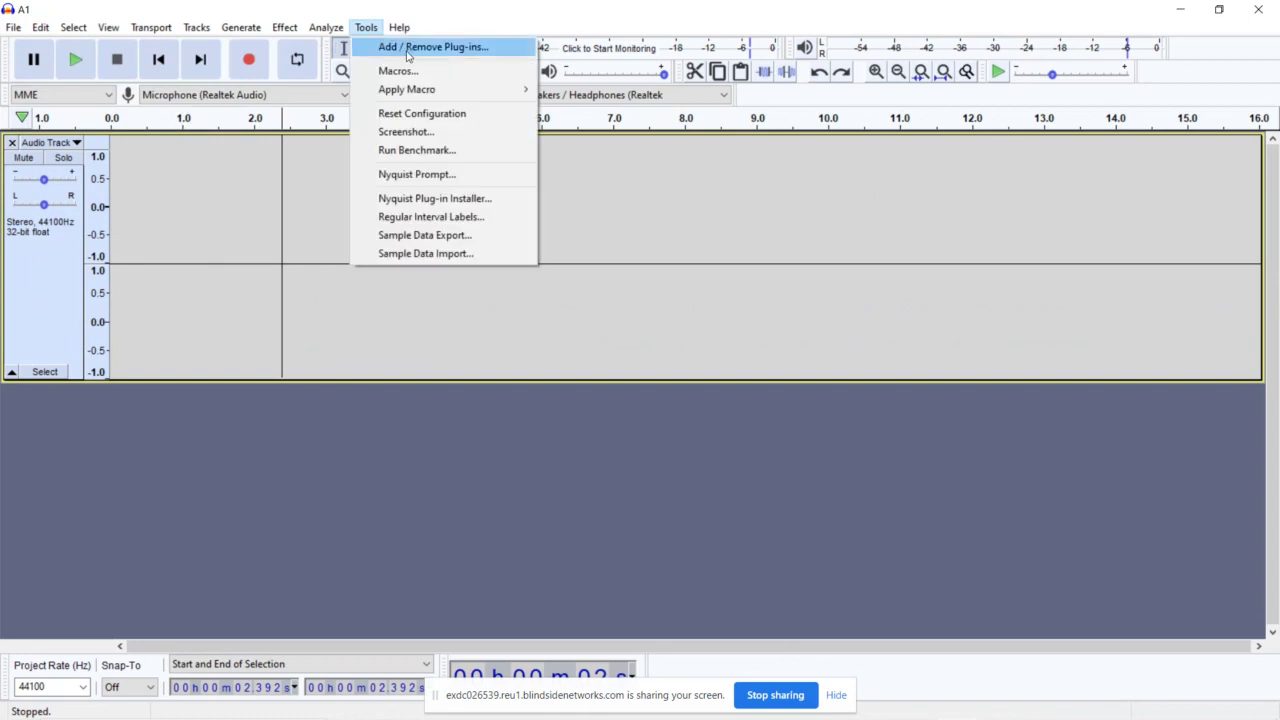
pyautogui.click(842, 72)
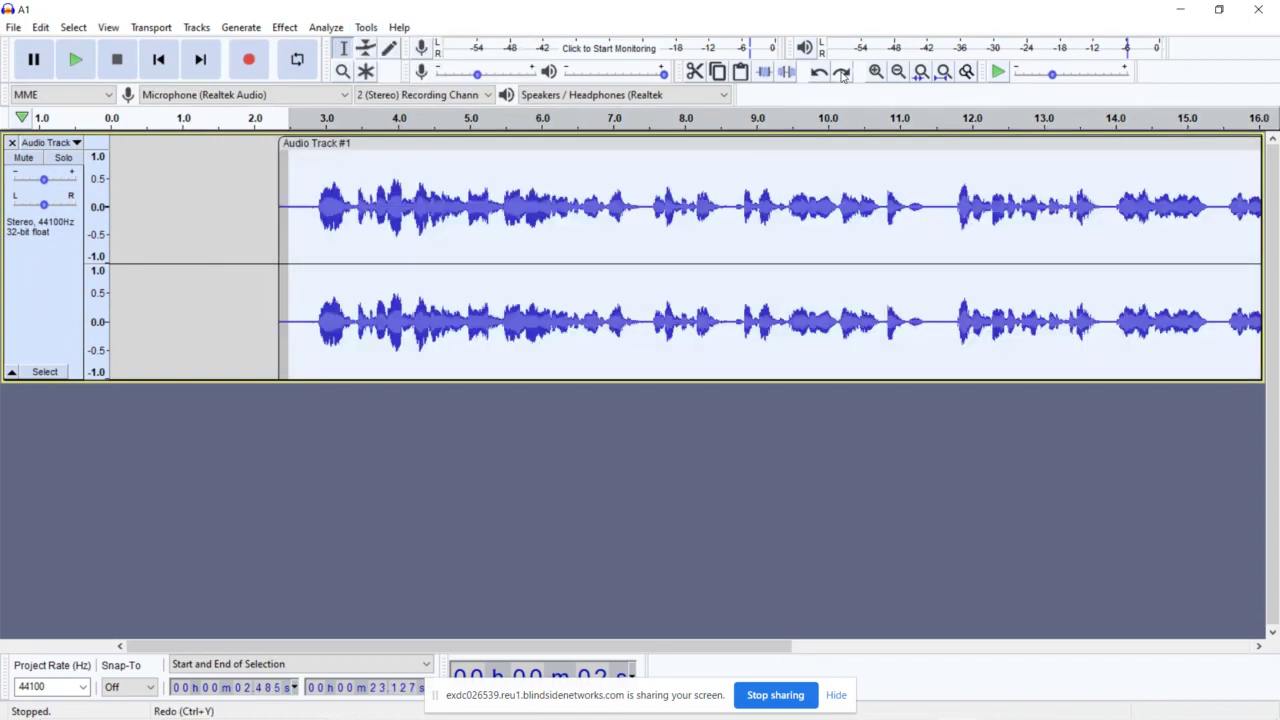
# Step: Inspect the silence before the first words again by marking the stretch from about 2.72 to 2.93 seconds
pyautogui.click(298, 210)
pyautogui.moveTo(318, 207); pyautogui.dragTo(307, 207)
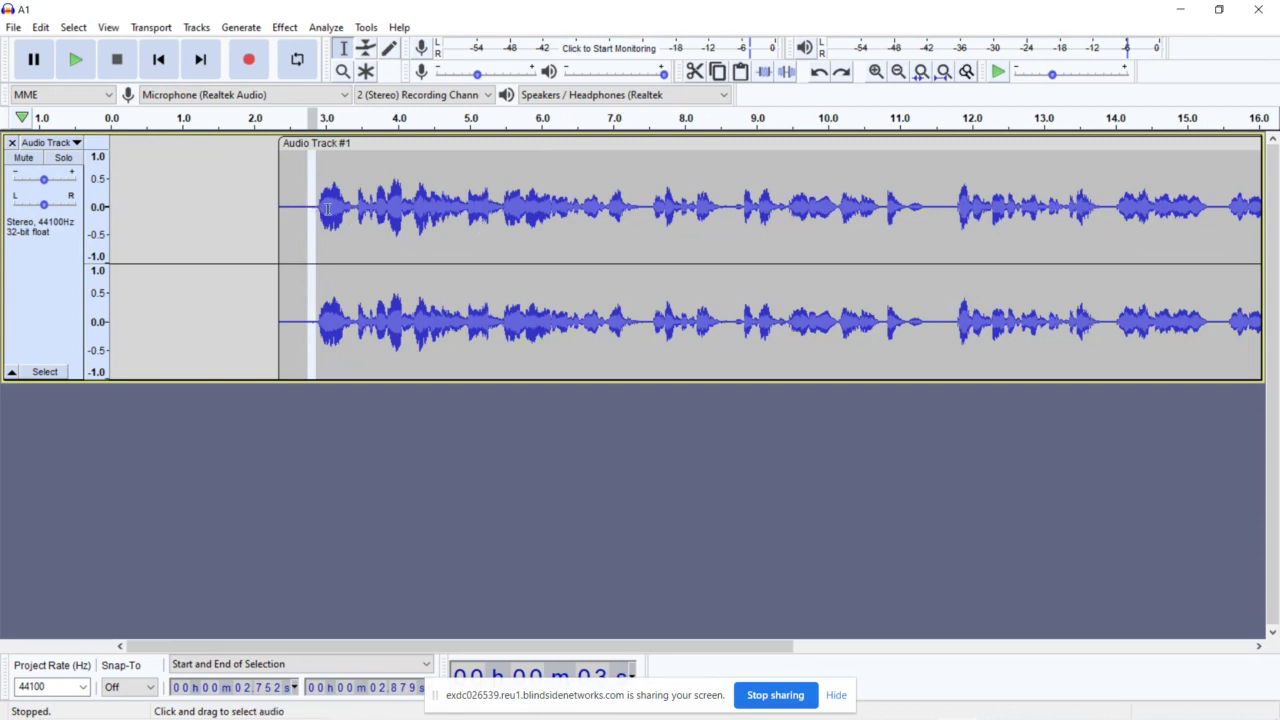
pyautogui.click(841, 71)
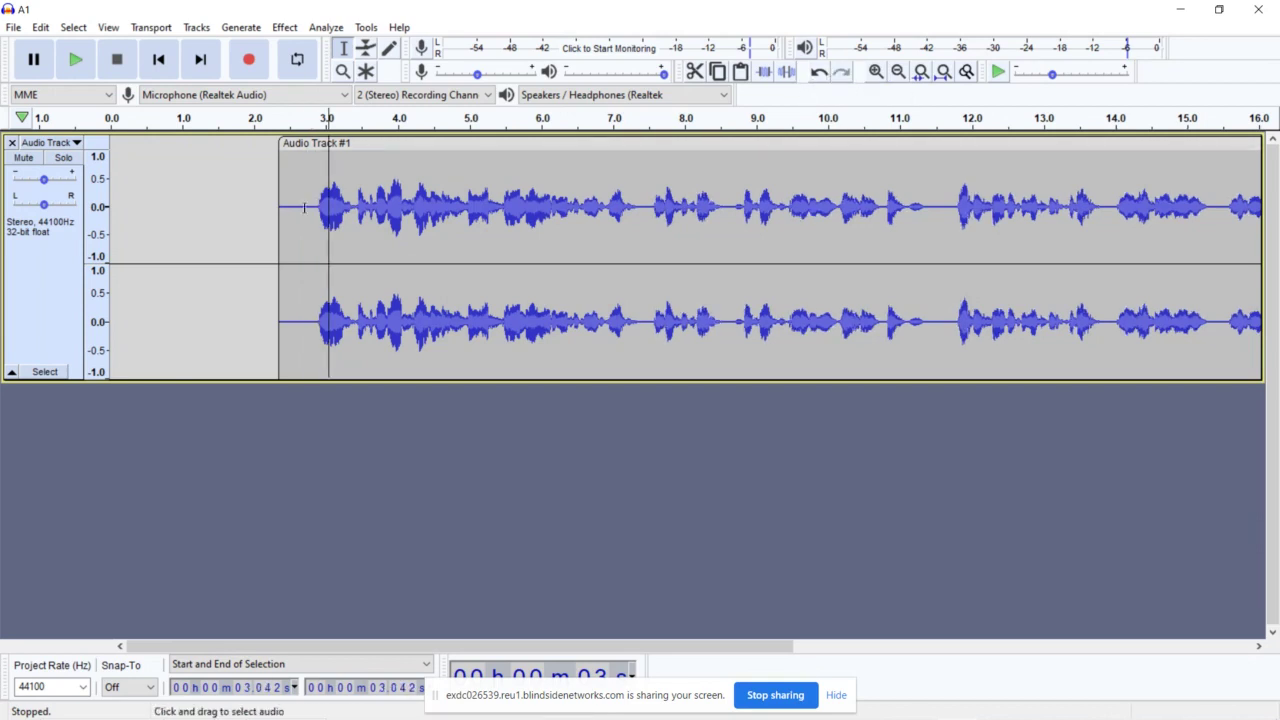
pyautogui.moveTo(307, 205); pyautogui.dragTo(320, 208)
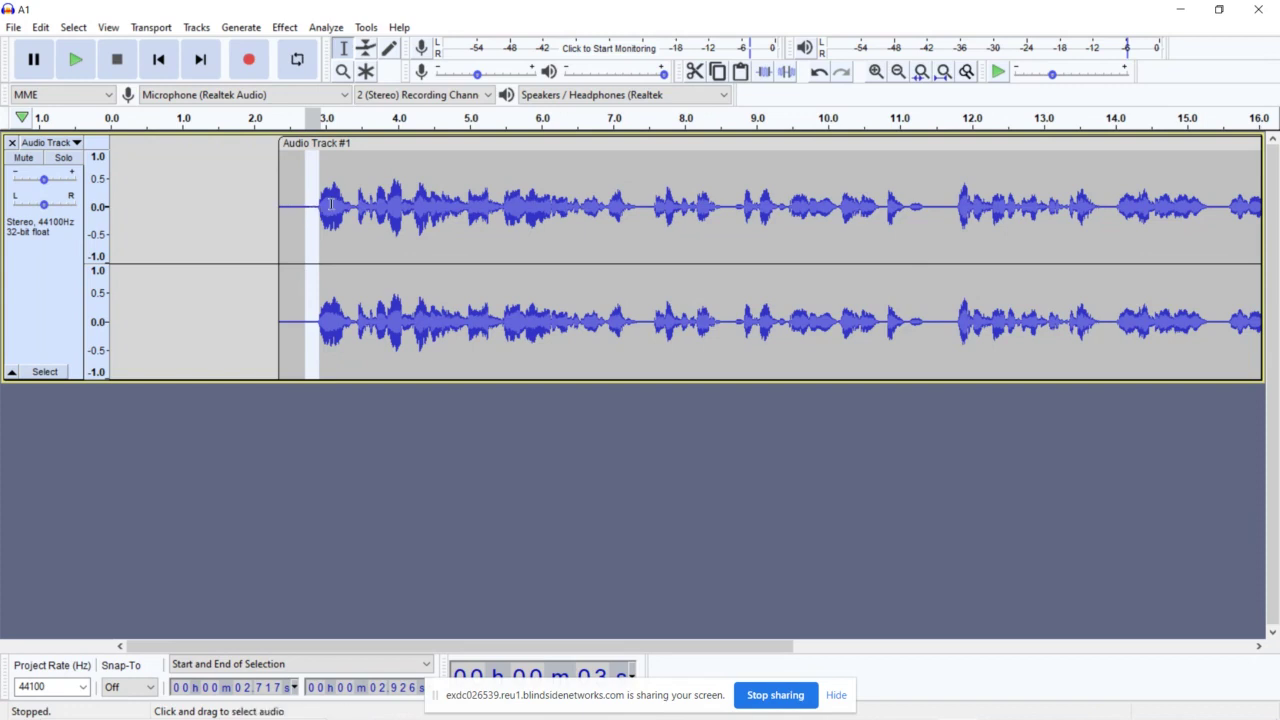
pyautogui.click(397, 195)
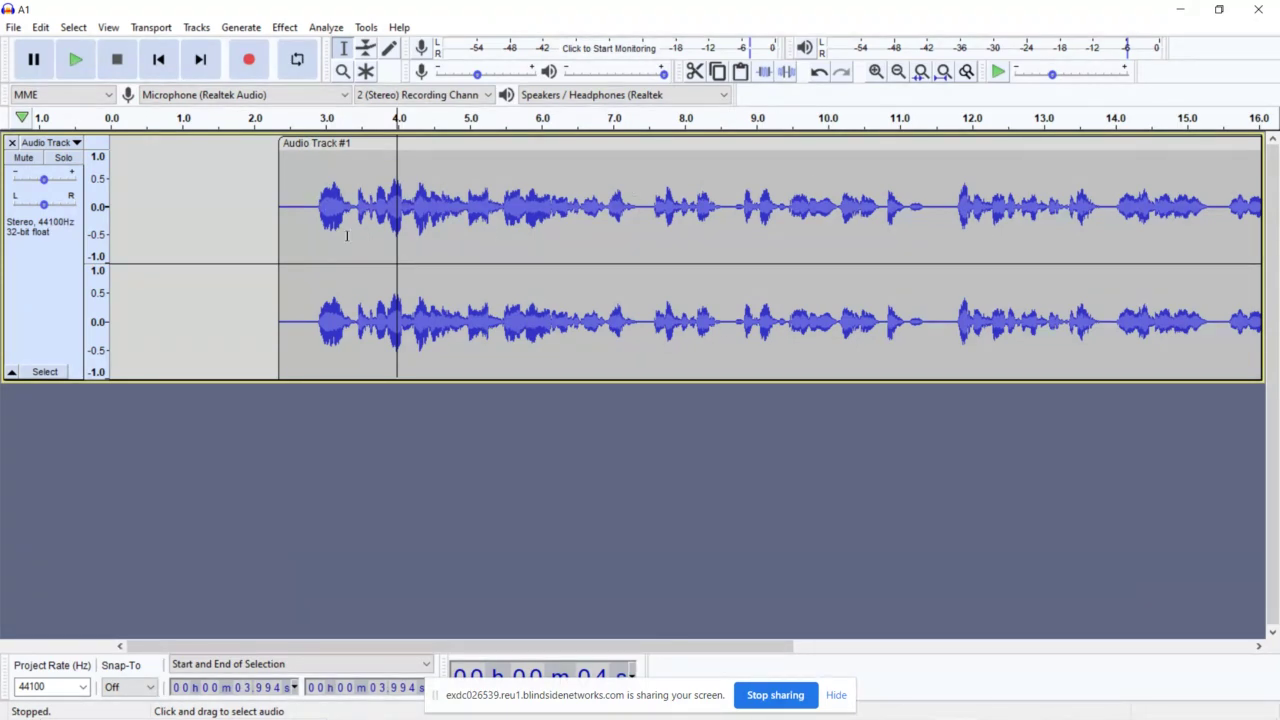
# Step: Play the noise-reduced take from about 2.78 seconds to check how it sounds, and stop playback
pyautogui.click(310, 209)
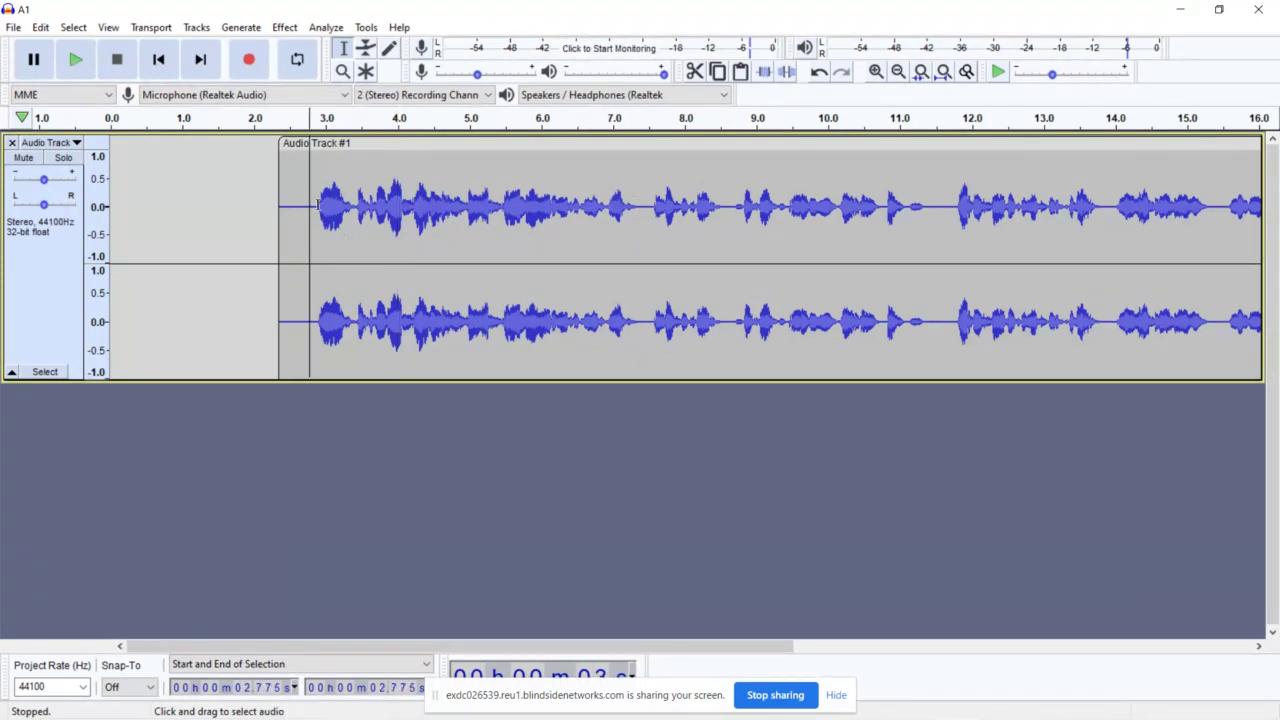
pyautogui.press('space')
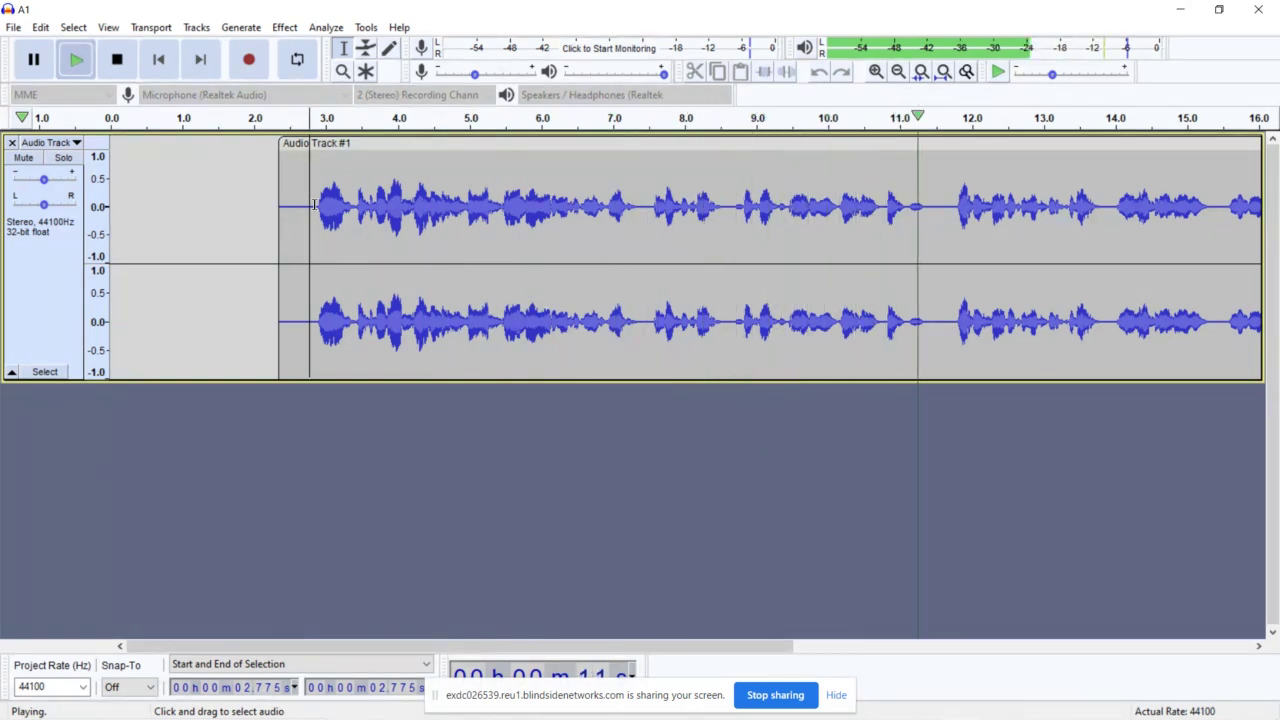
pyautogui.press('space')
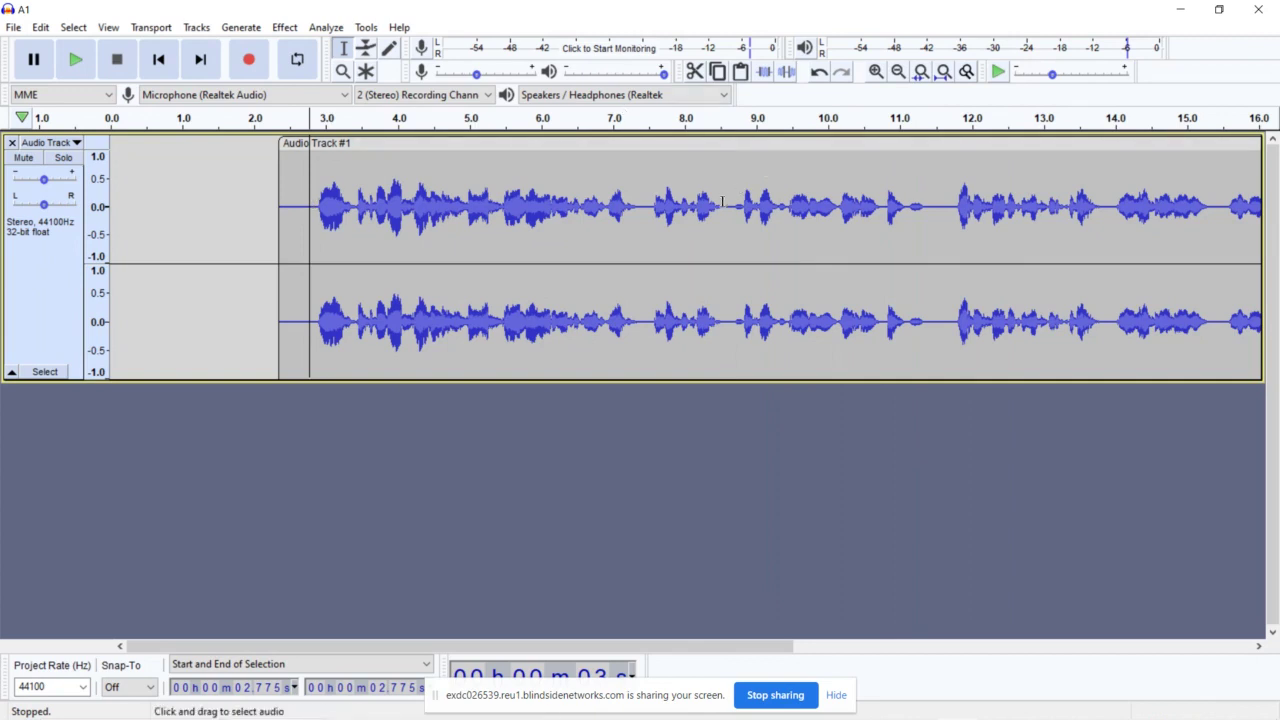
# Step: Mark the pauses between phrases at about 8.55 to 8.68 seconds and about 11.36 to 11.77 seconds
pyautogui.moveTo(725, 202)
pyautogui.mouseDown()
pyautogui.moveTo(747, 202)
pyautogui.moveTo(735, 202)
pyautogui.mouseUp()
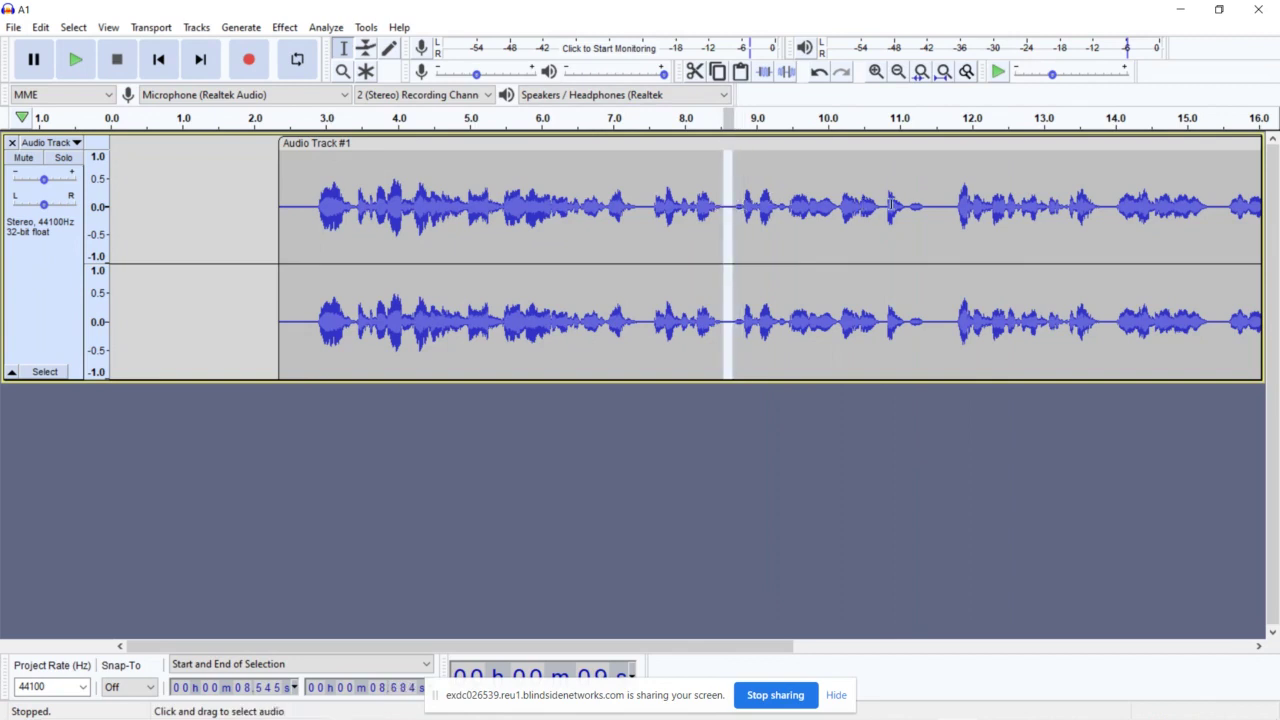
pyautogui.moveTo(925, 207); pyautogui.dragTo(954, 211)
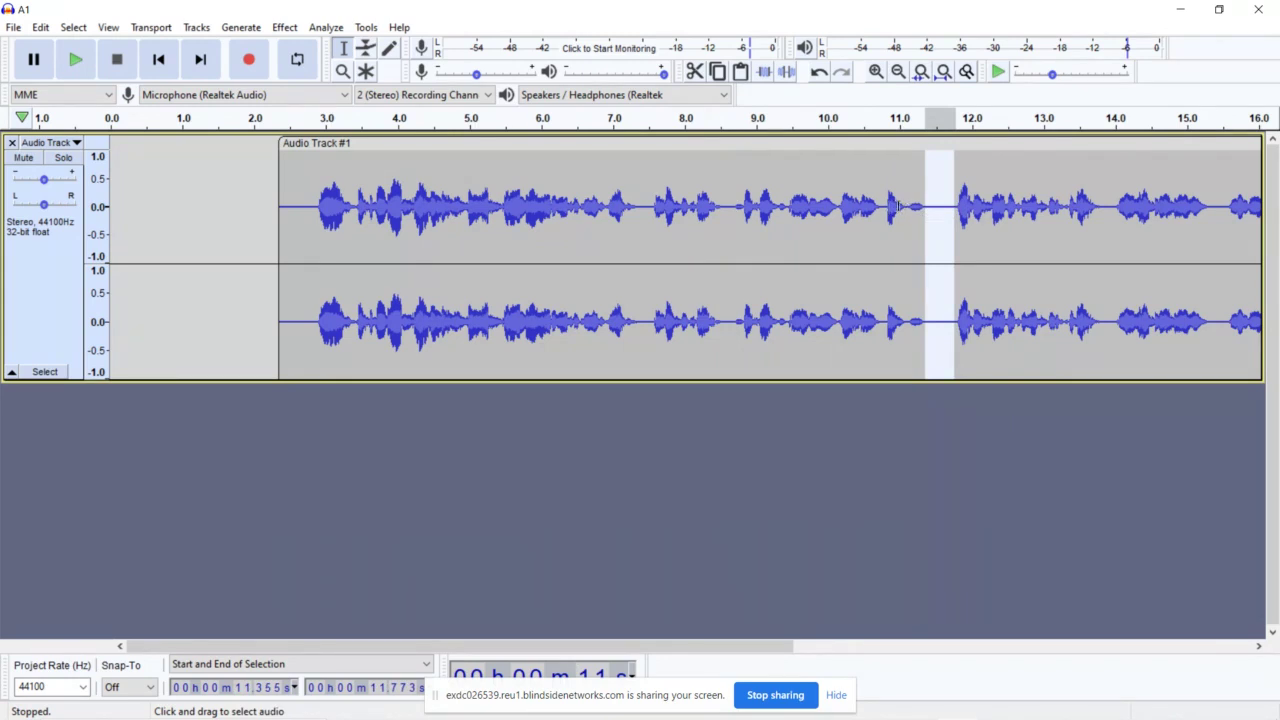
# Step: Mark the pause between phrases from about 11.39 to 11.78 seconds
pyautogui.click(920, 207)
pyautogui.click(961, 212)
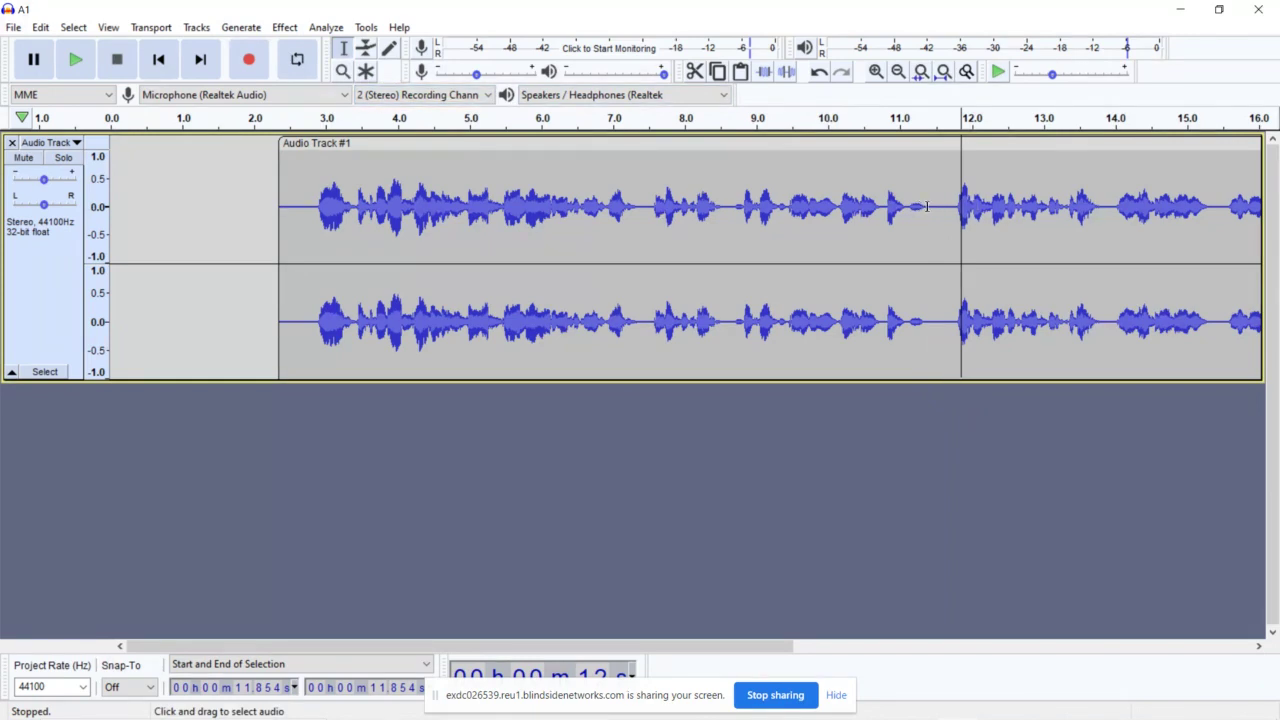
pyautogui.moveTo(927, 207); pyautogui.dragTo(956, 211)
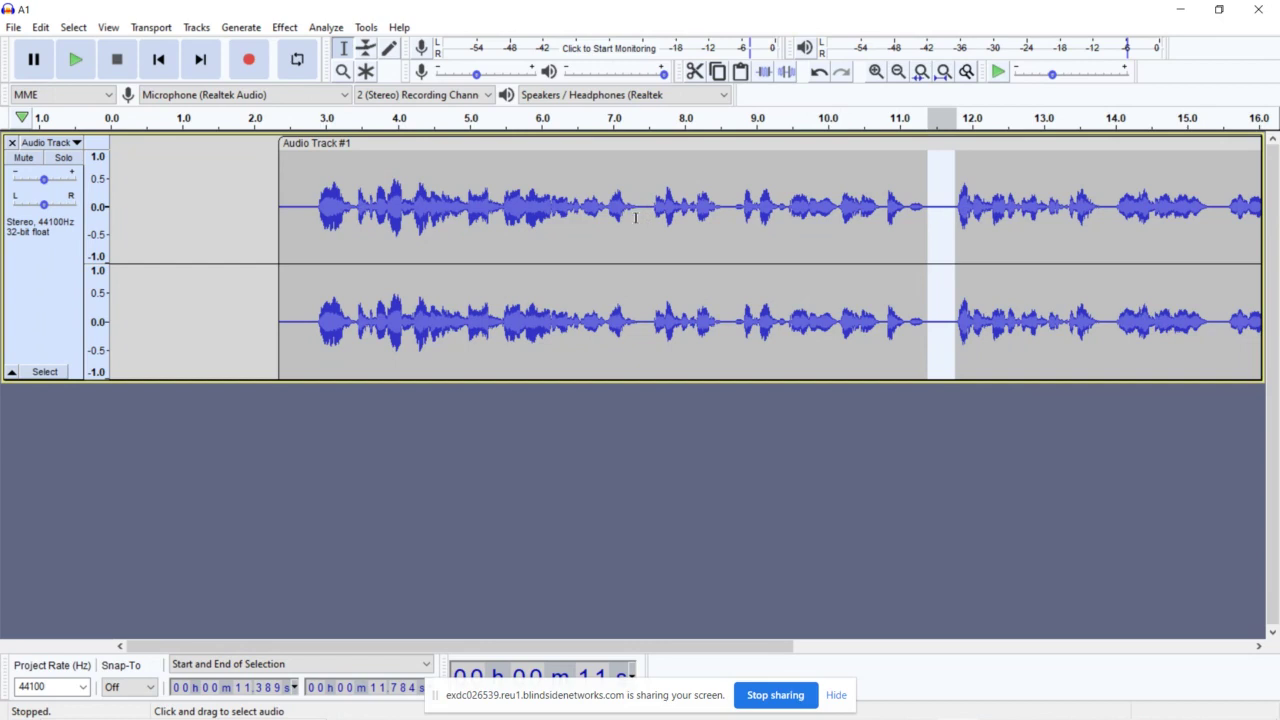
# Step: Play the take from about 4.56 seconds and stop playback in the long pause at about 19 seconds
pyautogui.click(636, 218)
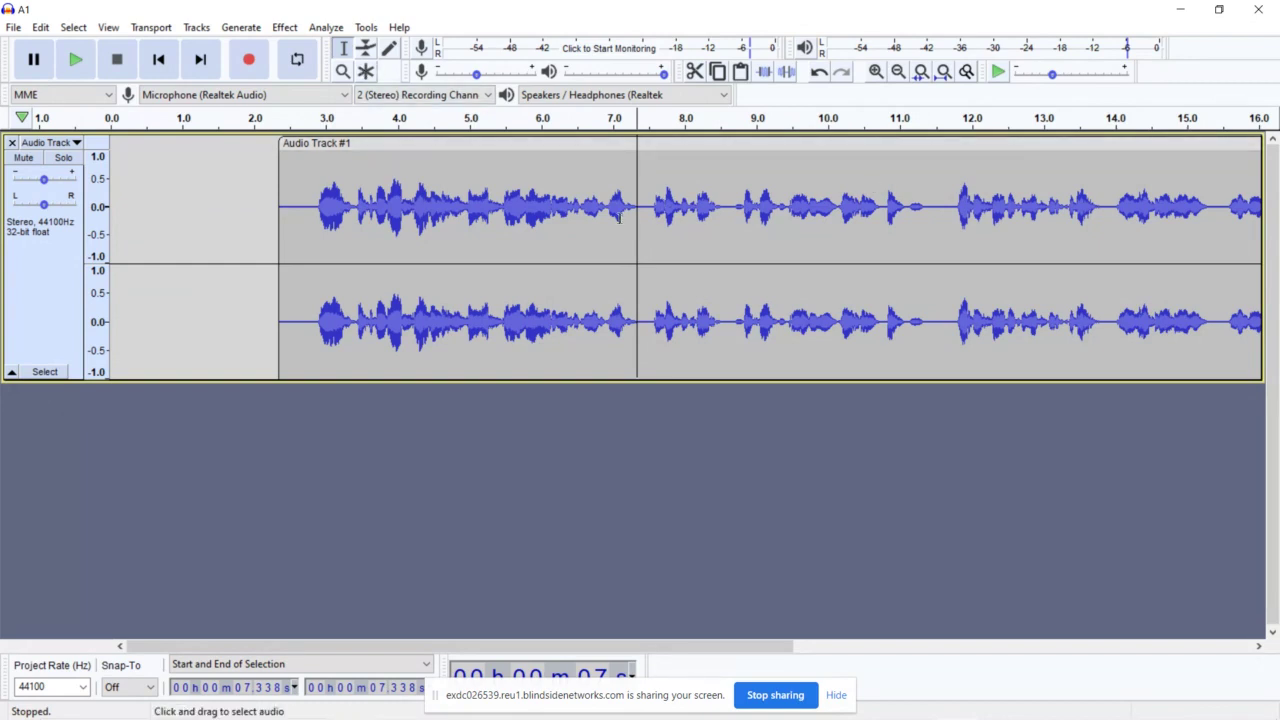
pyautogui.click(437, 216)
pyautogui.press('space')
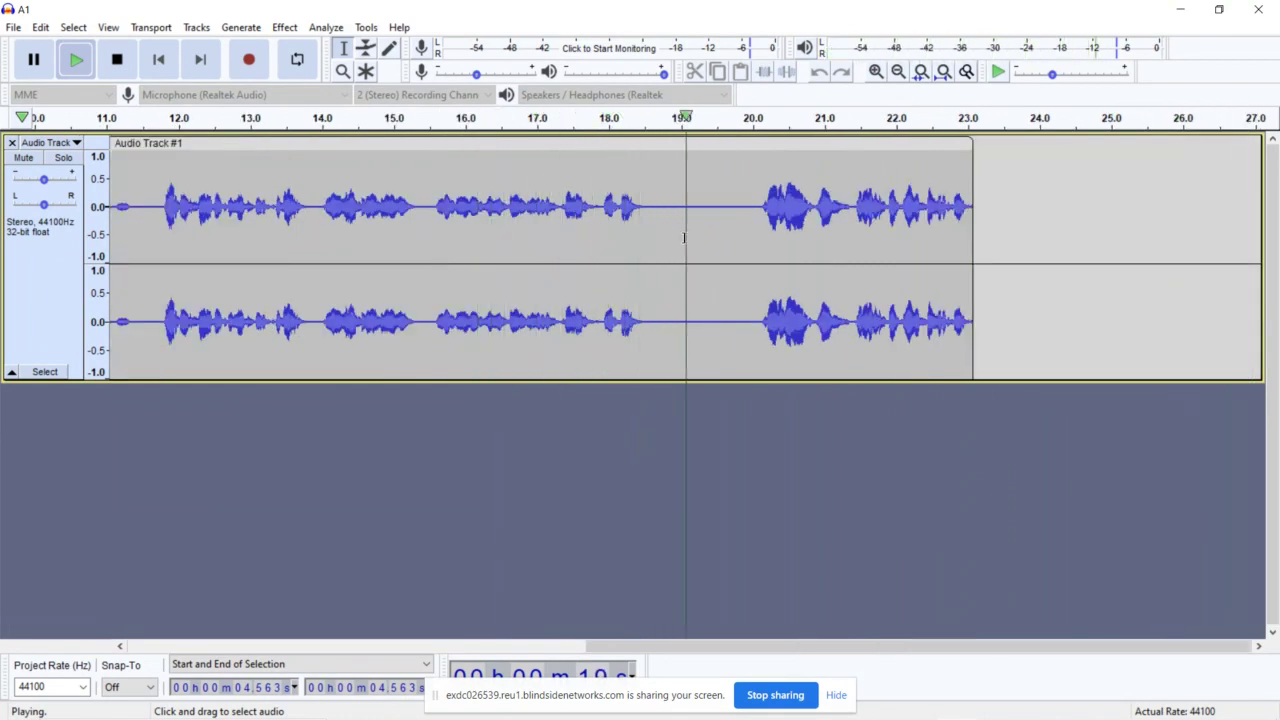
pyautogui.press('space')
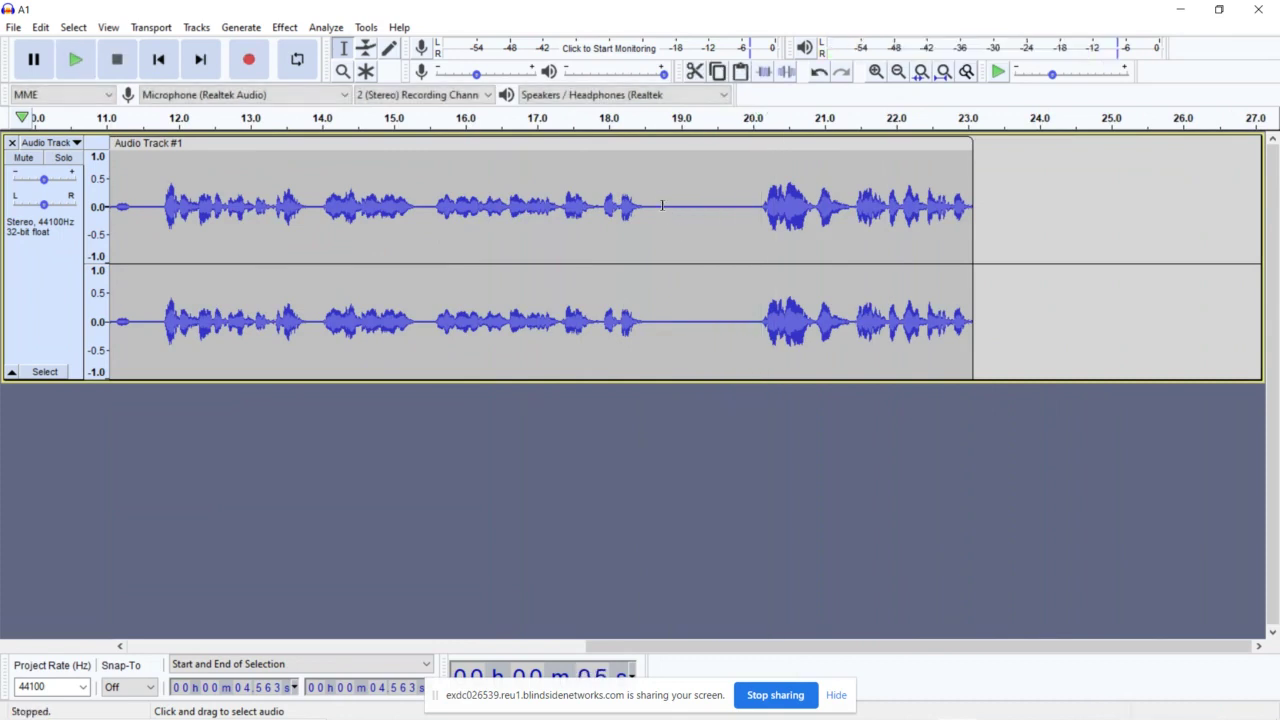
# Step: Delete the long silence from about 18.53 to 20.00 seconds in the voice track
pyautogui.moveTo(659, 206); pyautogui.dragTo(753, 223)
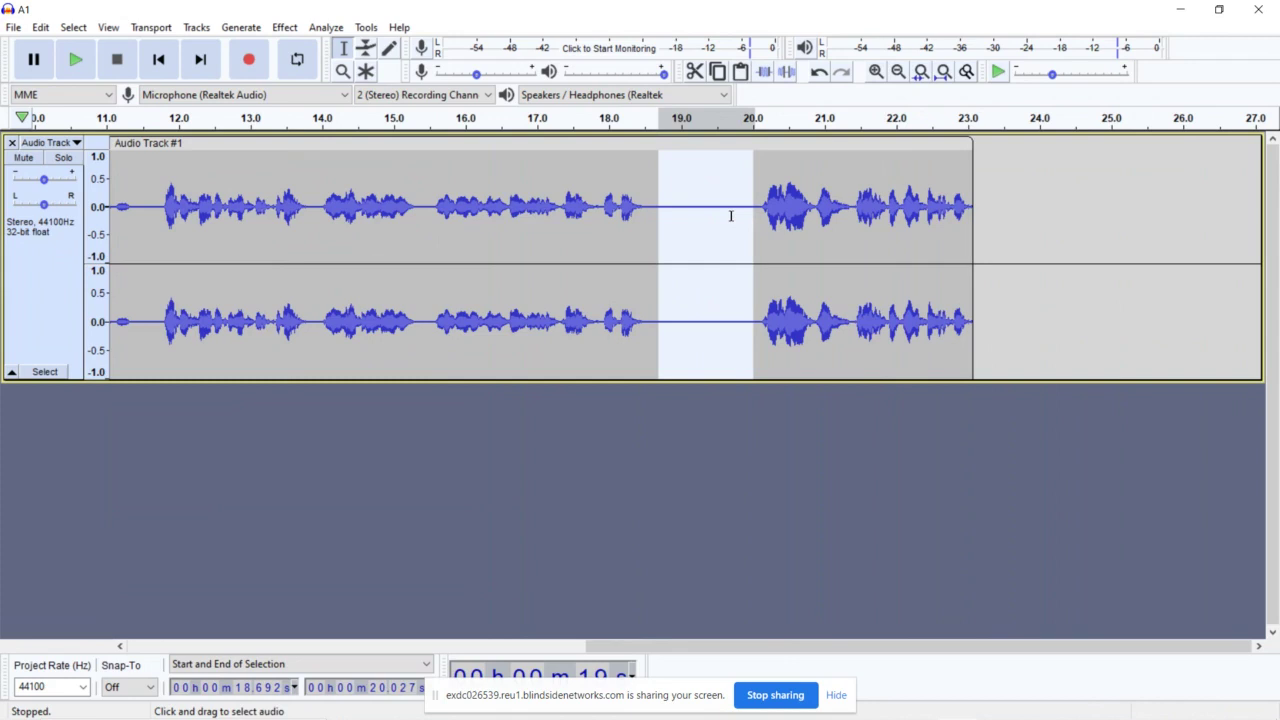
pyautogui.moveTo(646, 210); pyautogui.dragTo(752, 237)
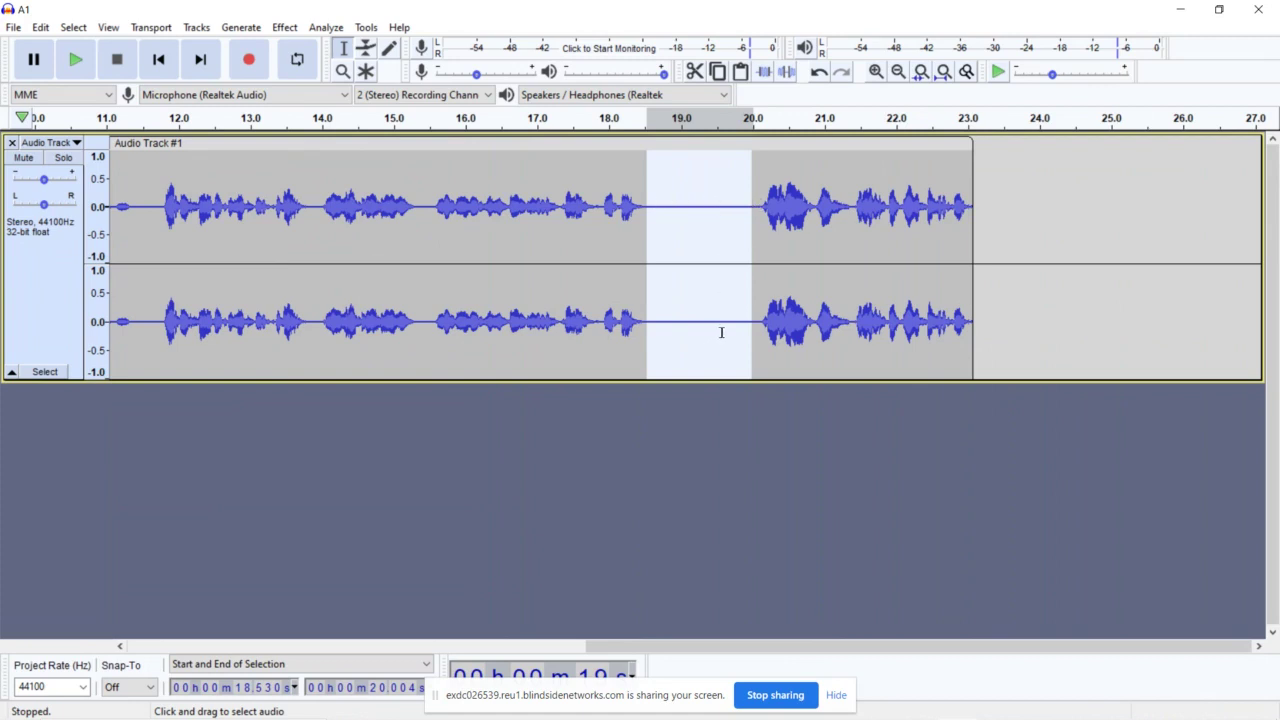
pyautogui.press('Delete')
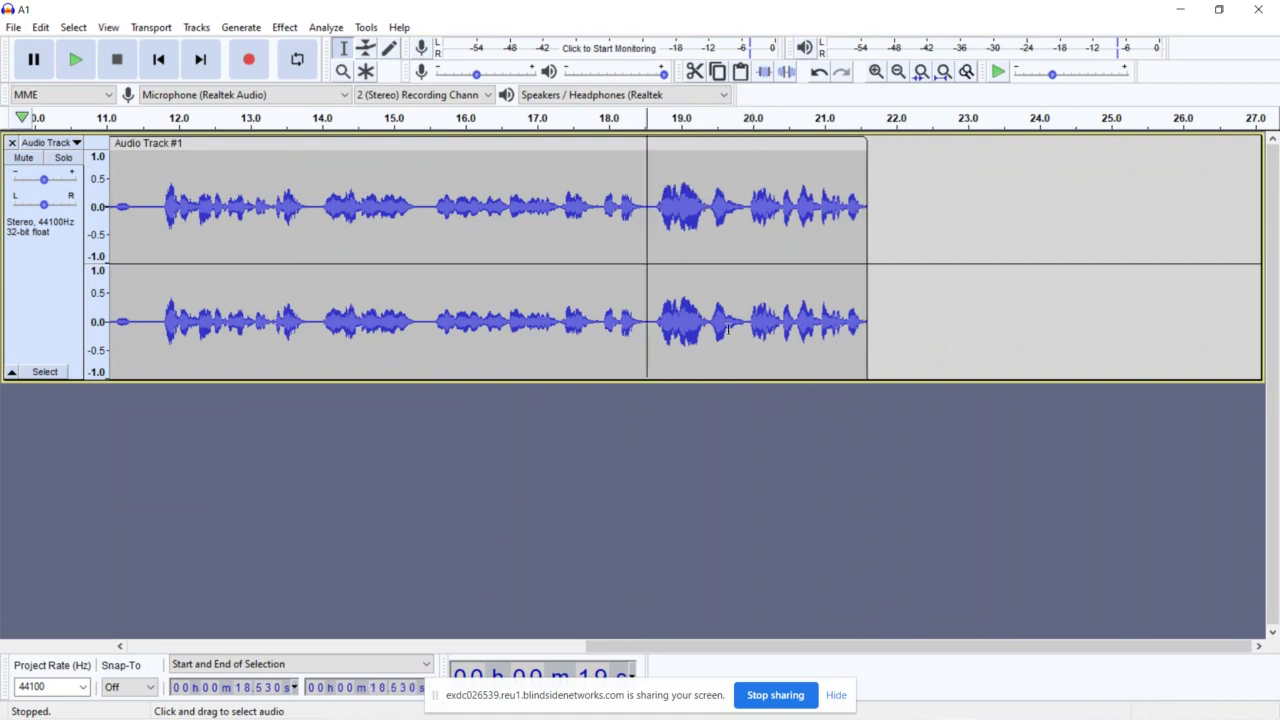
# Step: Play the track from about 17.85 seconds to check the transition across the cut, and stop playback
pyautogui.click(597, 334)
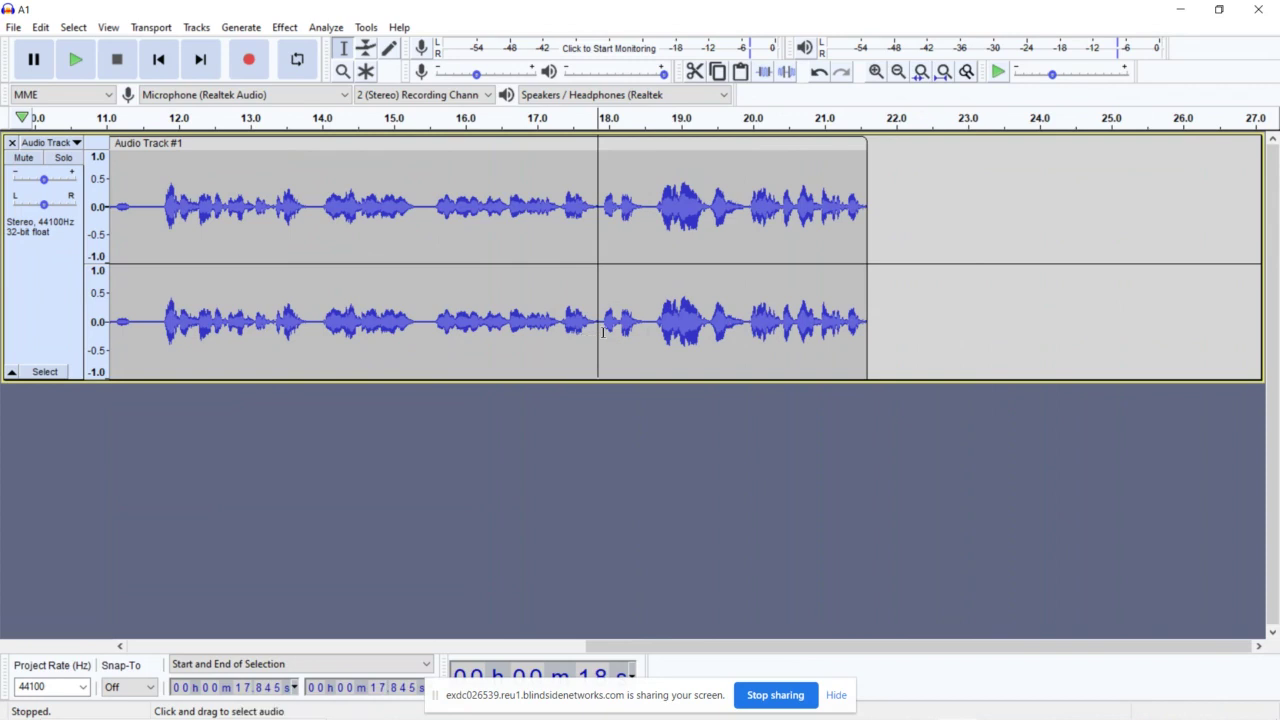
pyautogui.press('space')
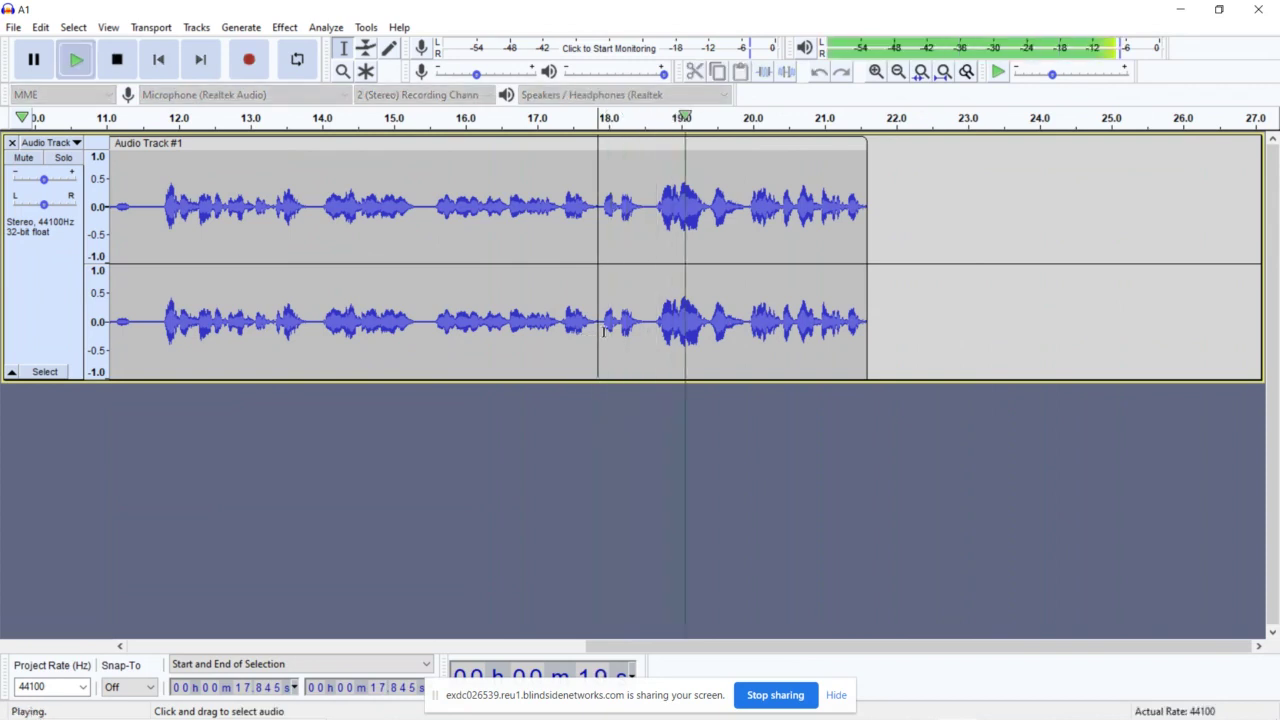
pyautogui.press('space')
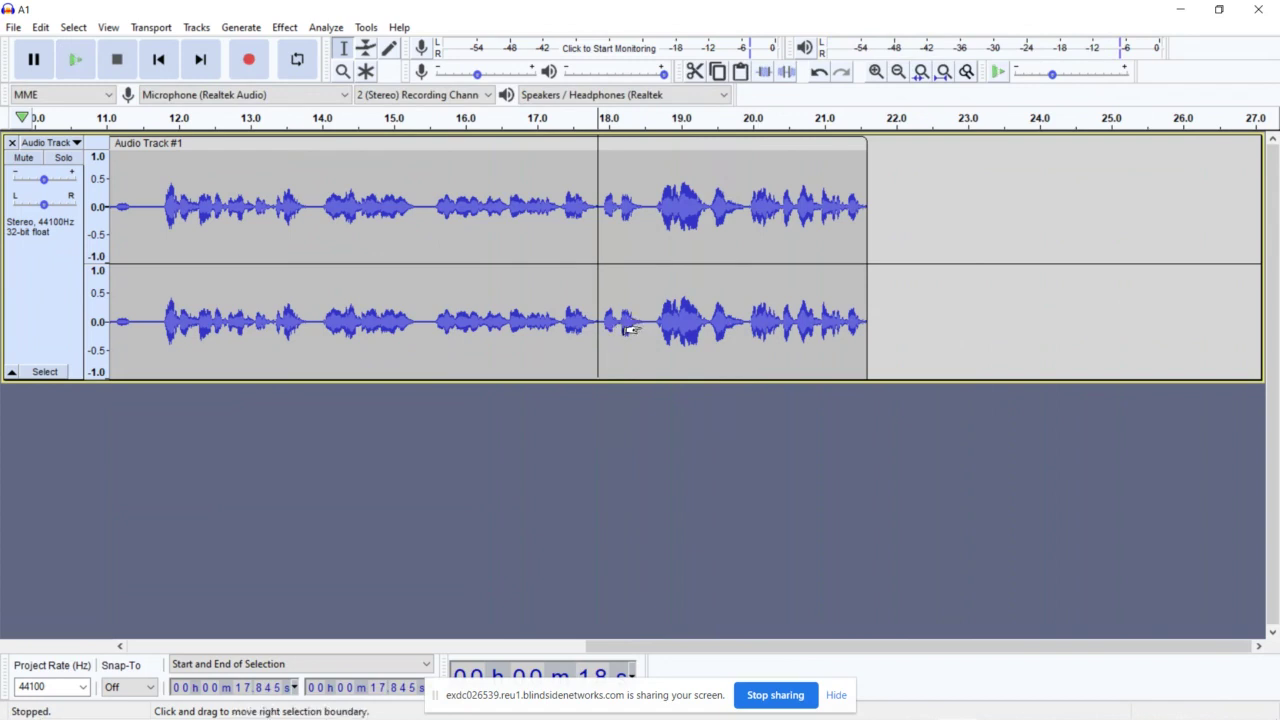
# Step: Undo the long silence's deletion to play the original passage from about 18.12 seconds for comparison, and redo the deletion
pyautogui.hotkey('ctrl', 'z')
pyautogui.click(619, 315)
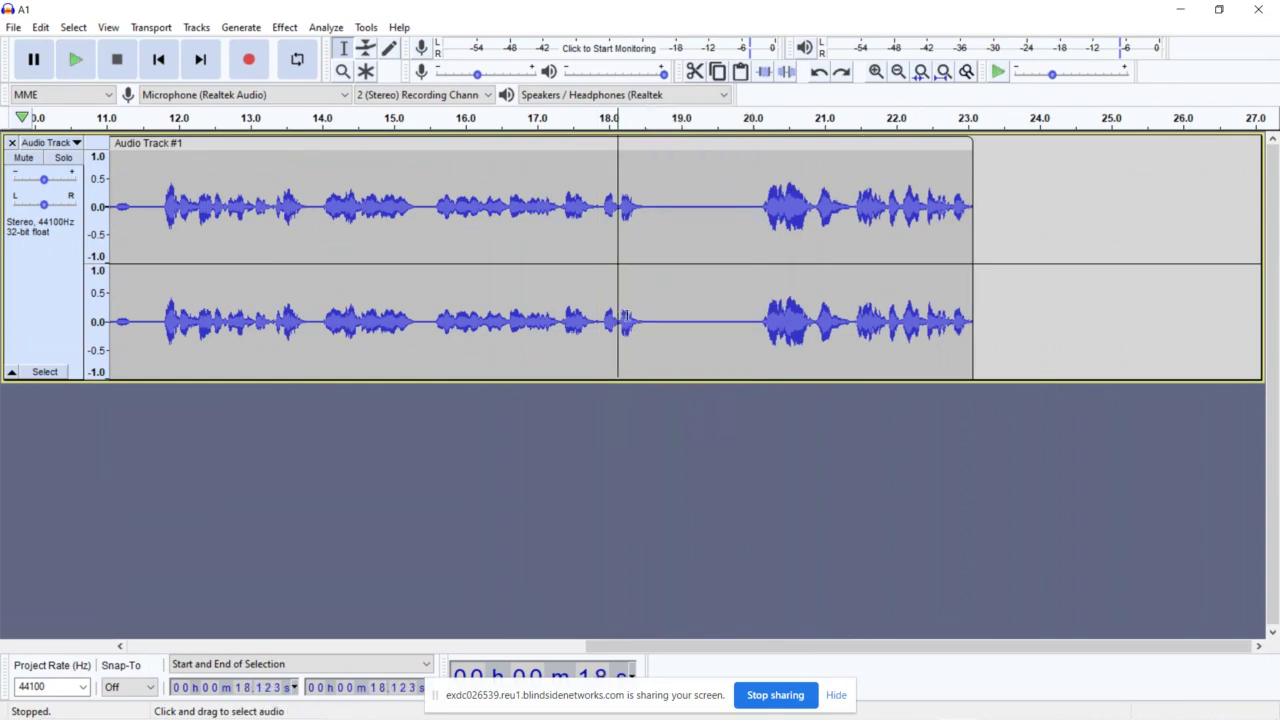
pyautogui.press('space')
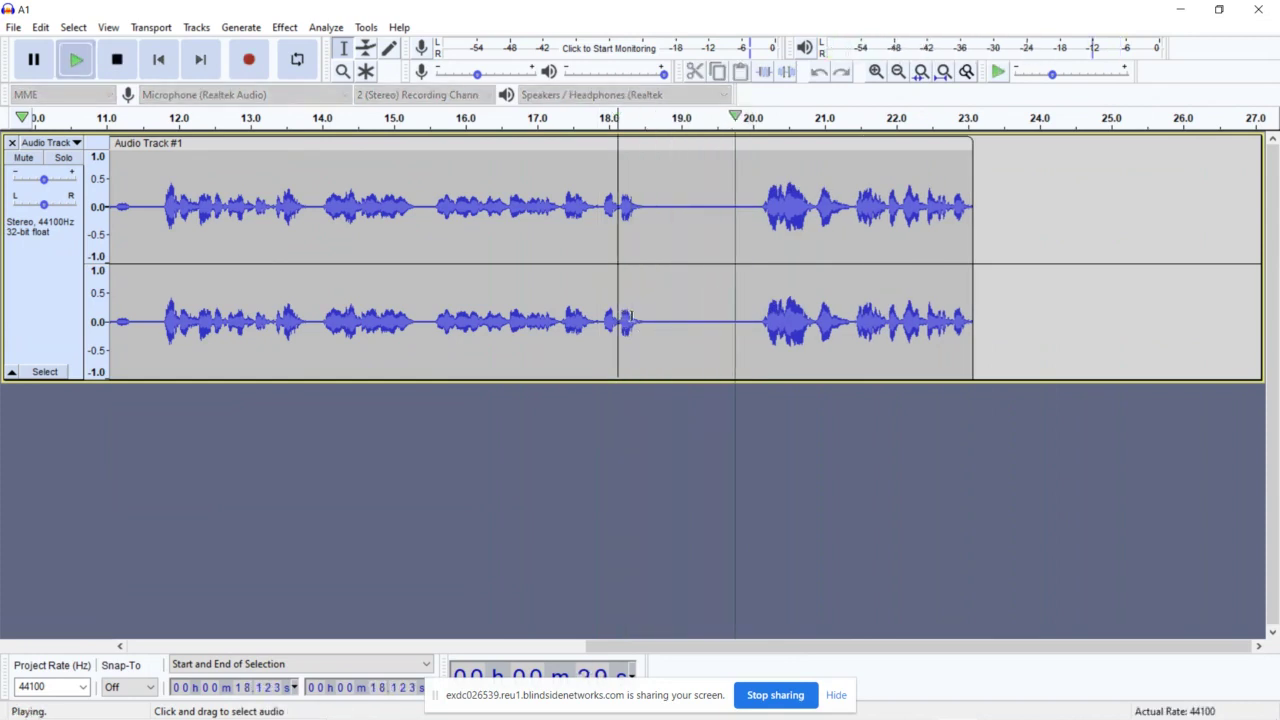
pyautogui.press('space')
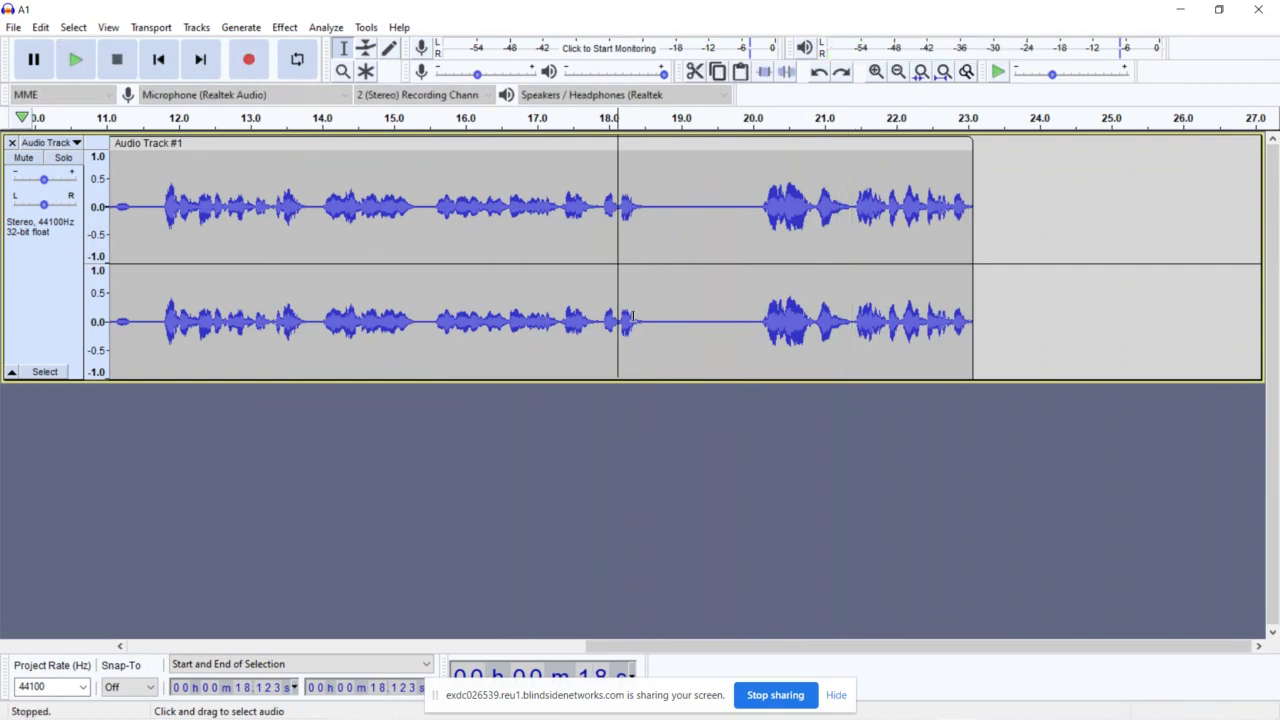
pyautogui.click(841, 72)
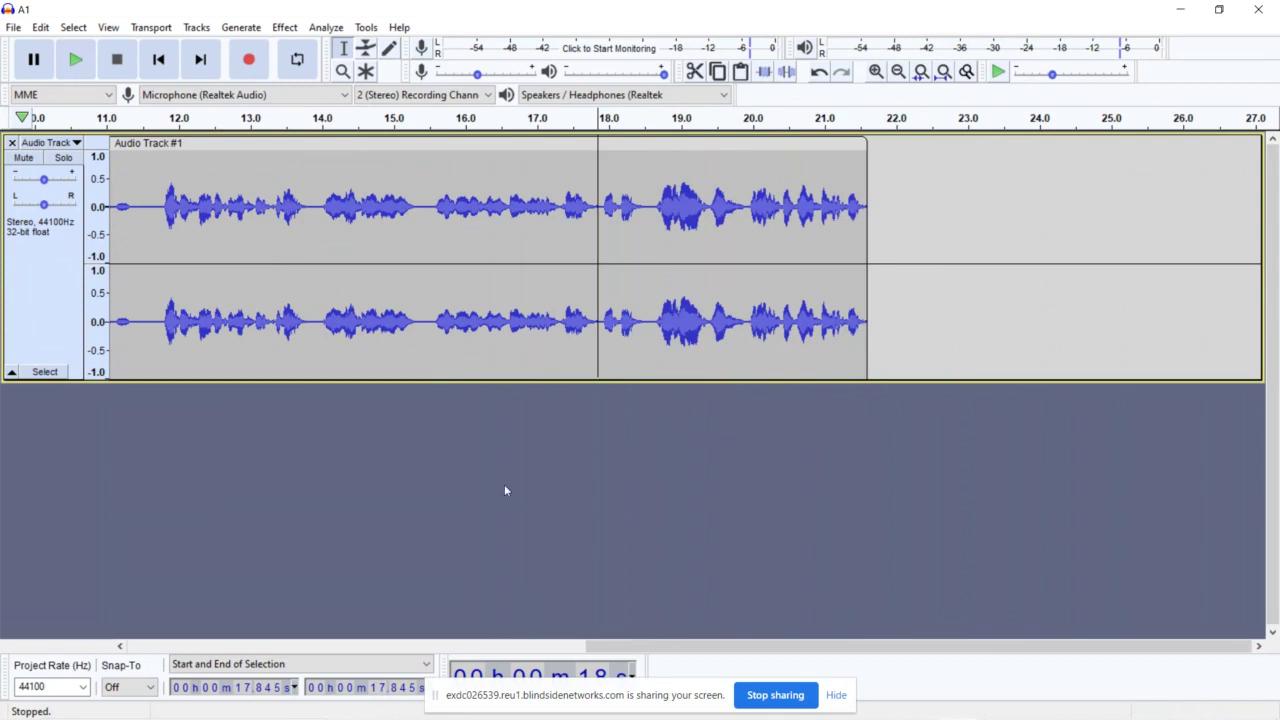
# Step: Delete the silence before the first words, from the clip's start at about 2.35 to 2.89 seconds
pyautogui.moveTo(650, 652); pyautogui.dragTo(144, 607)
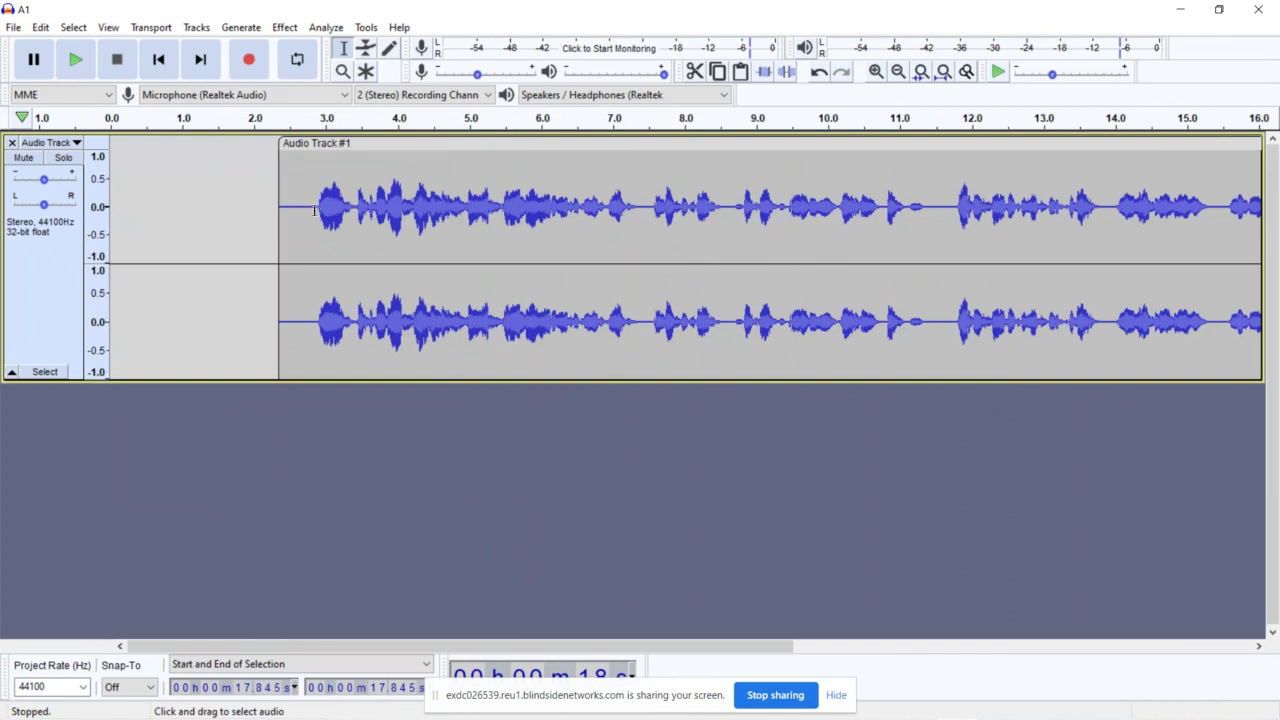
pyautogui.moveTo(318, 207); pyautogui.dragTo(280, 208)
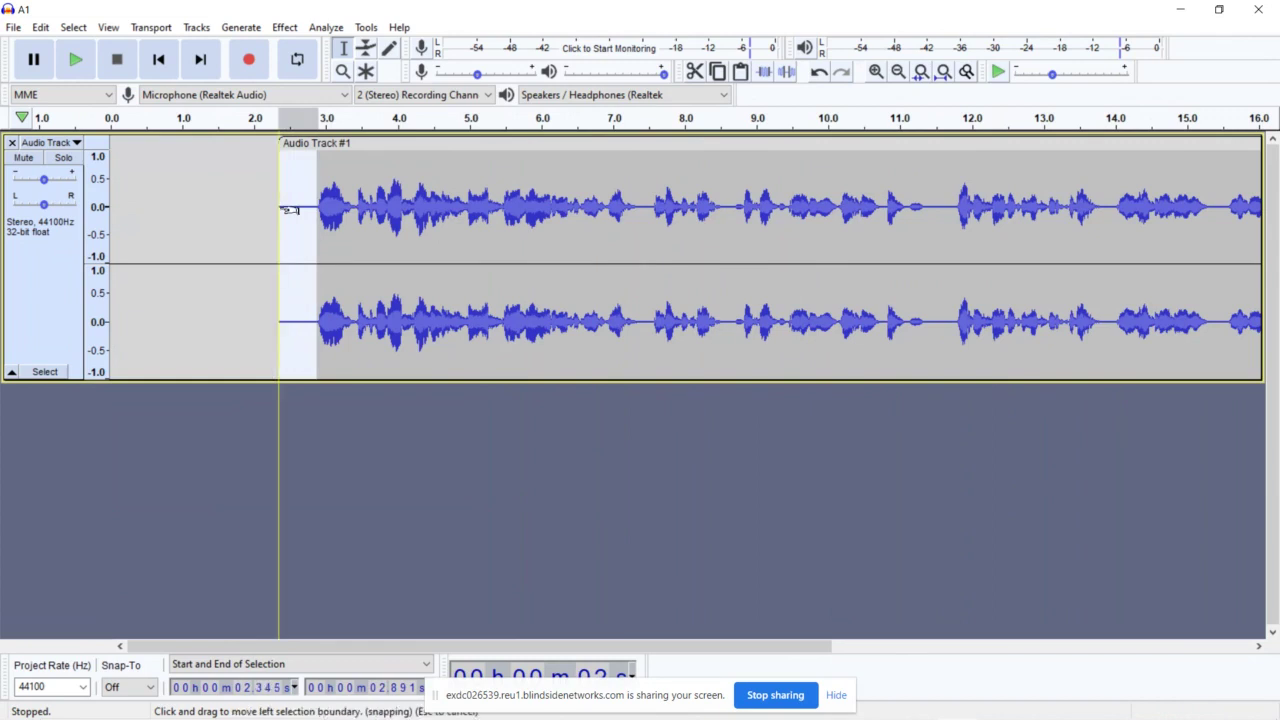
pyautogui.press('space')
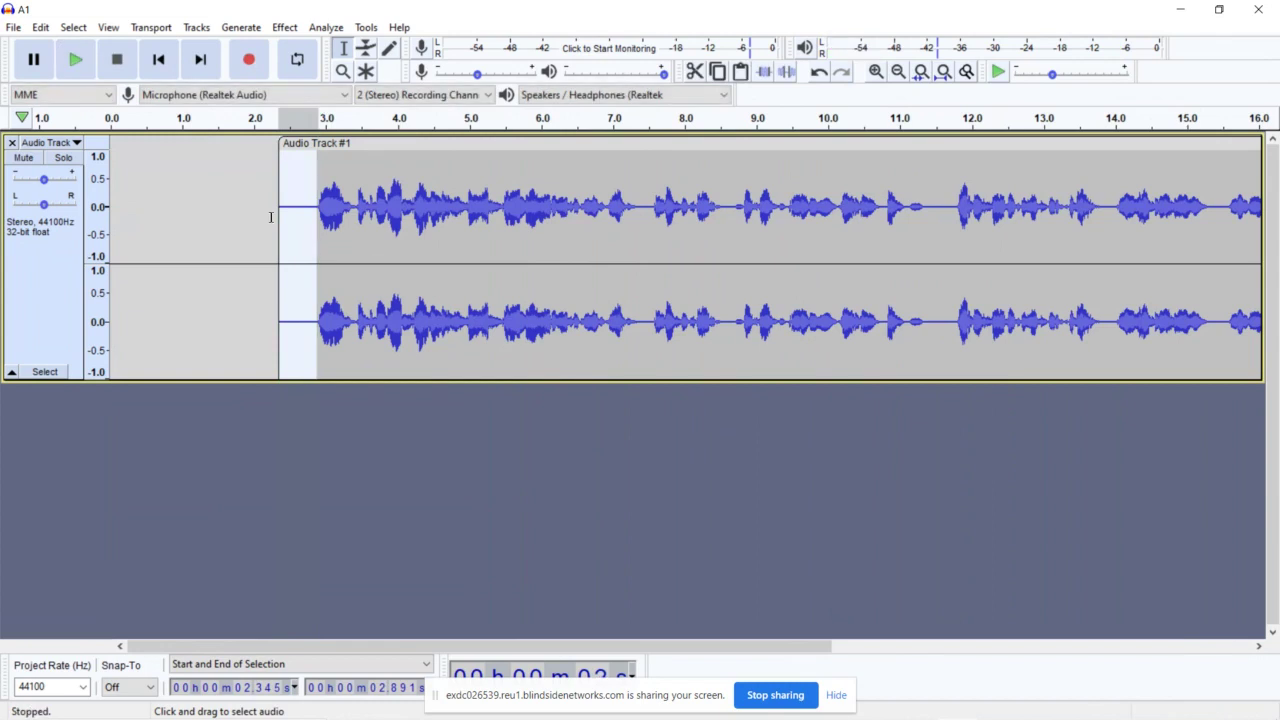
pyautogui.press('Delete')
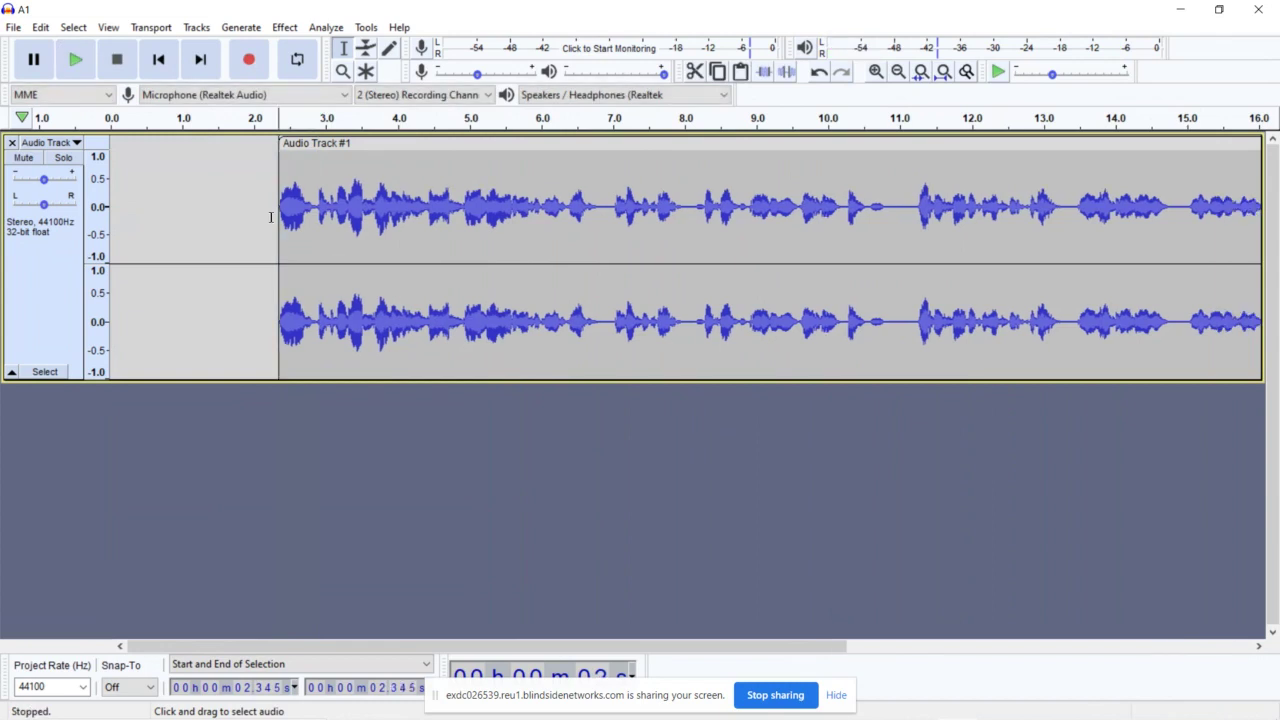
# Step: Play the trimmed opening repeatedly from about 2.35 seconds to check how the recording starts
pyautogui.press('space')
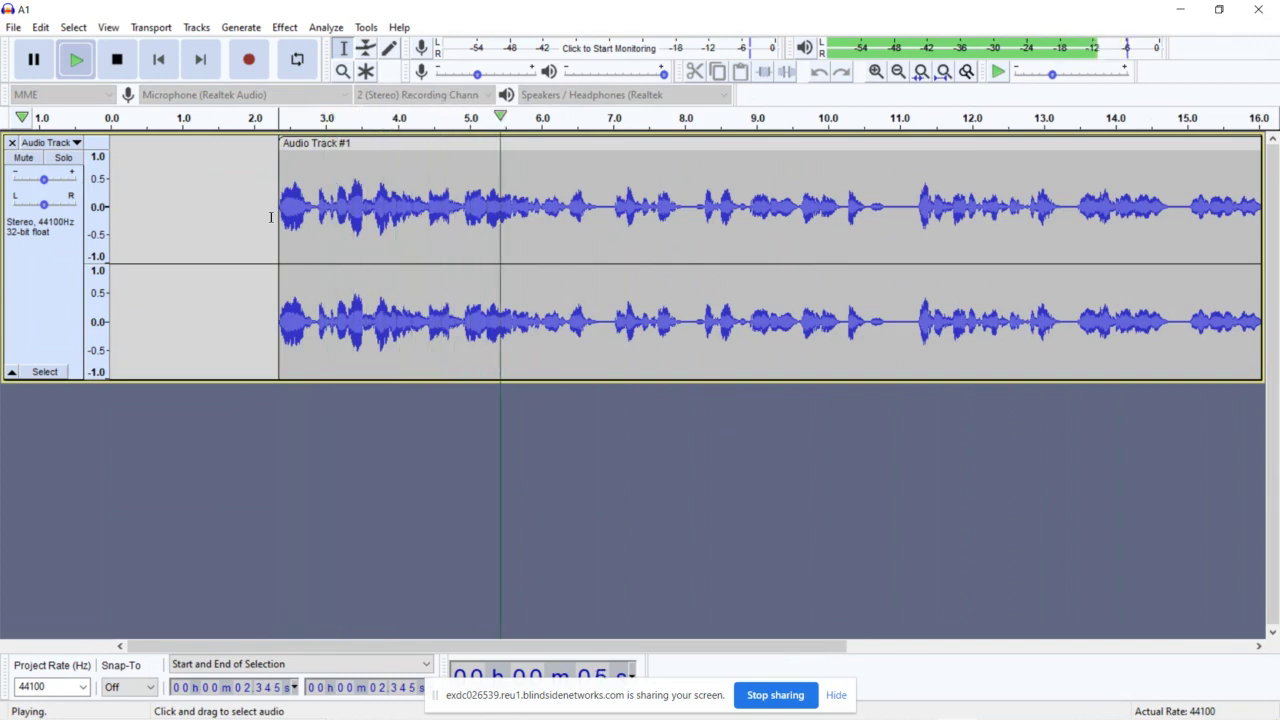
pyautogui.press('space')
pyautogui.press('space')
pyautogui.press('space')
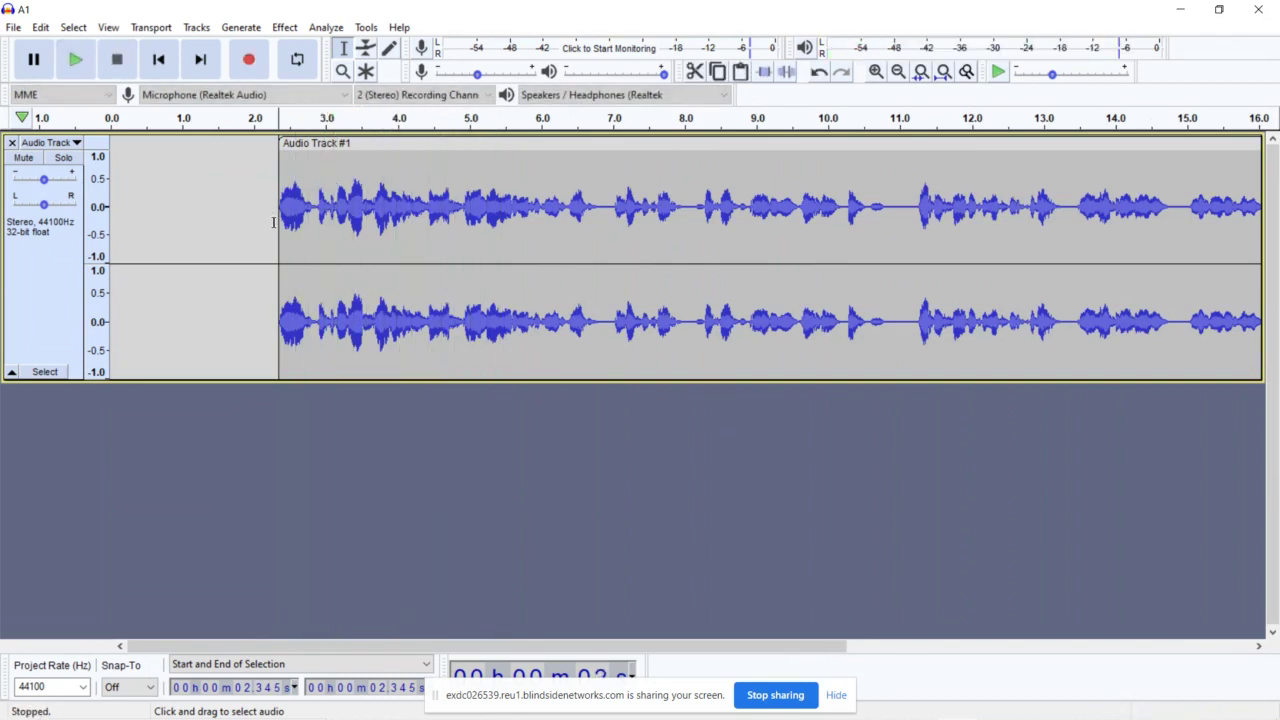
pyautogui.press('space')
pyautogui.press('space')
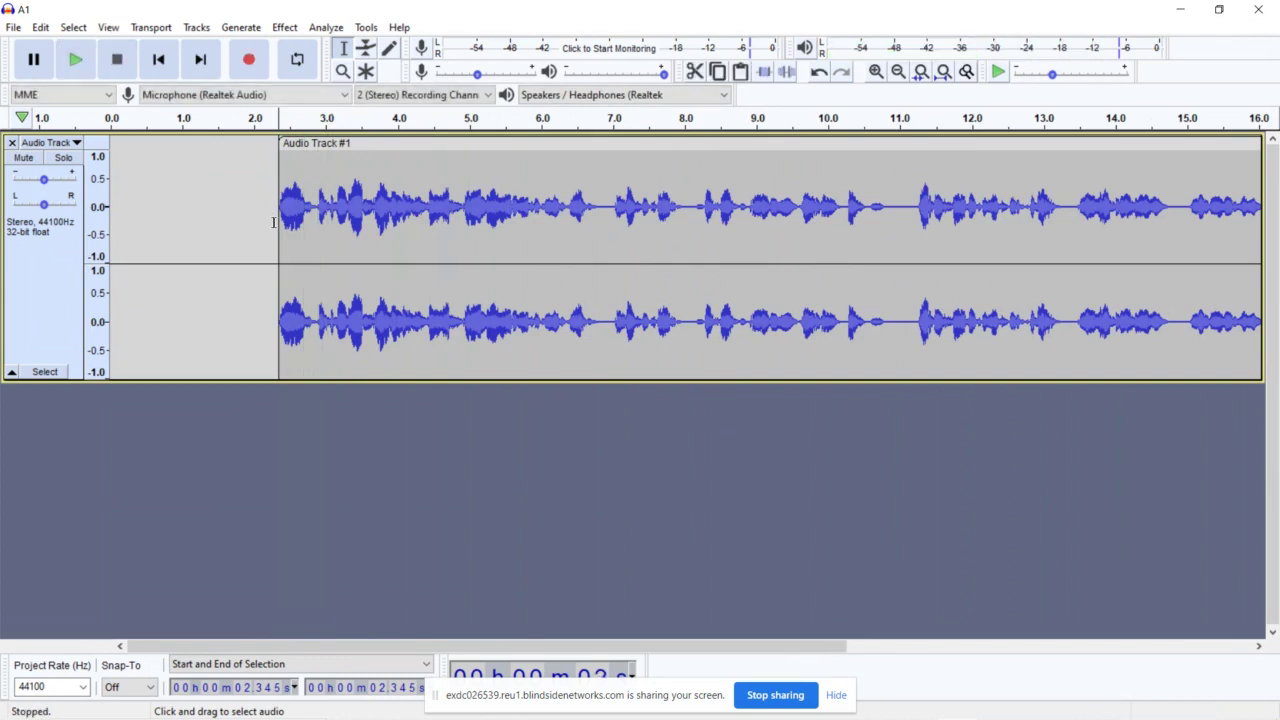
pyautogui.press('space')
pyautogui.press('space')
# Step: Delete the first burst of sound, starting the cut at about 2.30 seconds, and play the track from there to check it
pyautogui.moveTo(314, 310); pyautogui.dragTo(264, 310)
pyautogui.press('Delete')
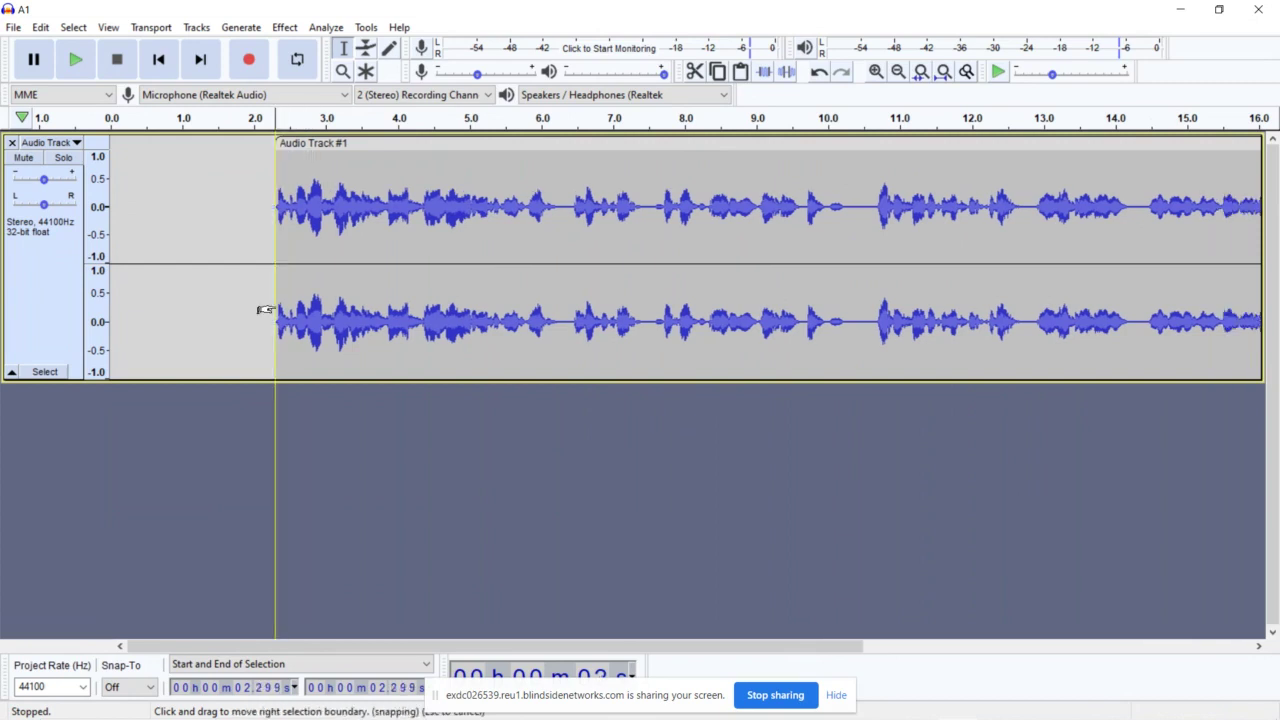
pyautogui.press('space')
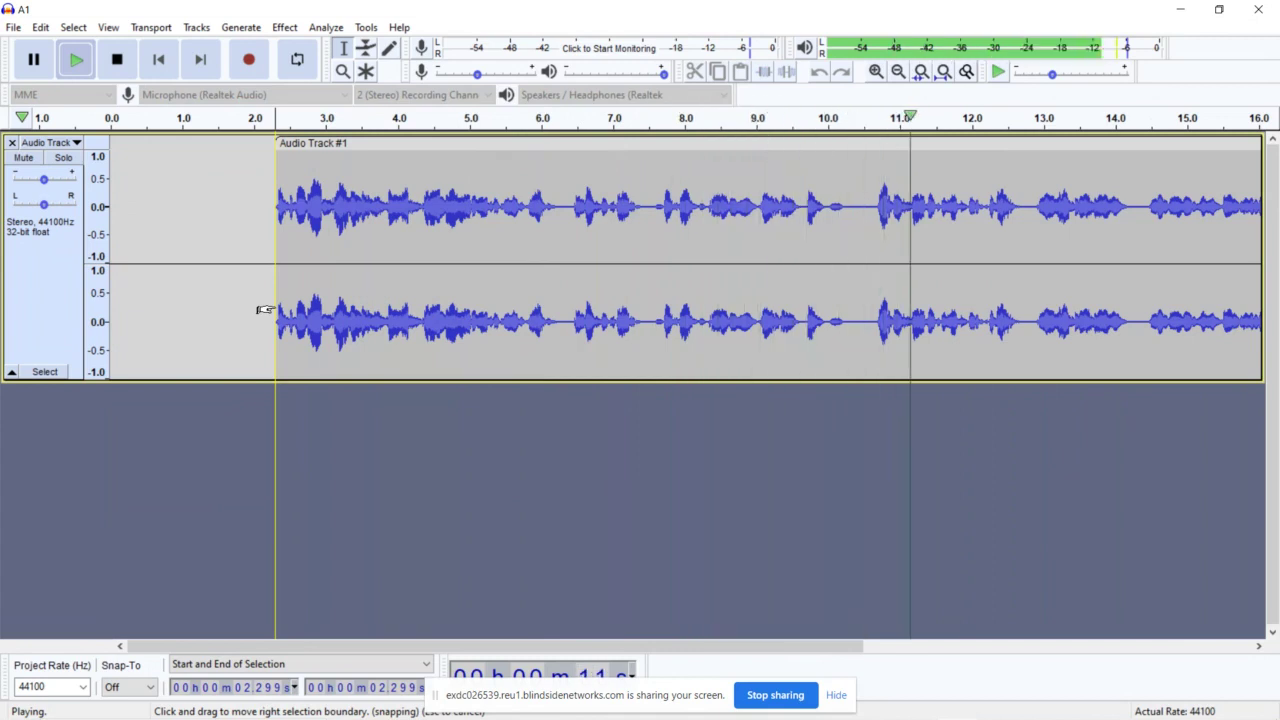
pyautogui.press('space')
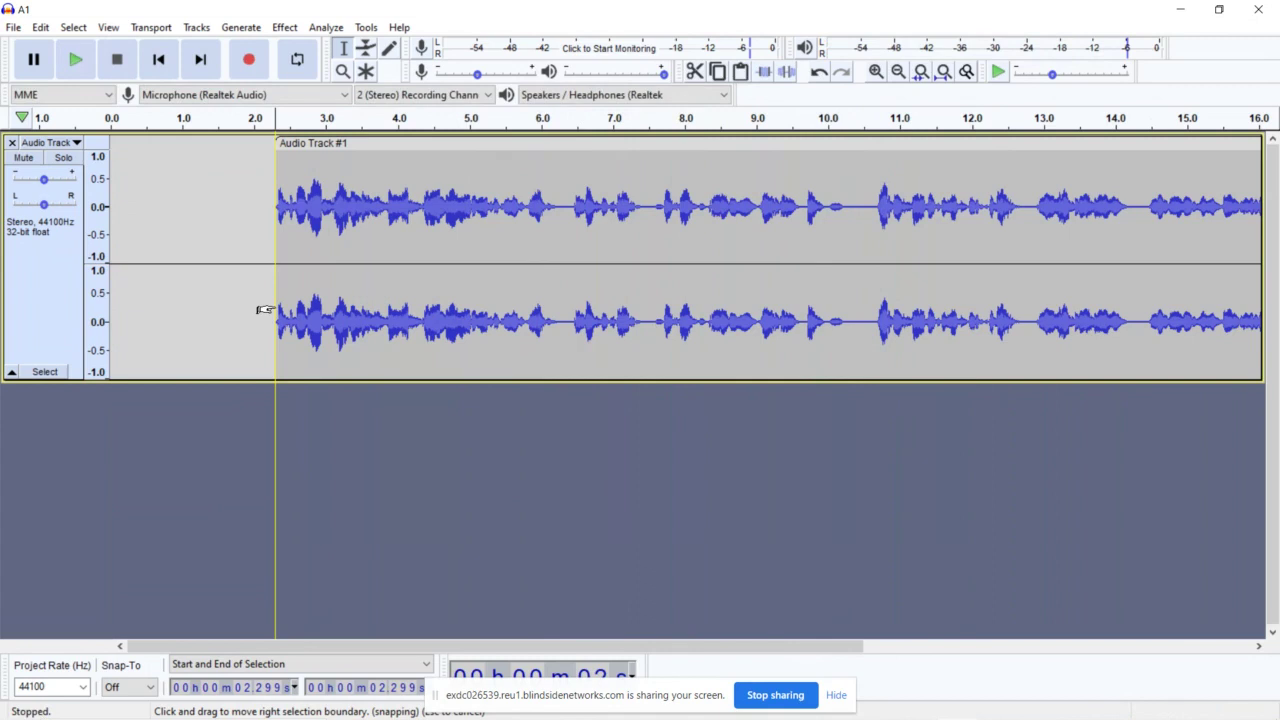
pyautogui.press('space')
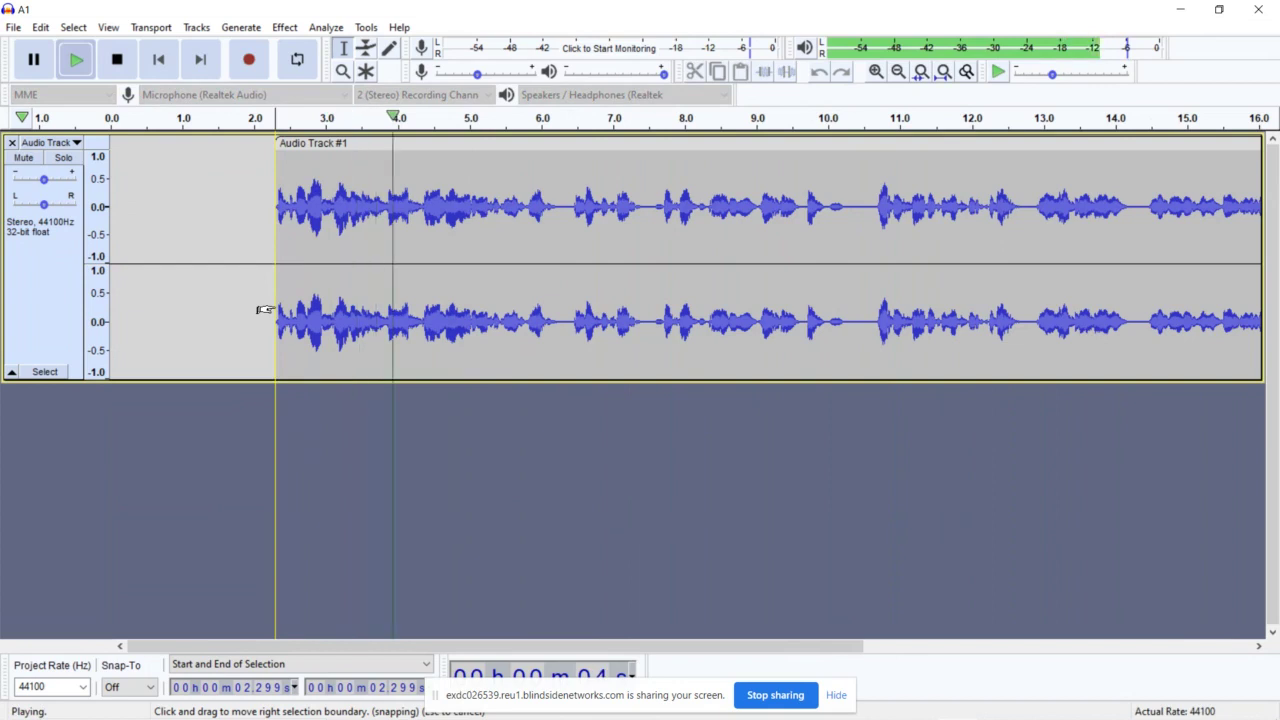
pyautogui.press('space')
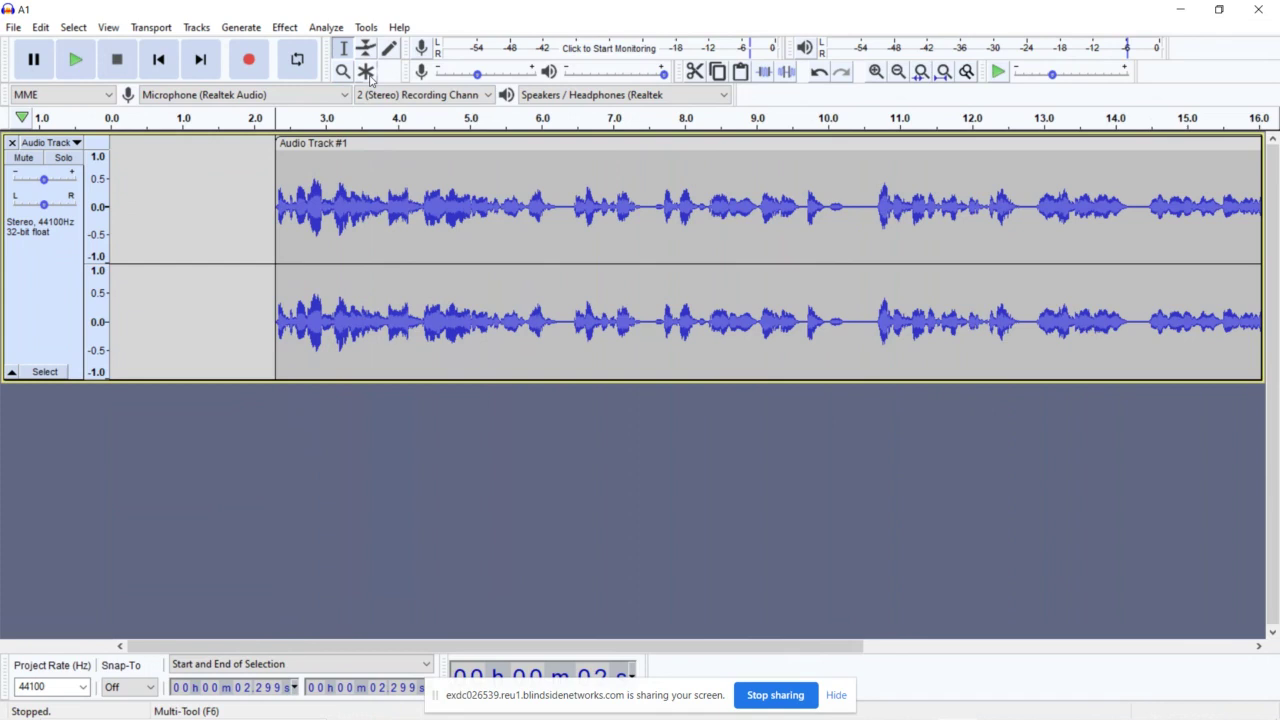
# Step: Examine the list of available audio effects
pyautogui.click(249, 208)
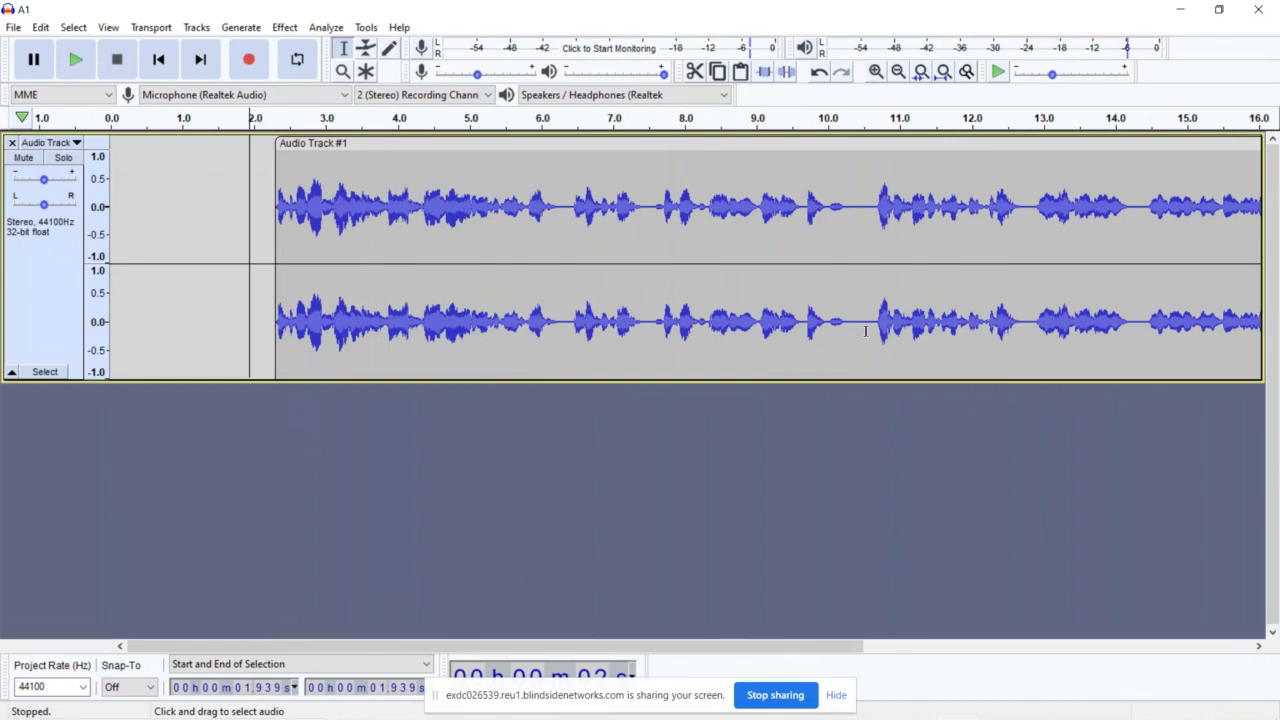
pyautogui.click(285, 28)
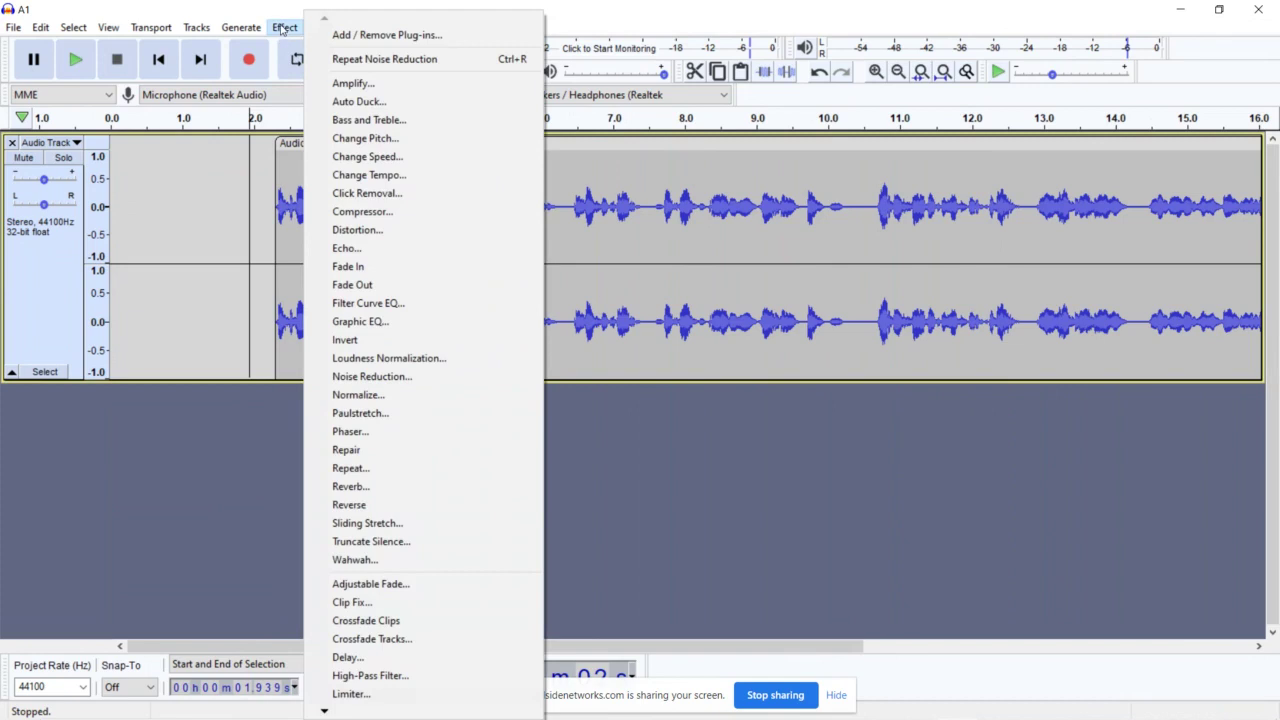
pyautogui.click(283, 28)
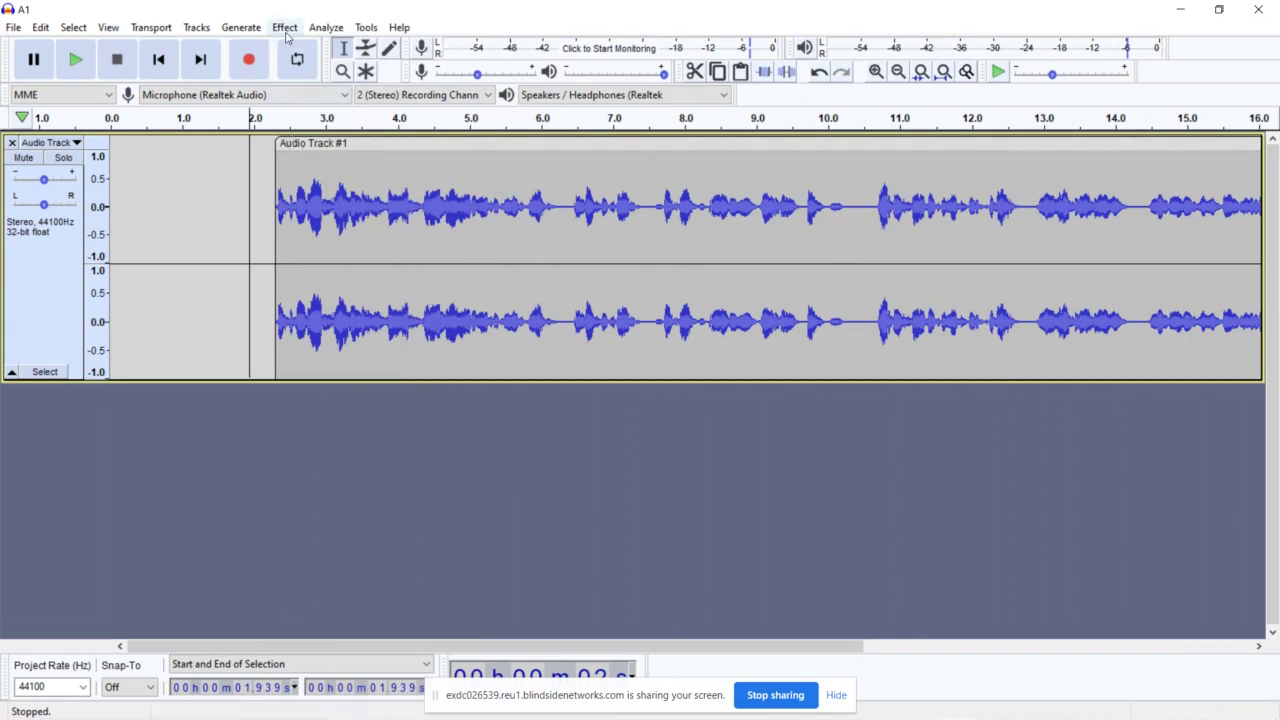
pyautogui.click(286, 30)
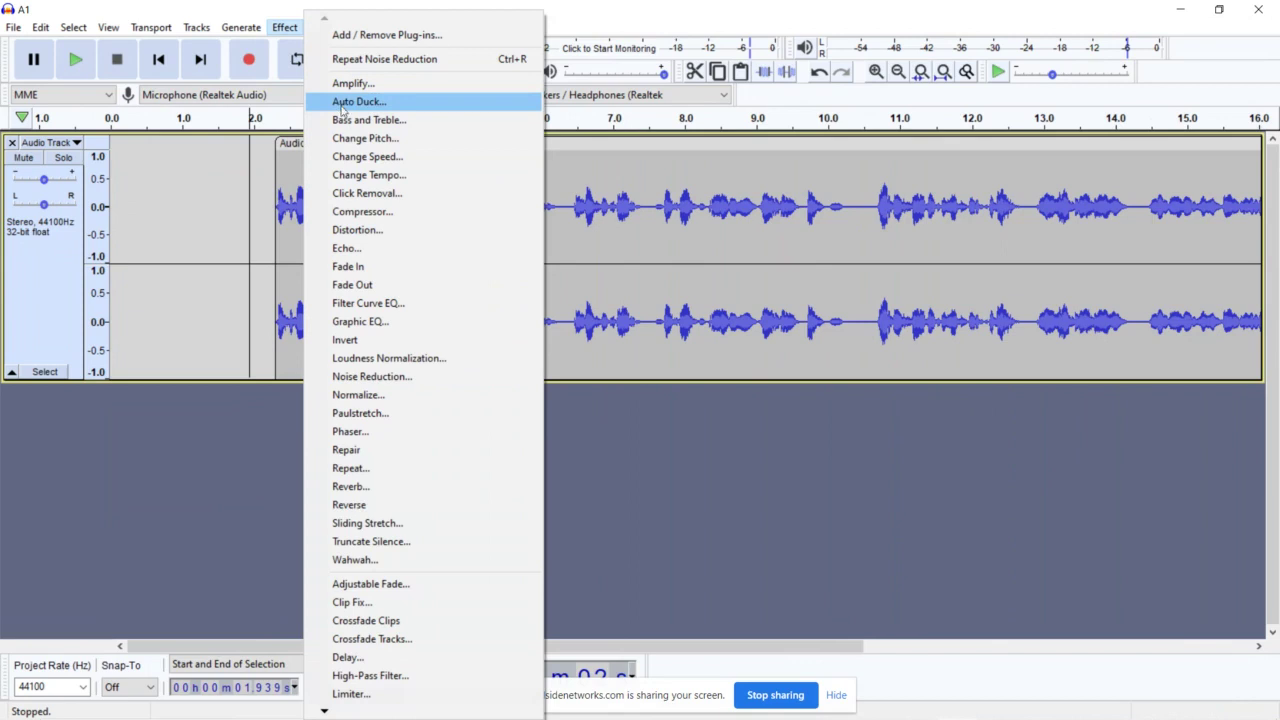
pyautogui.click(572, 148)
pyautogui.click(564, 171)
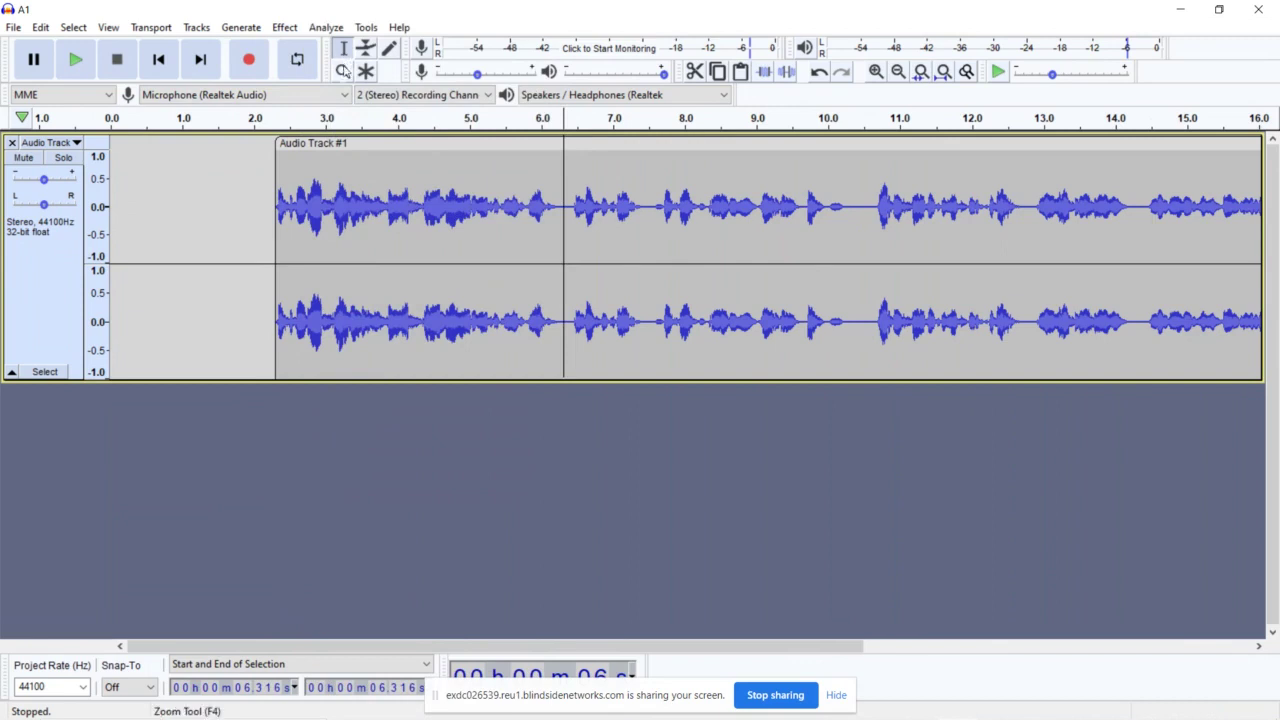
# Step: Try to apply the Amplify effect with no audio selected
pyautogui.click(287, 28)
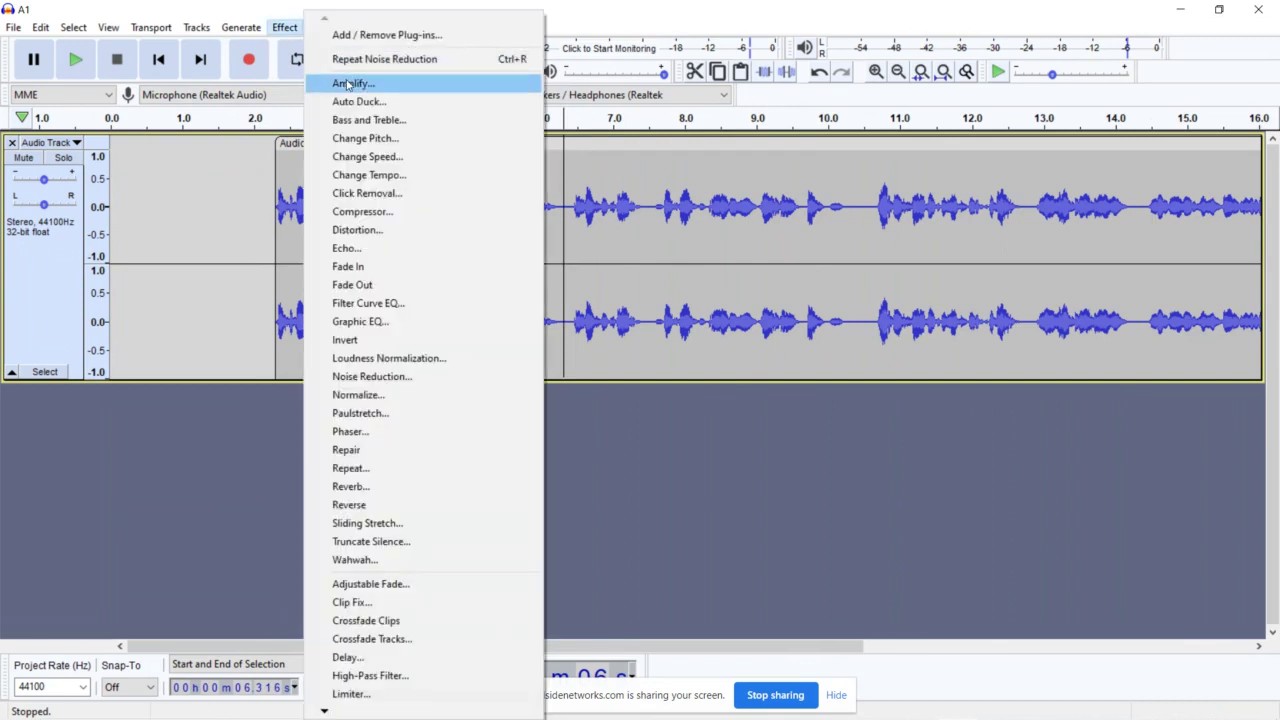
pyautogui.click(348, 84)
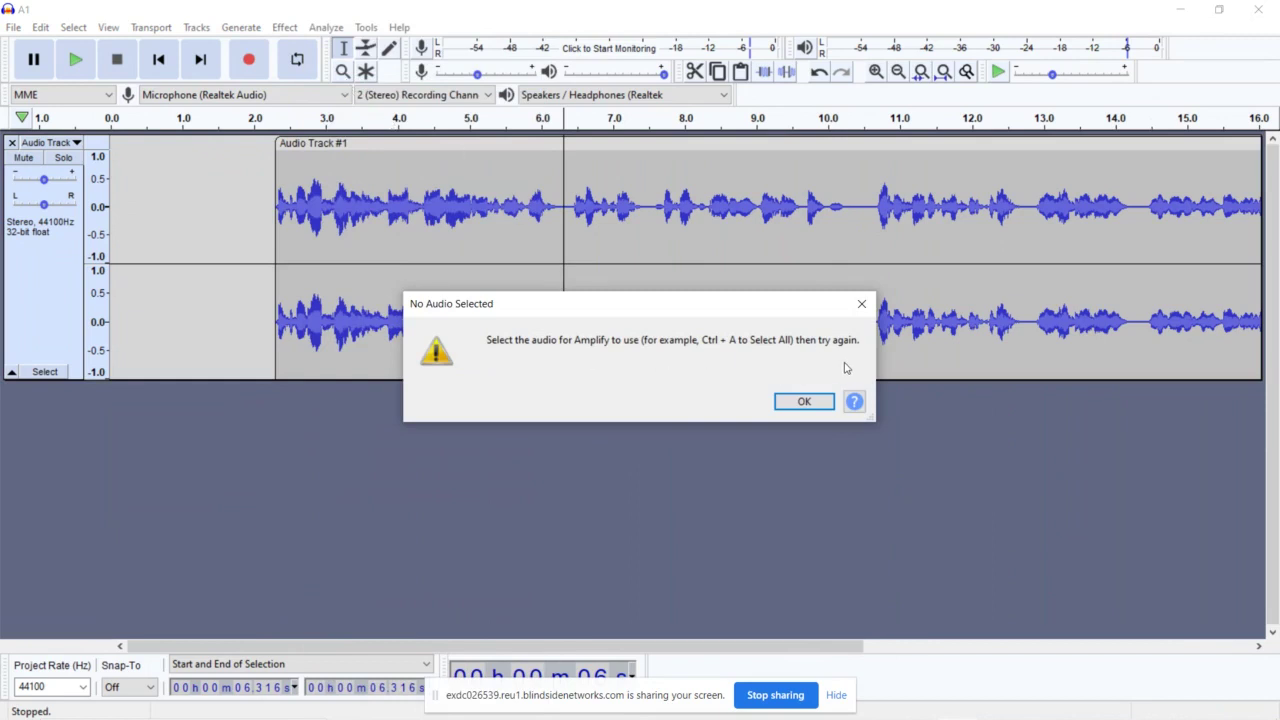
pyautogui.click(862, 306)
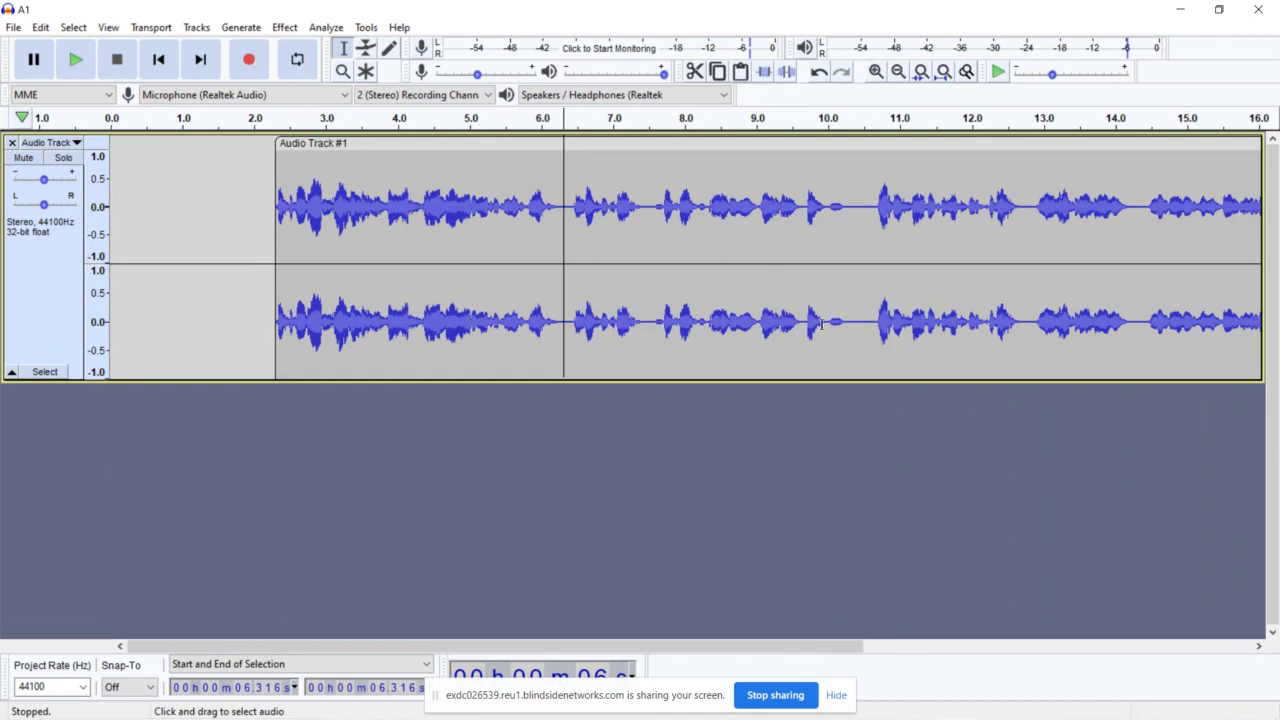
# Step: Play the faint sound between about 9.95 and 10.31 seconds twice to check what it is
pyautogui.moveTo(824, 323); pyautogui.dragTo(848, 325)
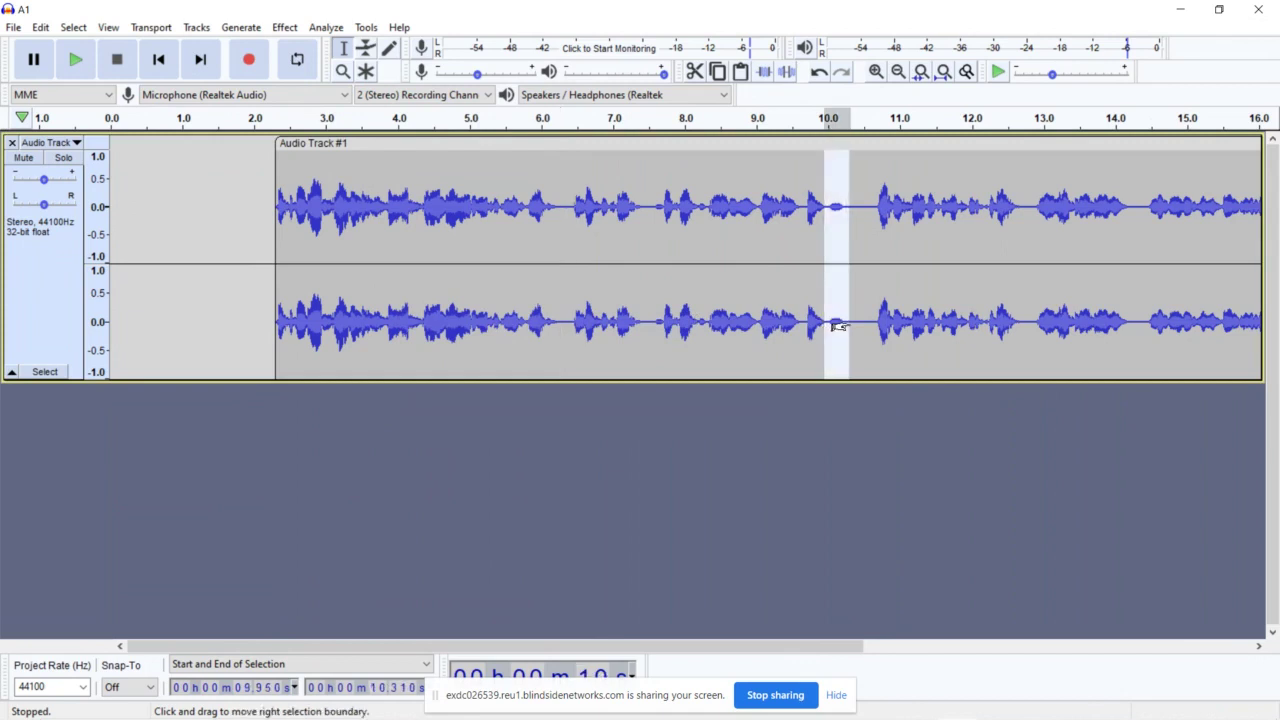
pyautogui.press('space')
pyautogui.press('space')
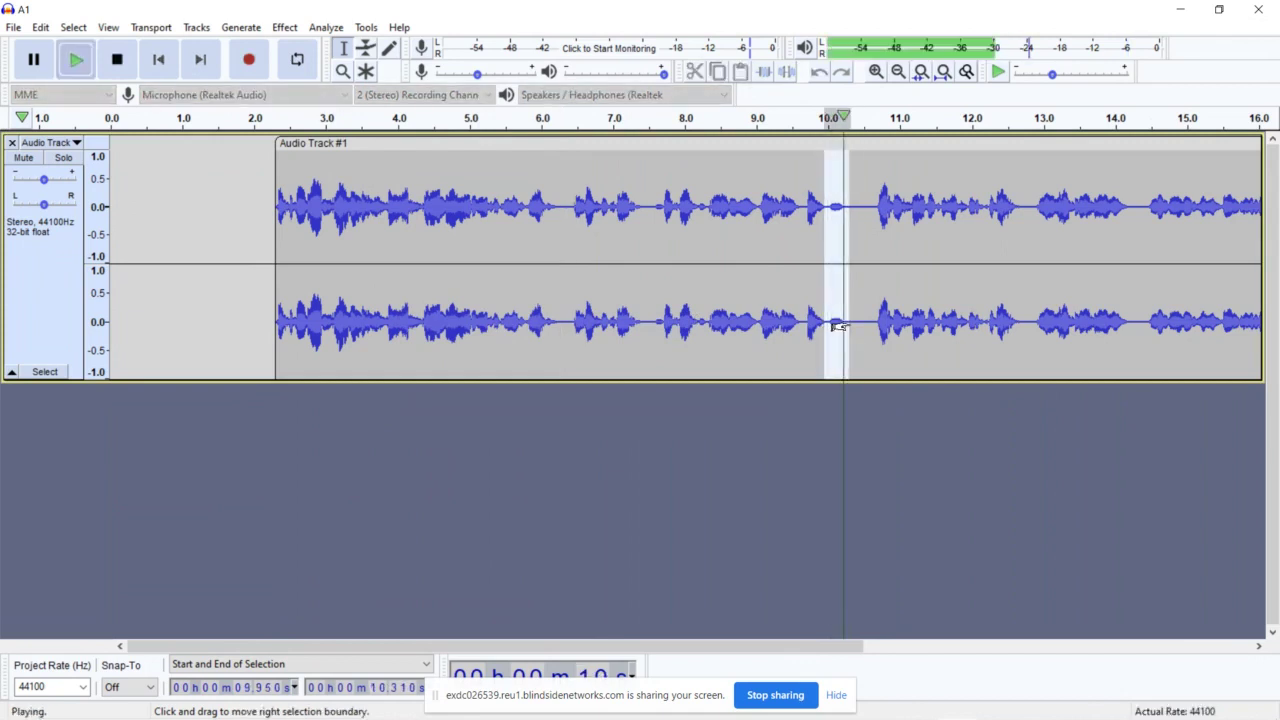
pyautogui.press('space')
pyautogui.press('space')
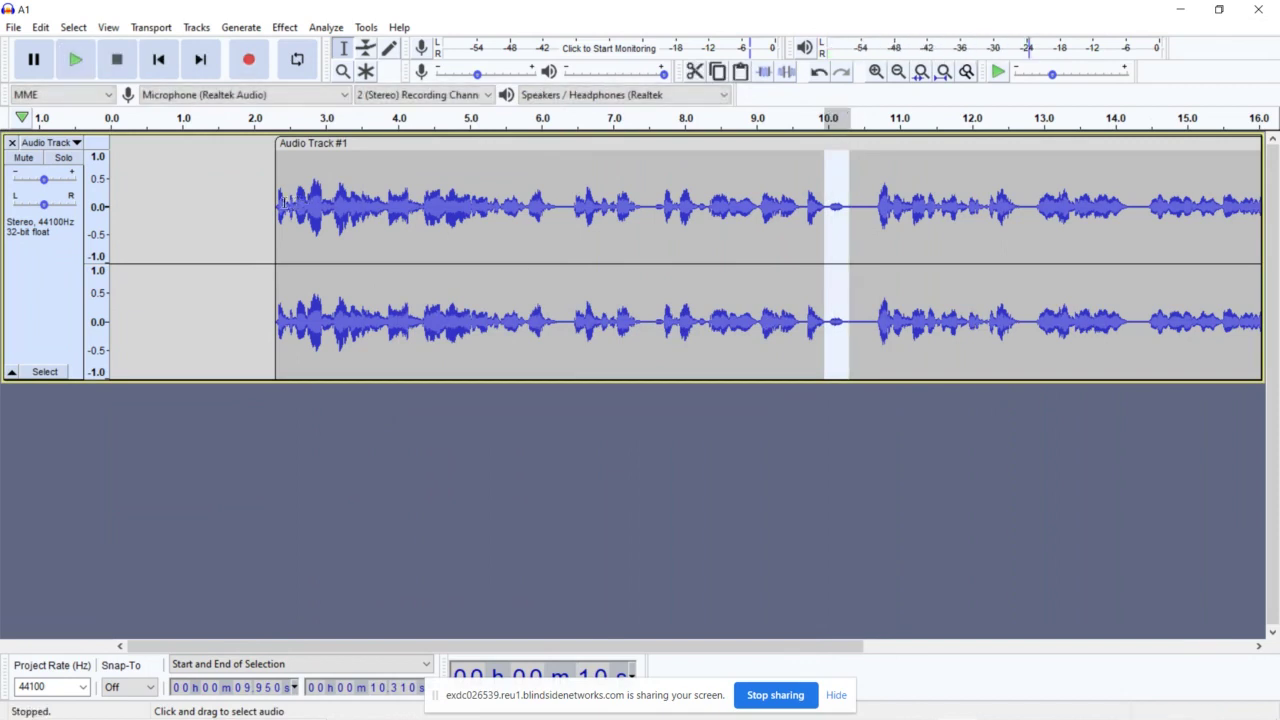
# Step: Play the track from about 2.74 seconds to hear where the voice gets quieter around the 5-second mark
pyautogui.click(284, 207)
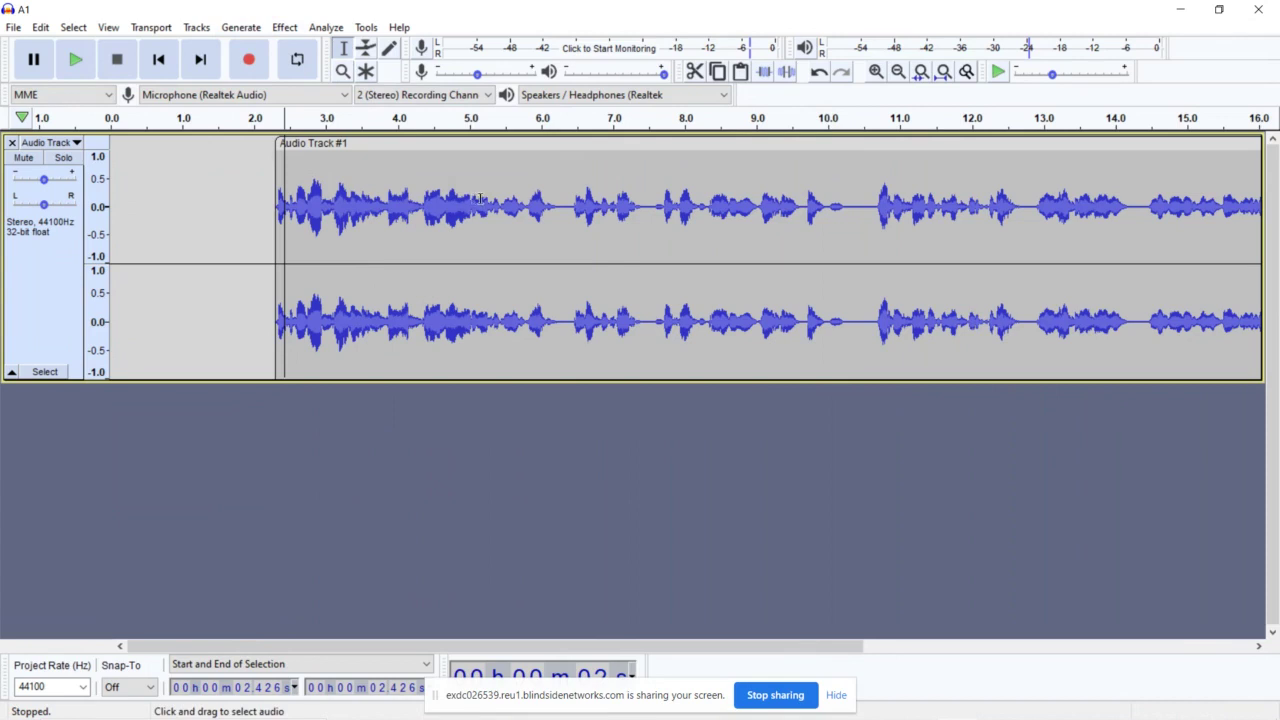
pyautogui.moveTo(474, 200); pyautogui.dragTo(488, 200)
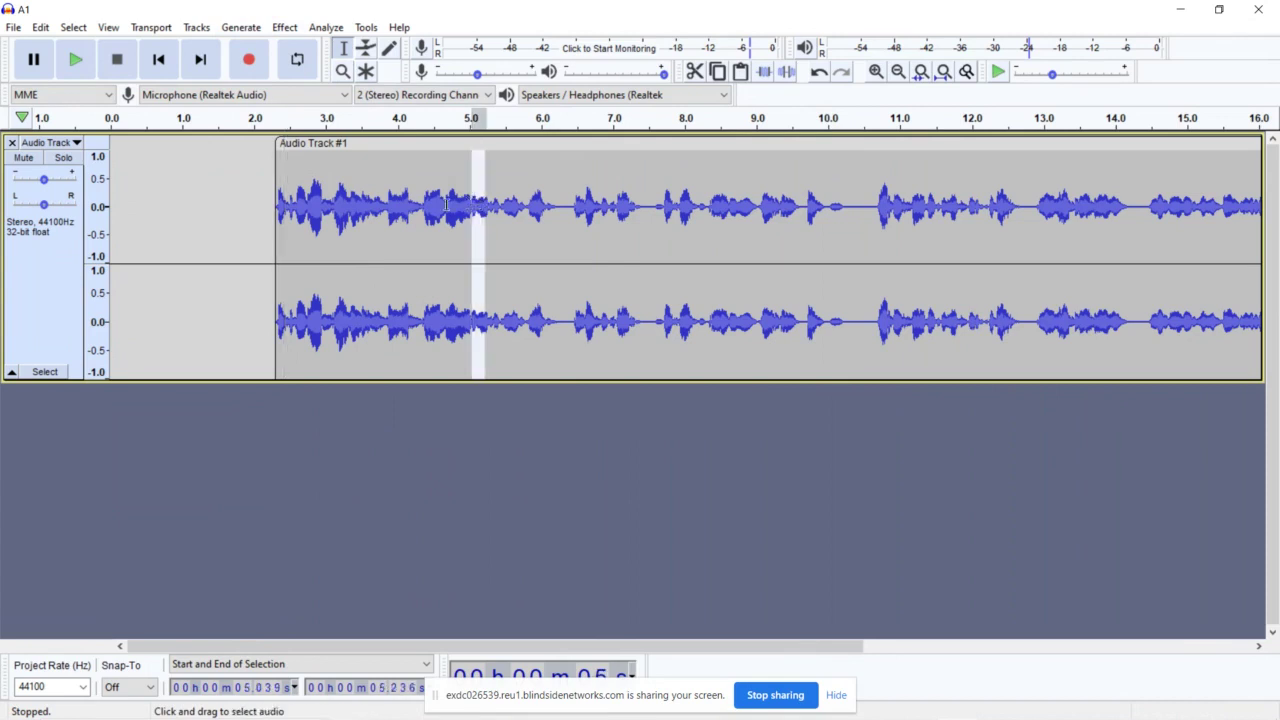
pyautogui.click(307, 219)
pyautogui.press('space')
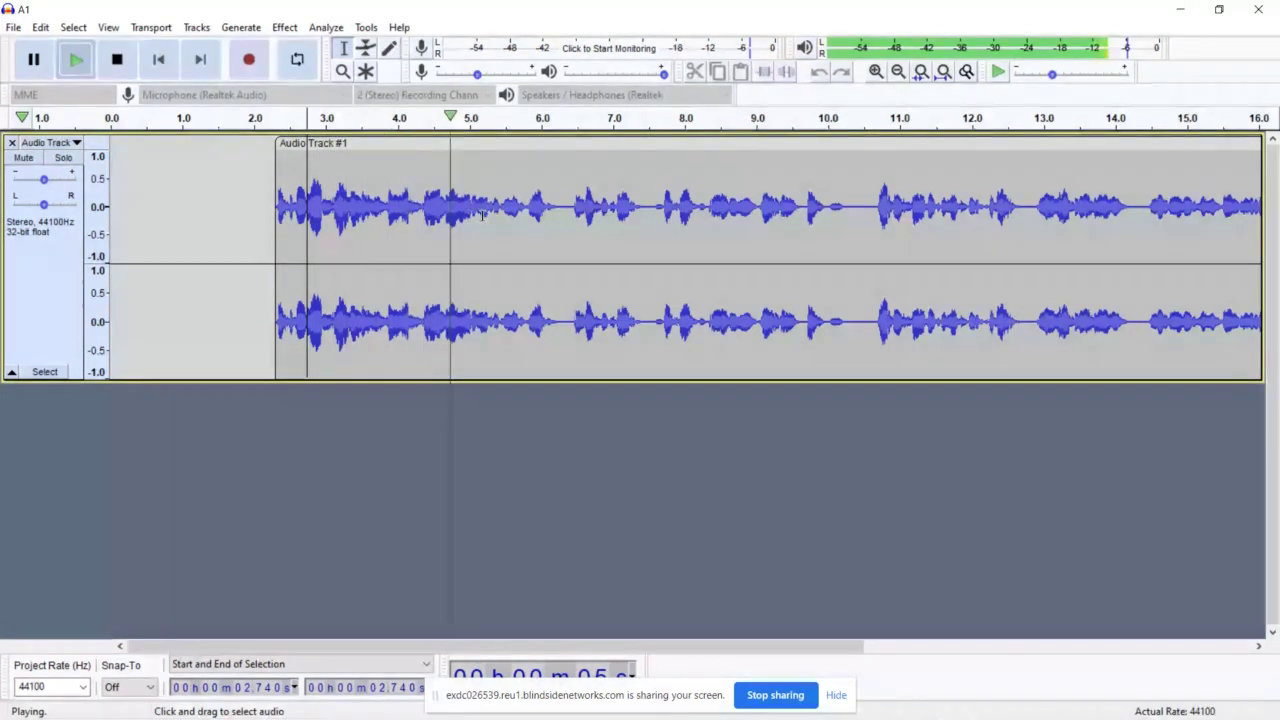
pyautogui.press('space')
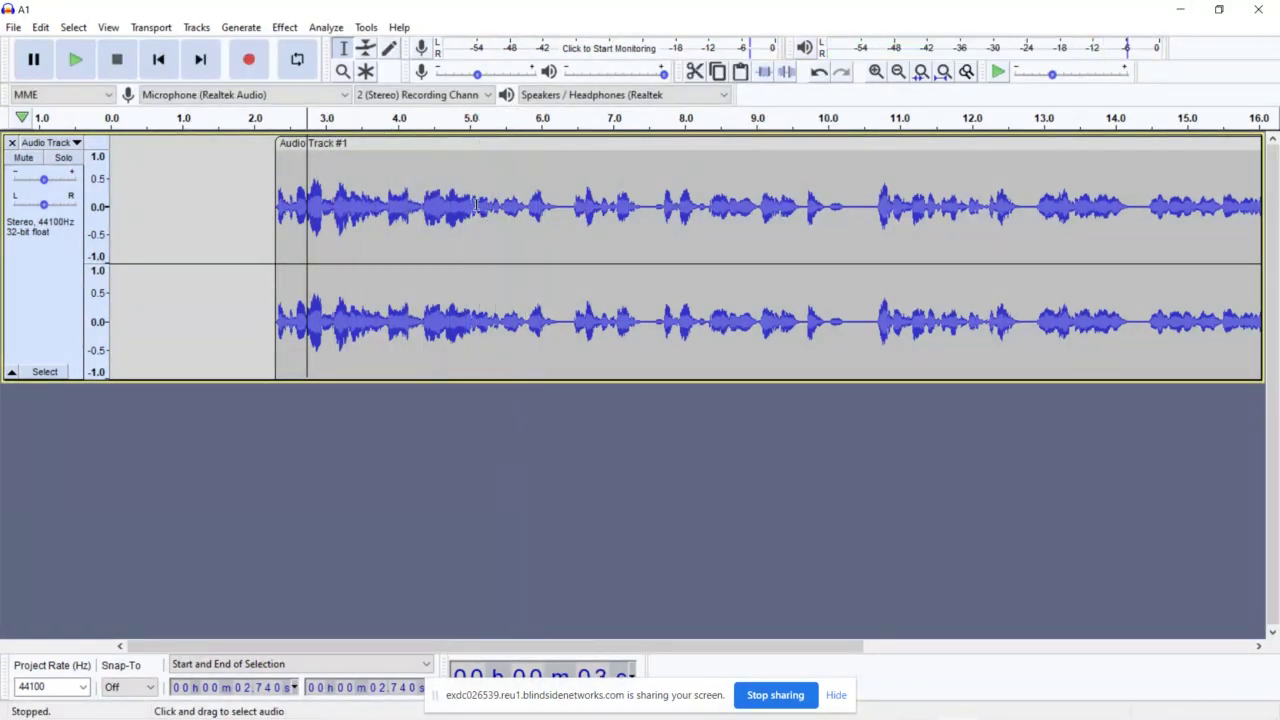
# Step: Amplify the quiet passage from about 5.02 to 5.82 seconds by 12 dB with clipping disallowed
pyautogui.moveTo(468, 207); pyautogui.dragTo(526, 214)
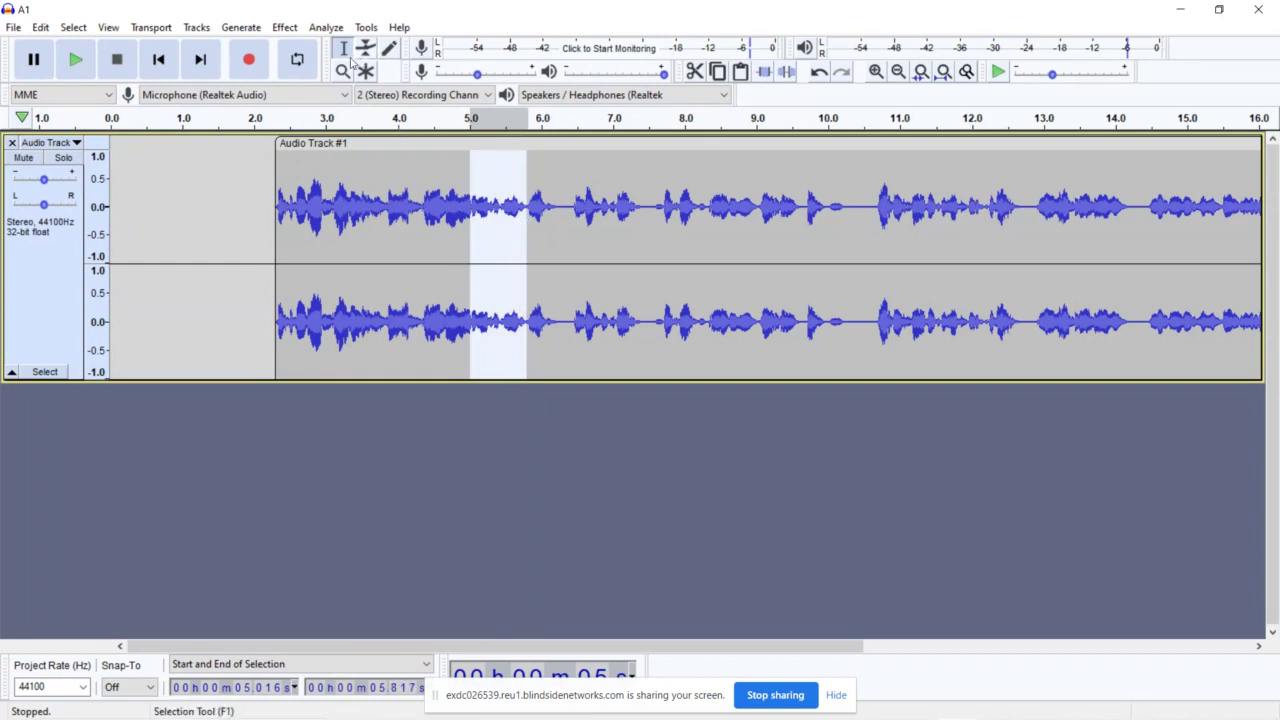
pyautogui.click(299, 32)
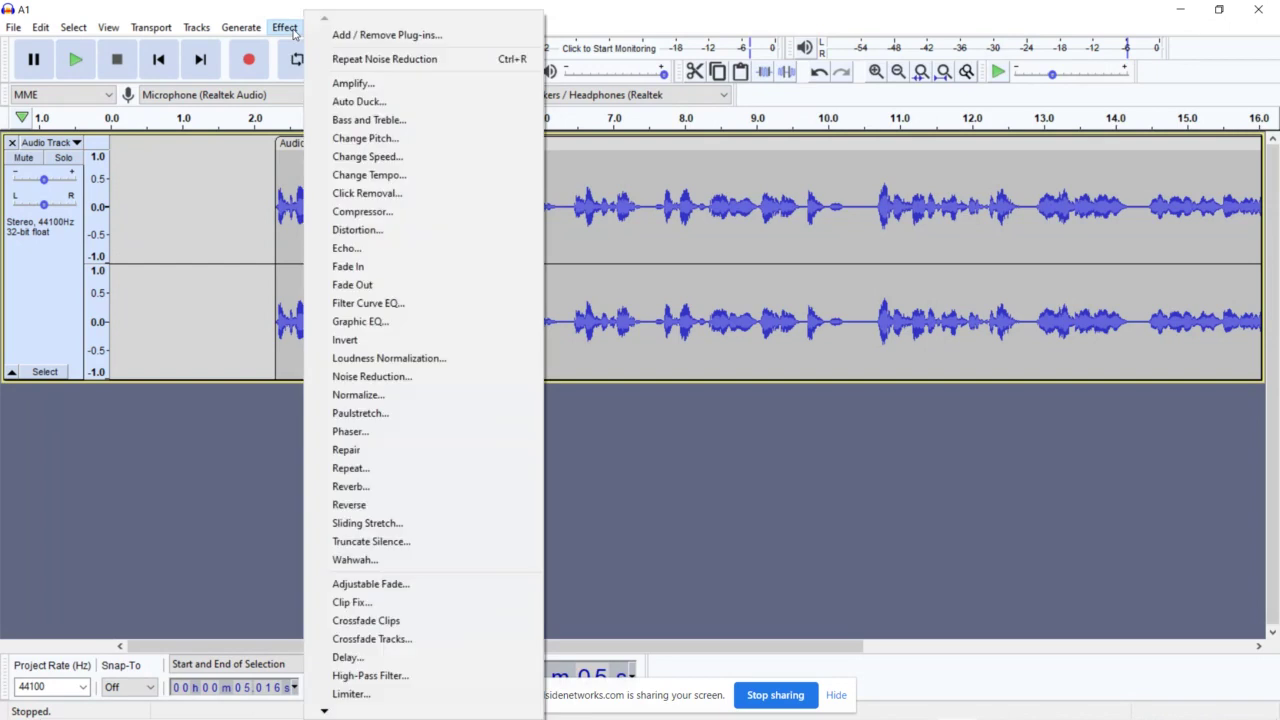
pyautogui.click(334, 84)
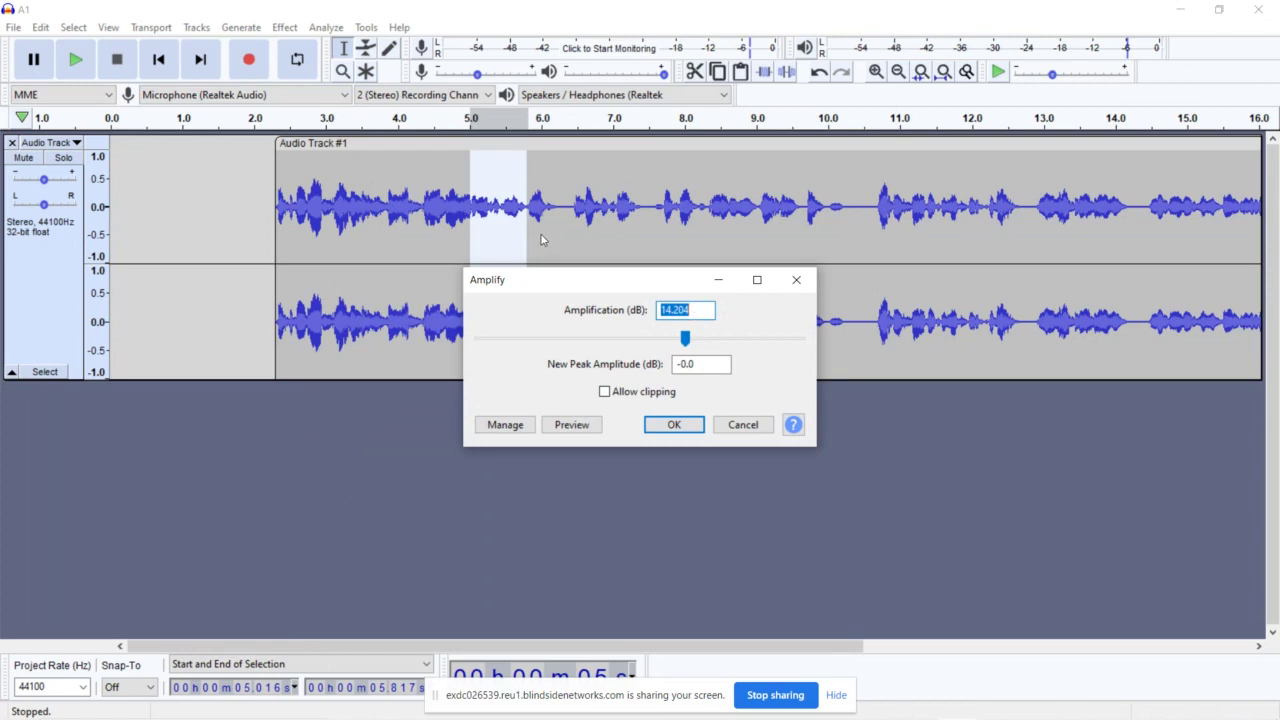
pyautogui.click(686, 340)
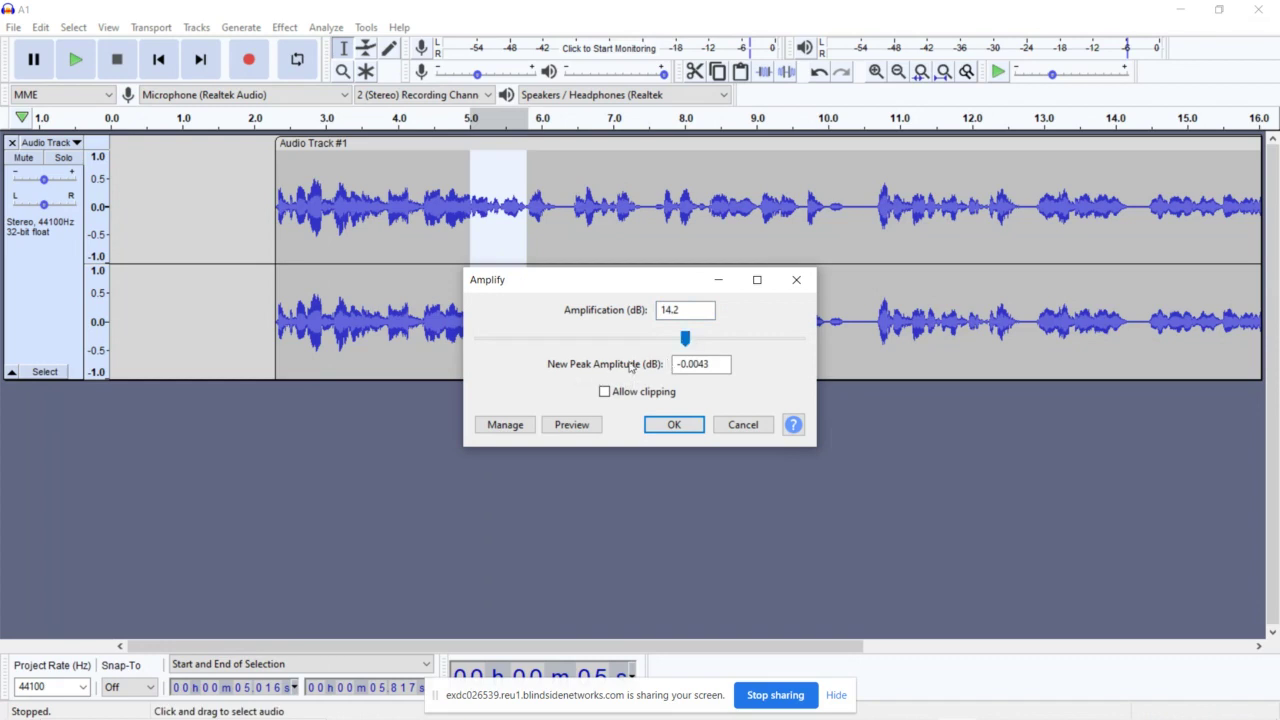
pyautogui.click(687, 342)
pyautogui.moveTo(685, 342); pyautogui.dragTo(678, 341)
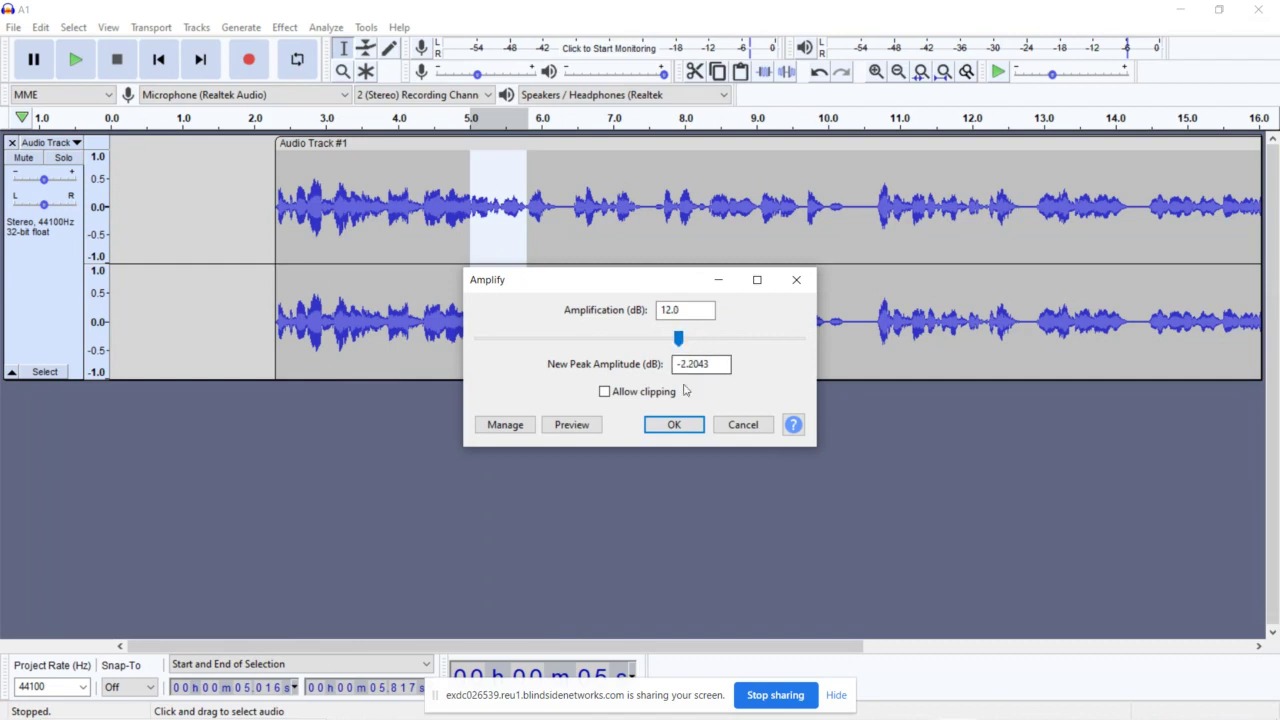
pyautogui.click(675, 426)
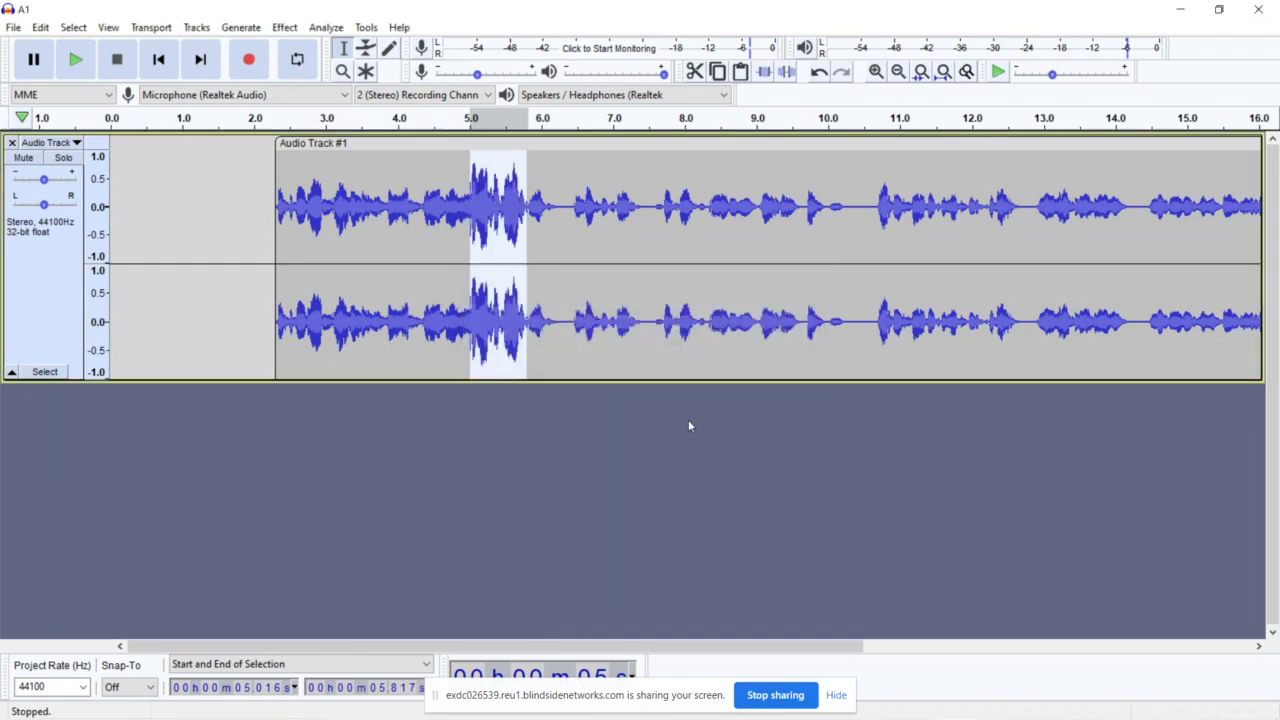
# Step: Play the amplified passage to check its loudness and undo the amplification
pyautogui.press('space')
pyautogui.press('space')
pyautogui.hotkey('ctrl', 'l')
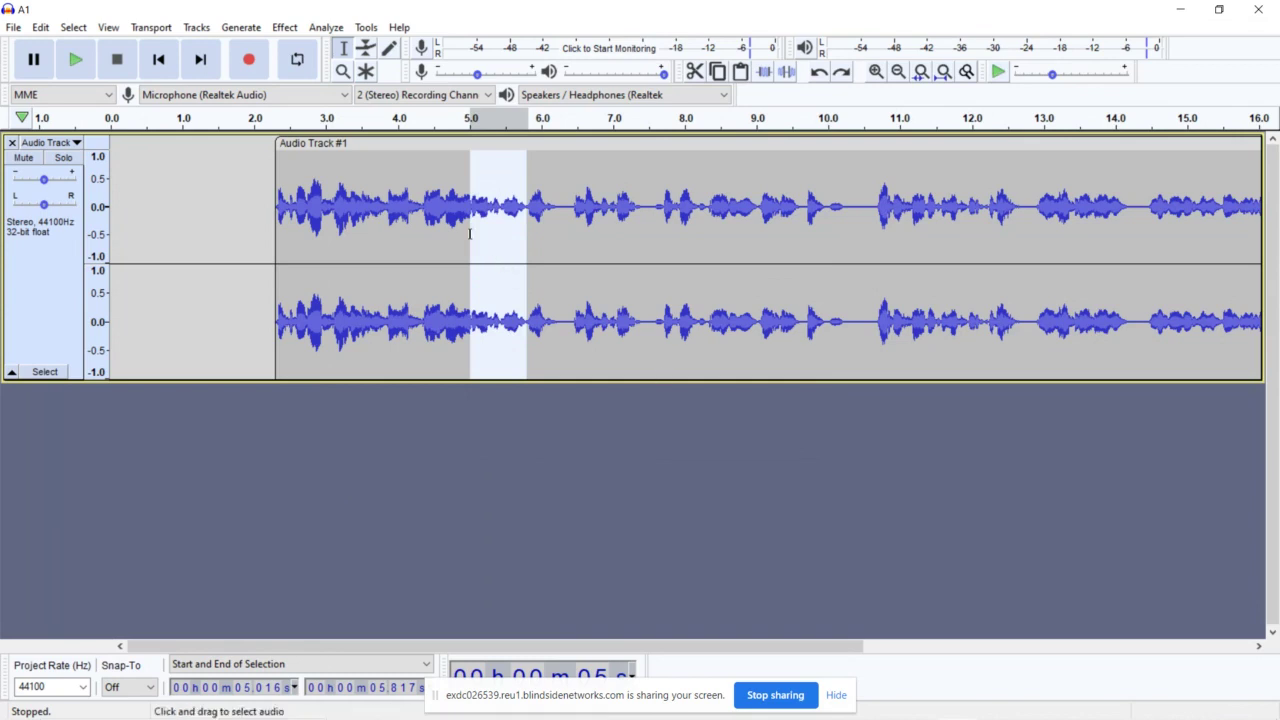
# Step: Examine which effects can be applied to a selected passage and to the whole voice clip
pyautogui.click(285, 27)
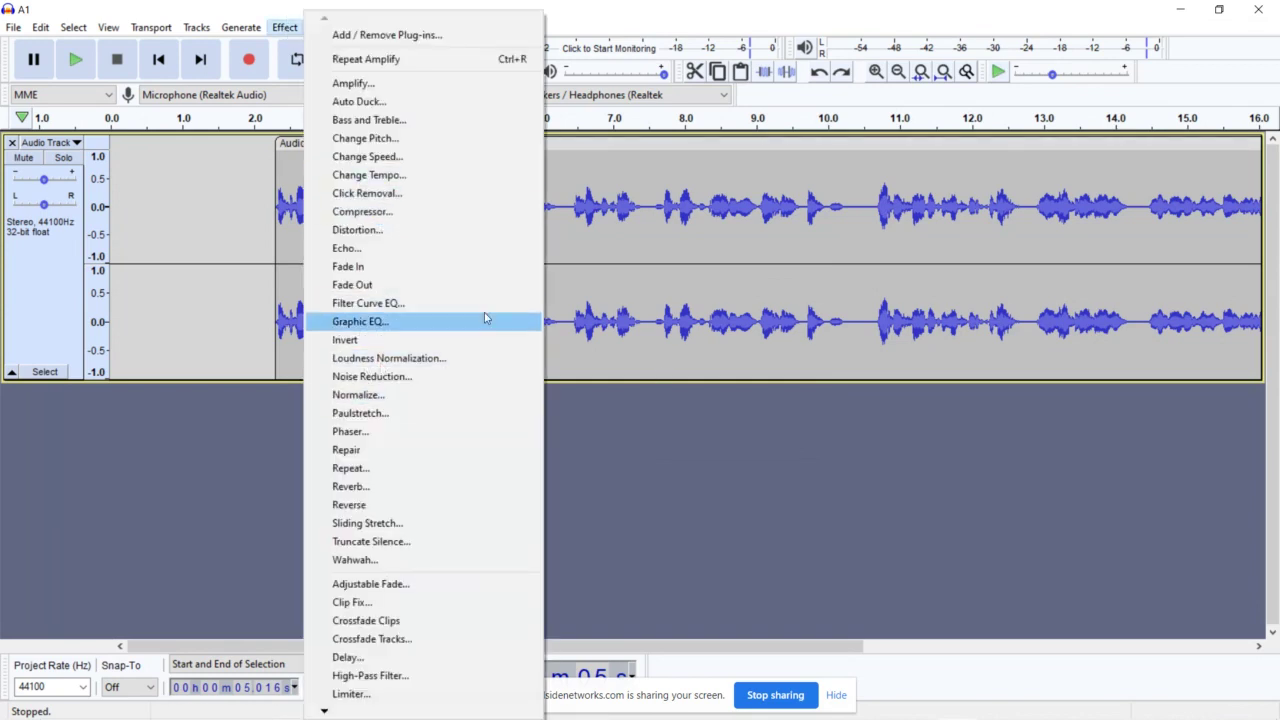
pyautogui.click(593, 279)
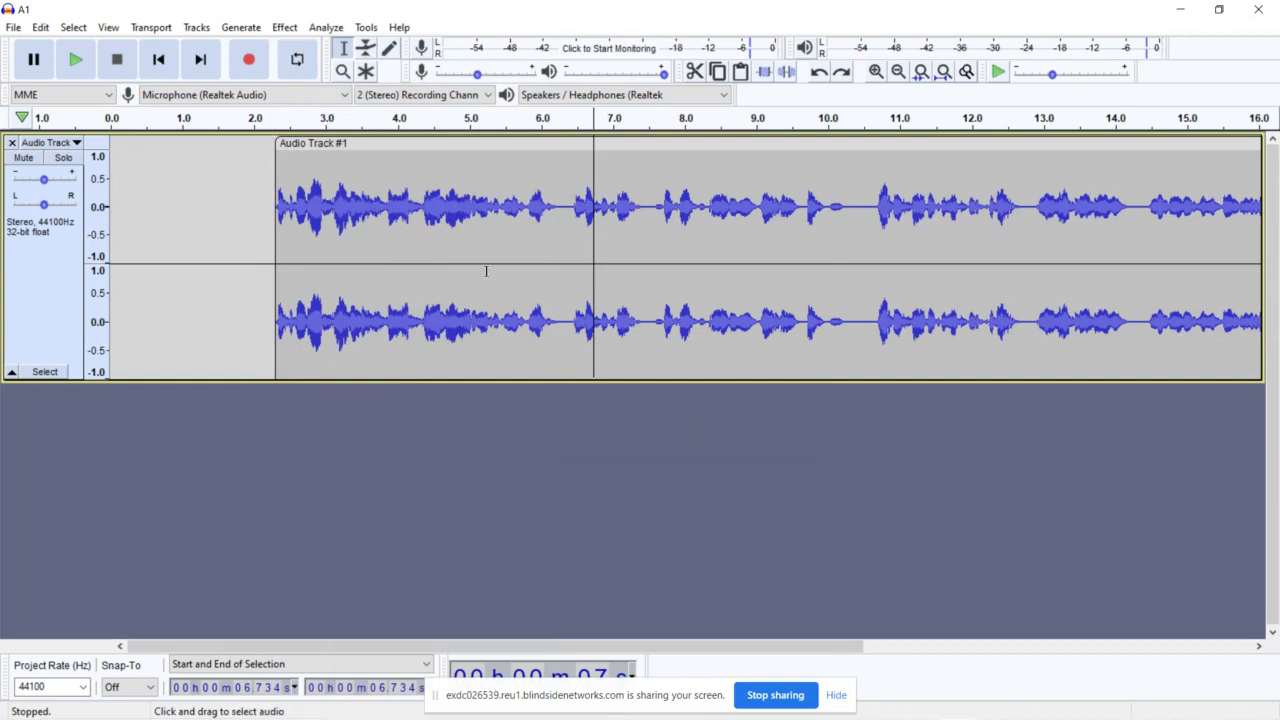
pyautogui.click(419, 248)
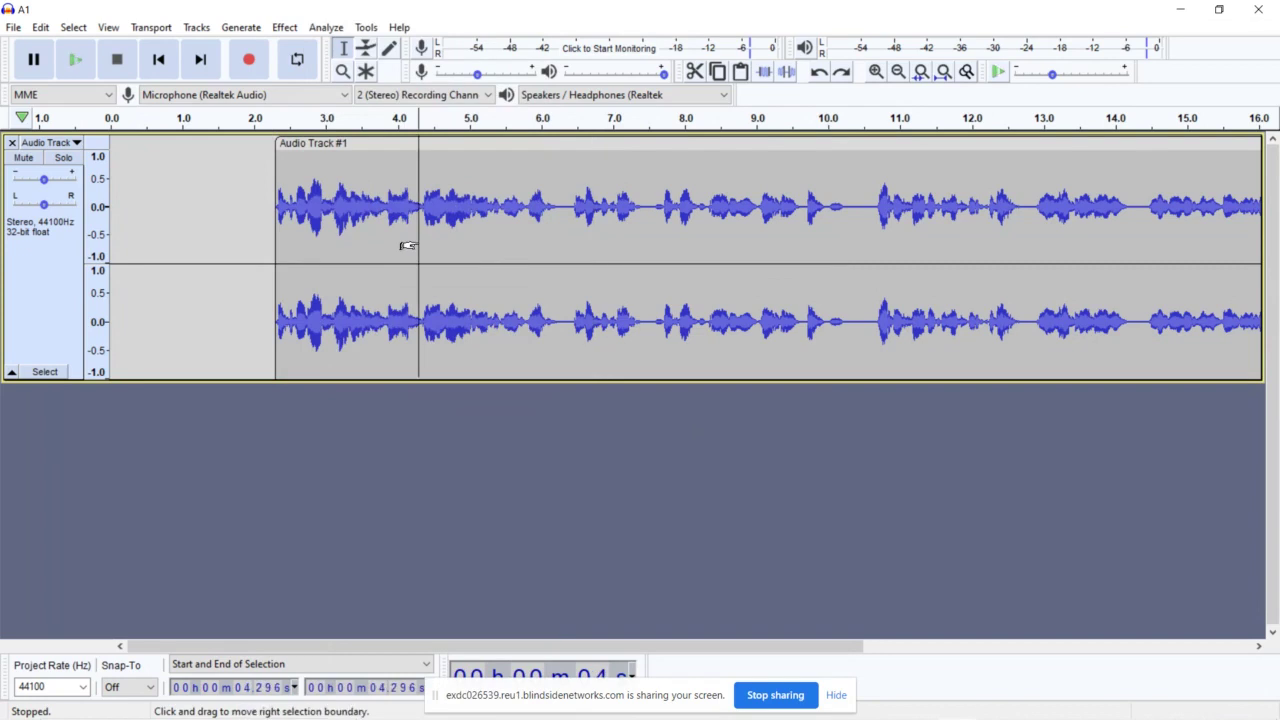
pyautogui.doubleClick(418, 241)
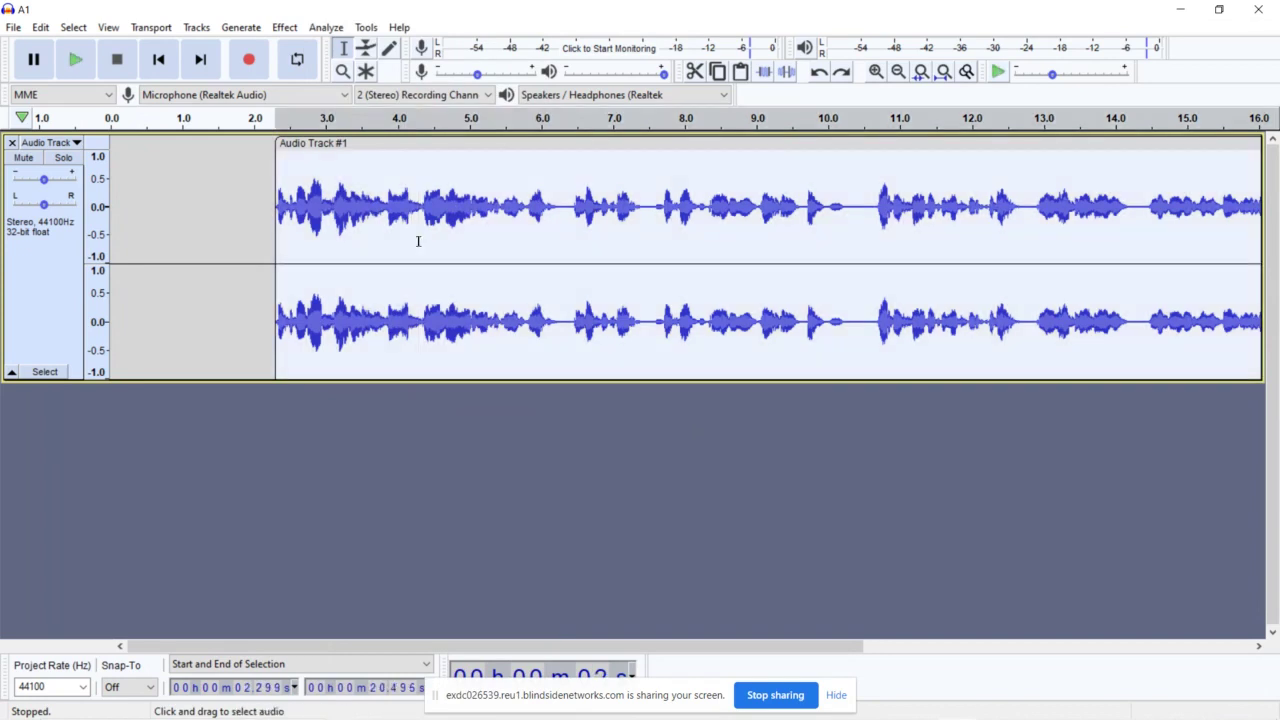
pyautogui.click(285, 28)
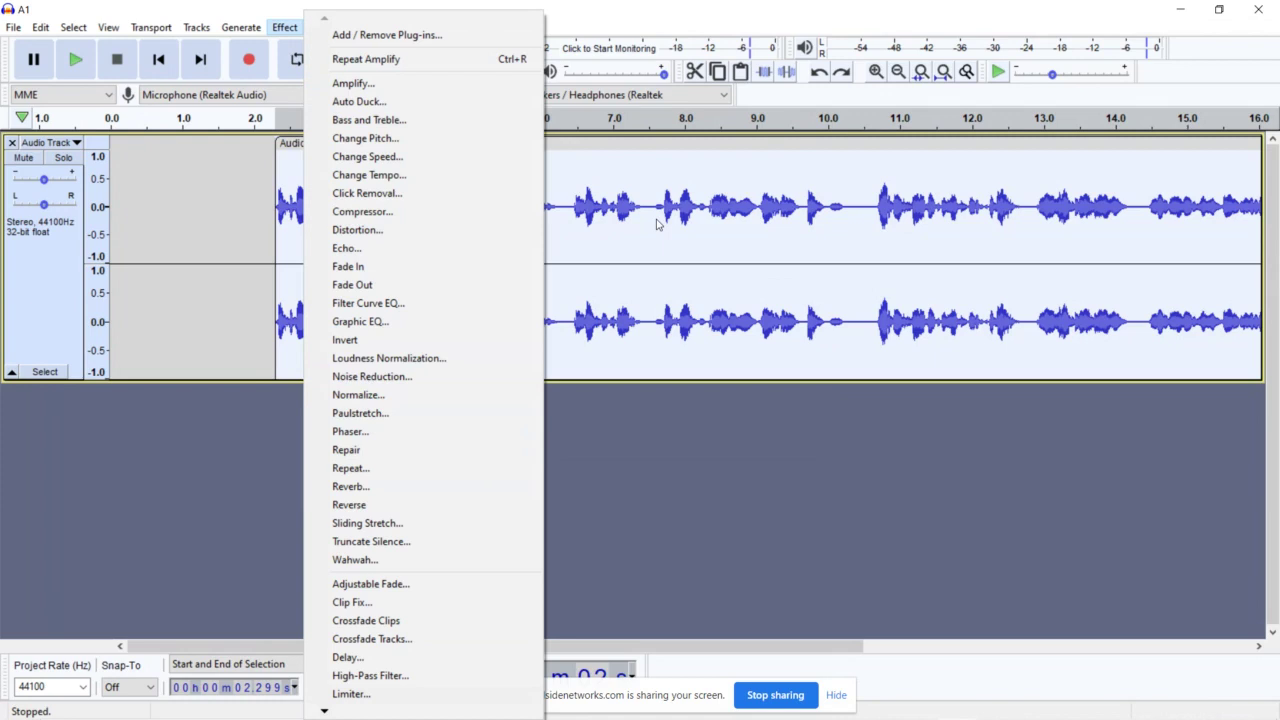
pyautogui.click(620, 440)
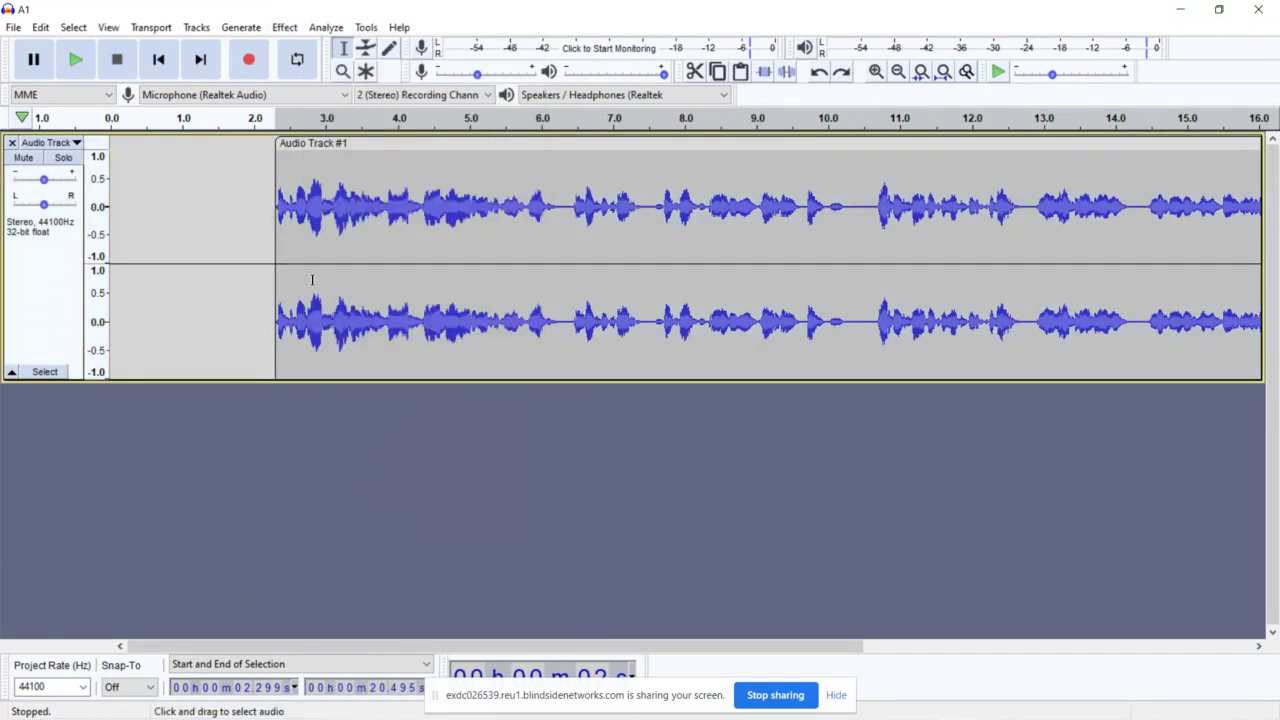
pyautogui.click(270, 227)
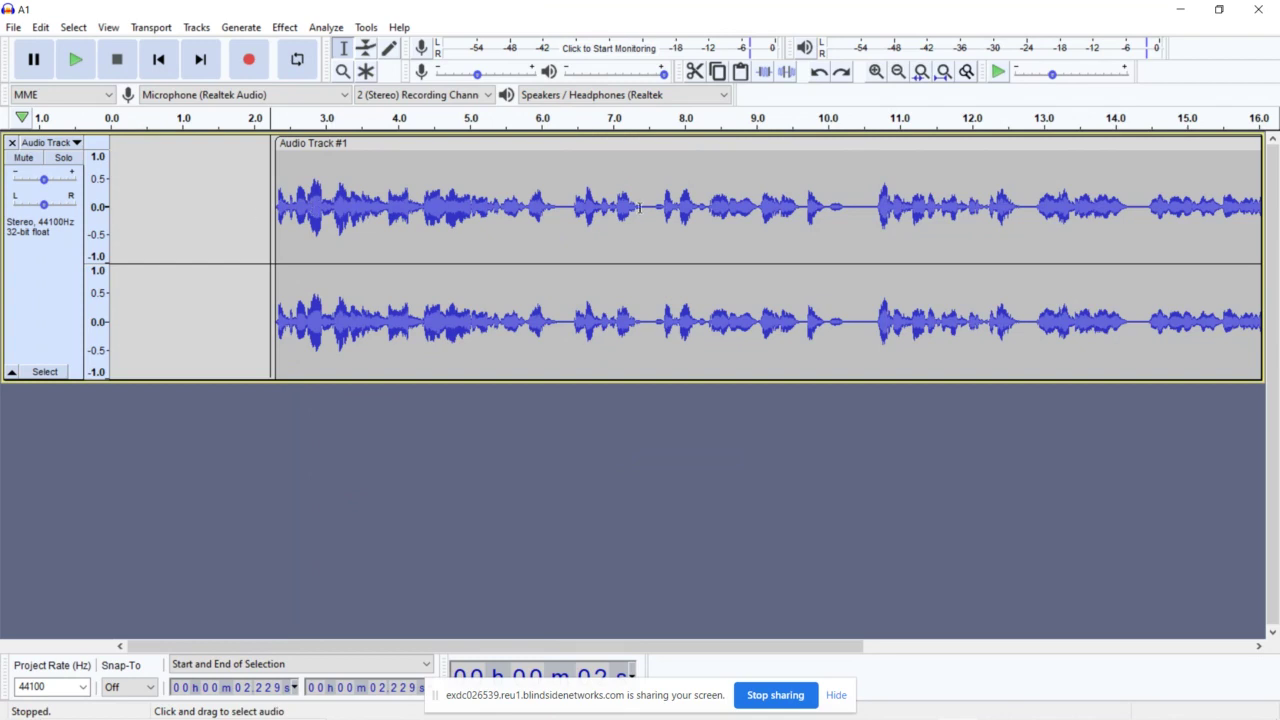
pyautogui.click(774, 250)
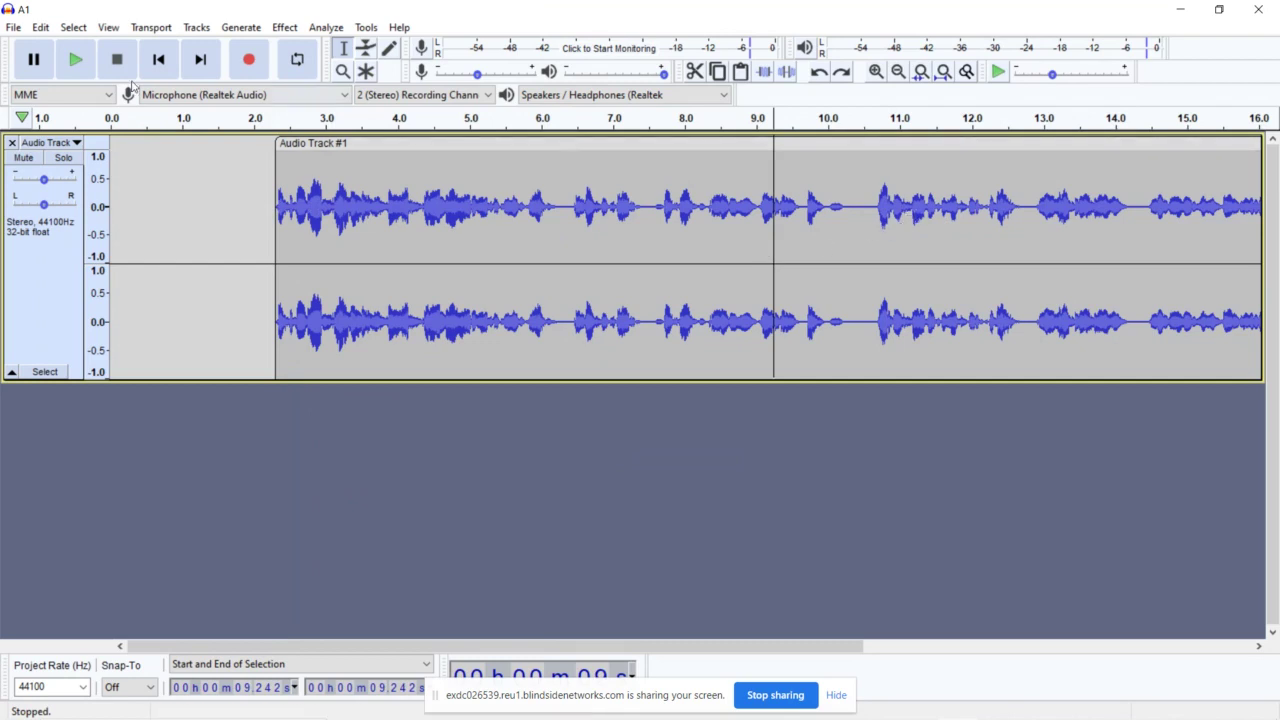
# Step: Export the audio as an MP3 file named A-final to the Desktop
pyautogui.click(14, 28)
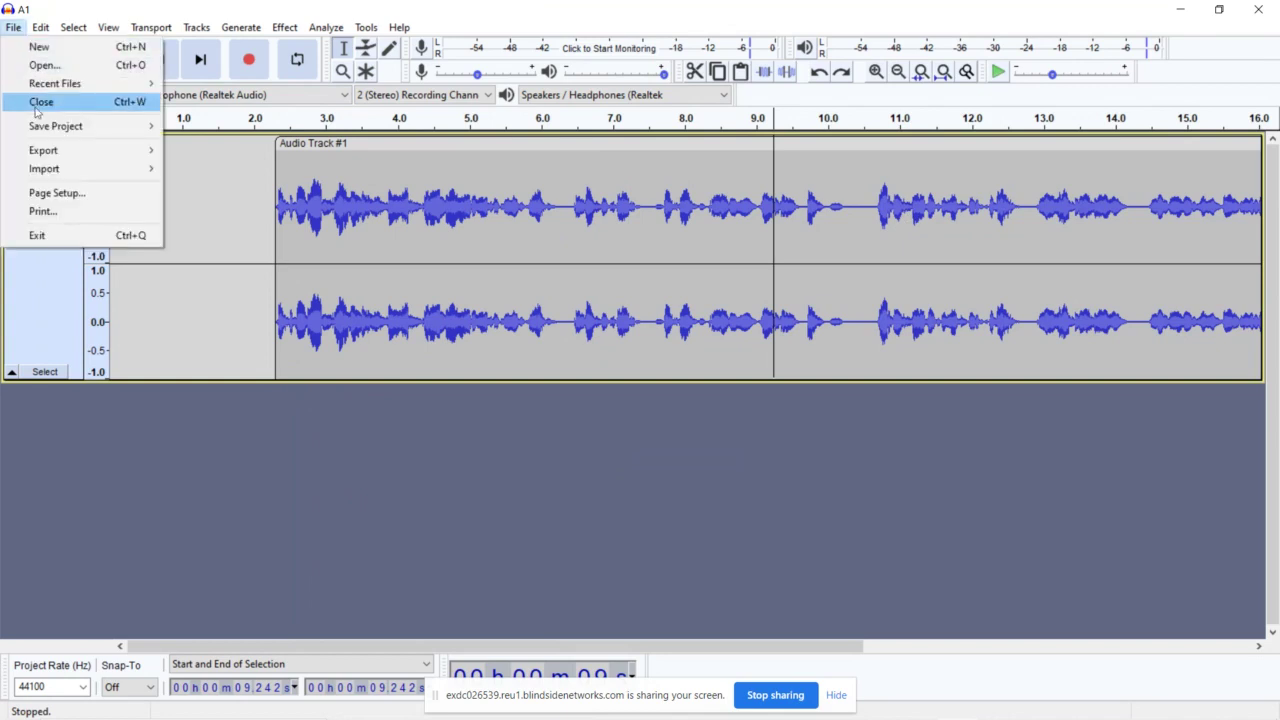
pyautogui.moveTo(43, 151)
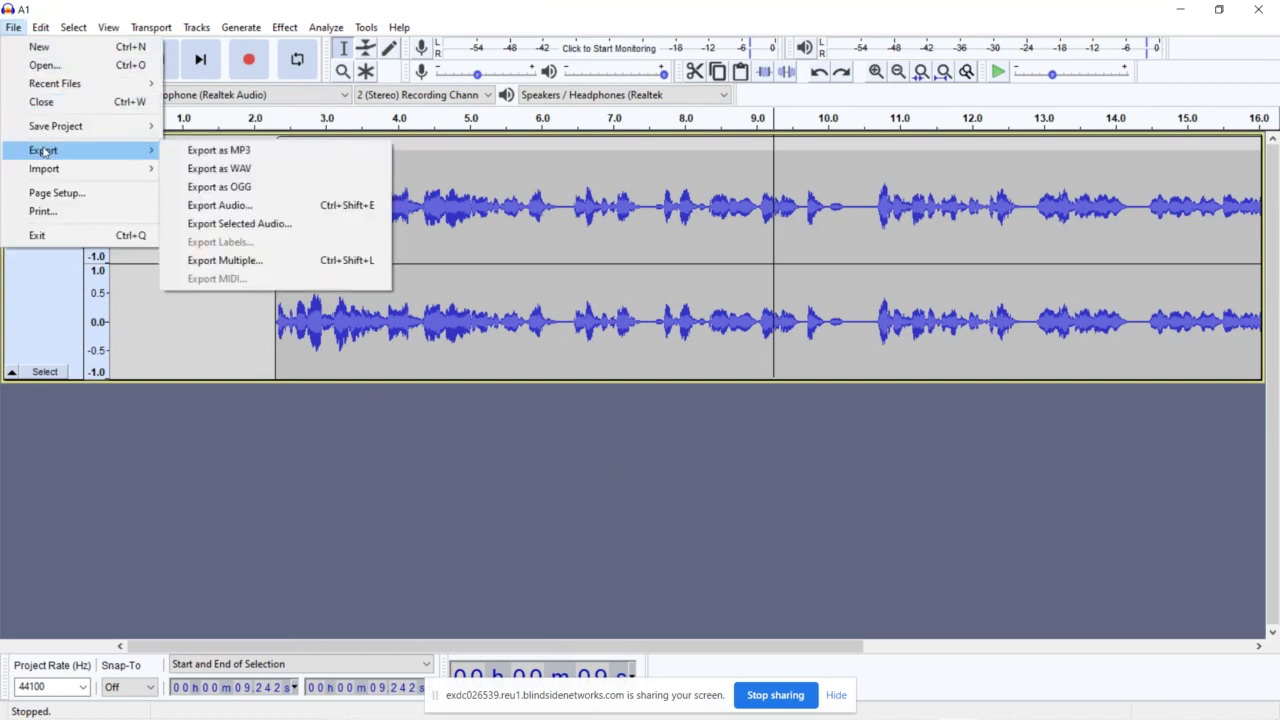
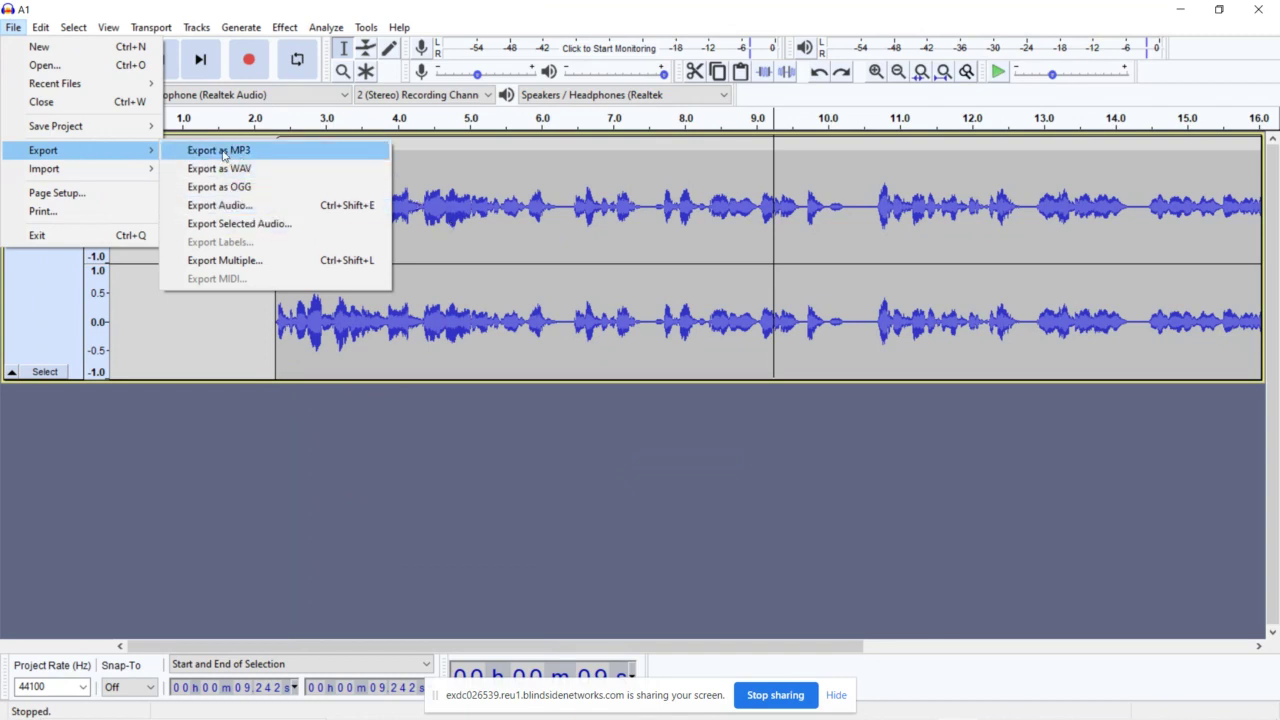
pyautogui.click(222, 152)
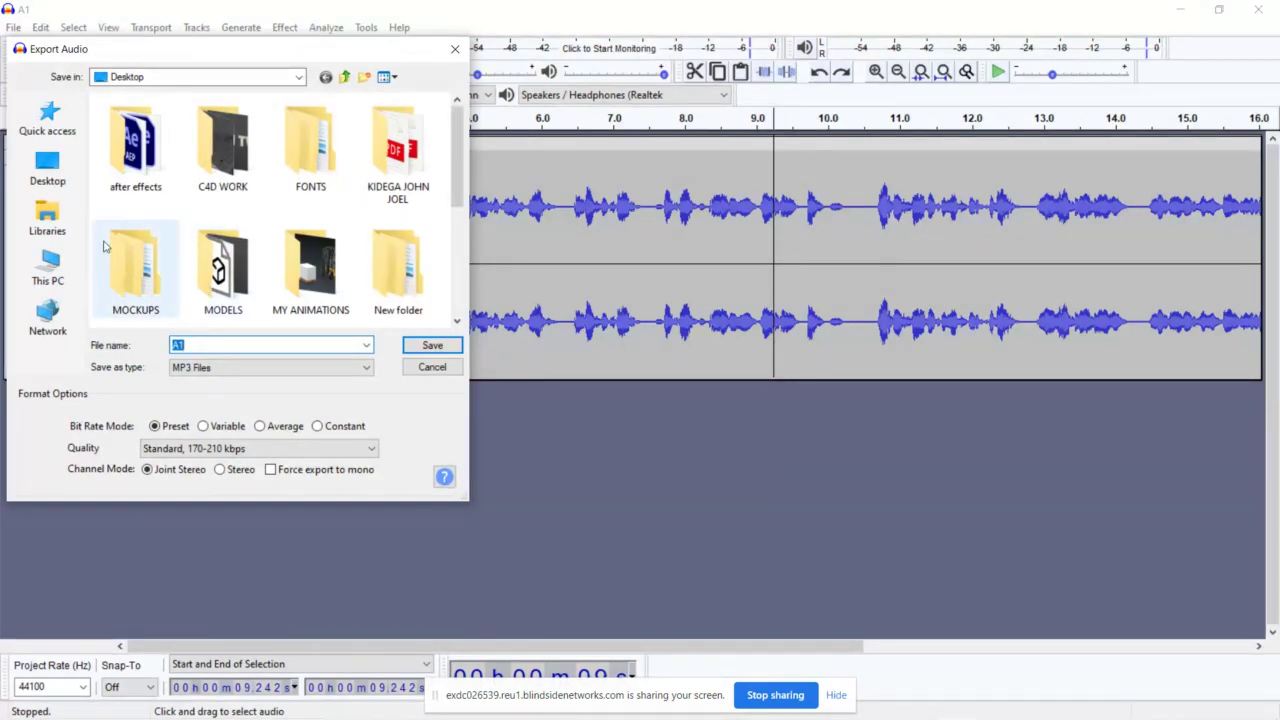
pyautogui.click(46, 268)
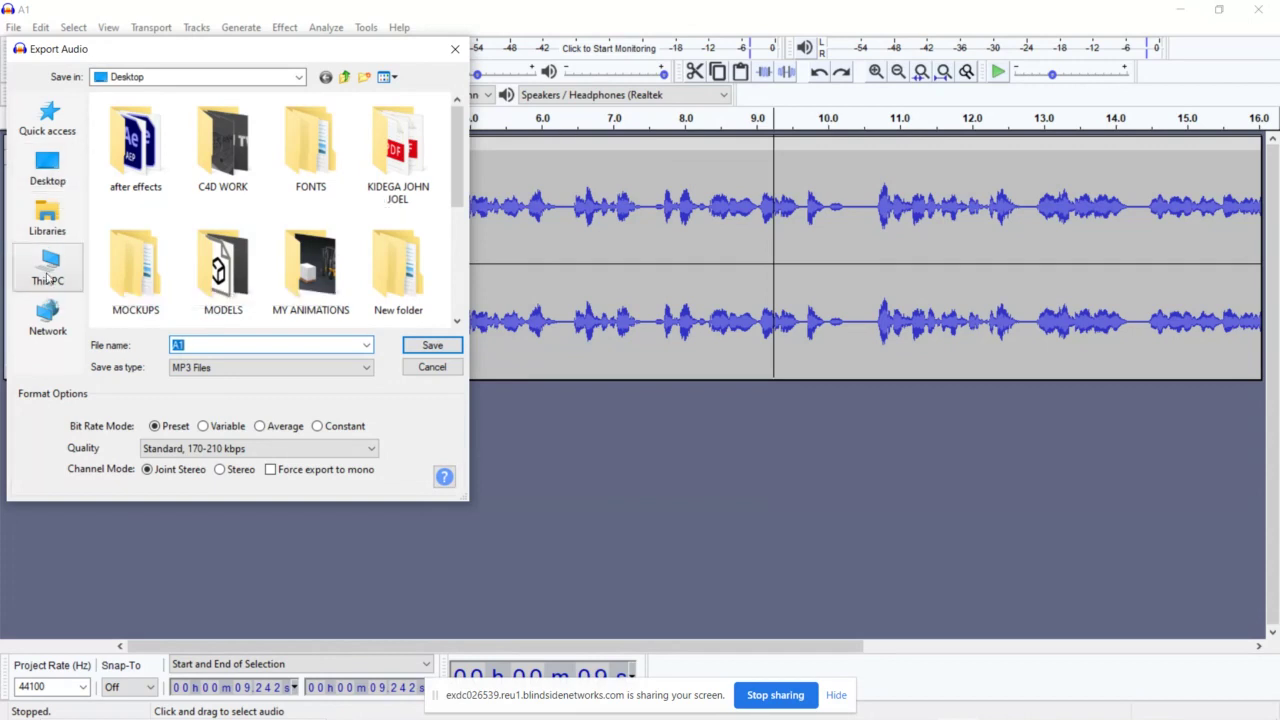
pyautogui.click(50, 172)
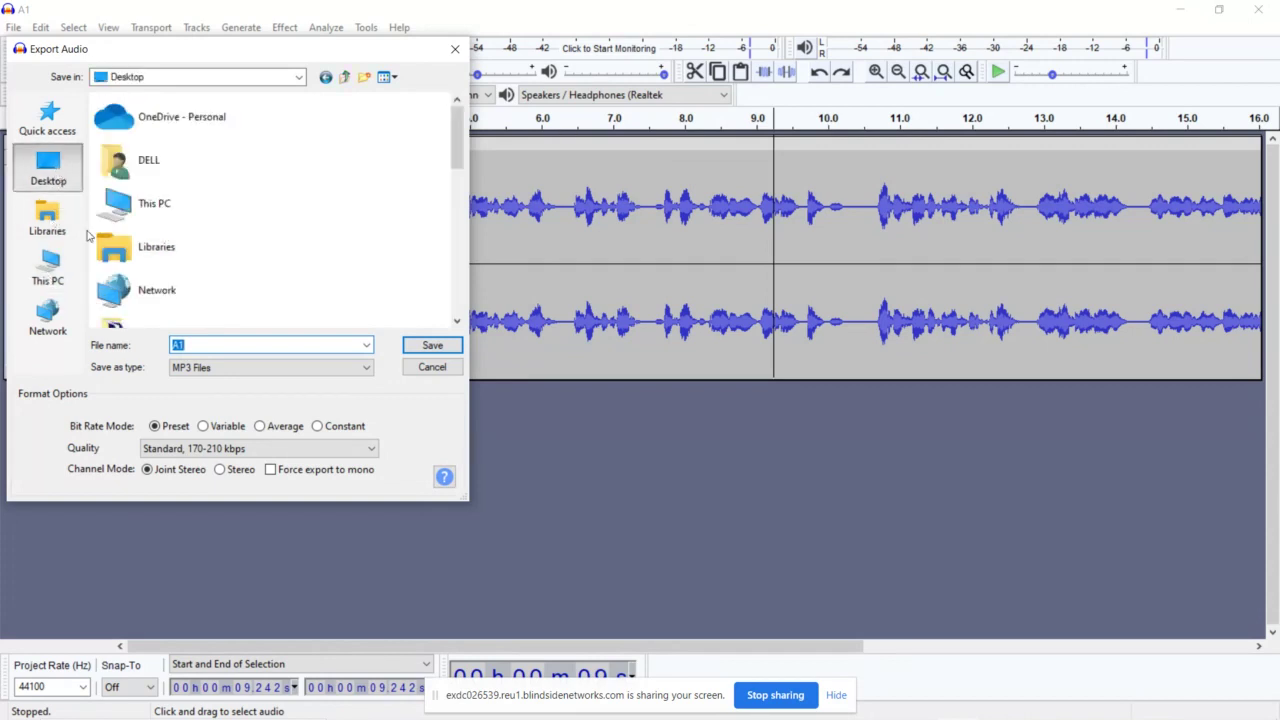
pyautogui.click(191, 345)
pyautogui.press('BackSpace')
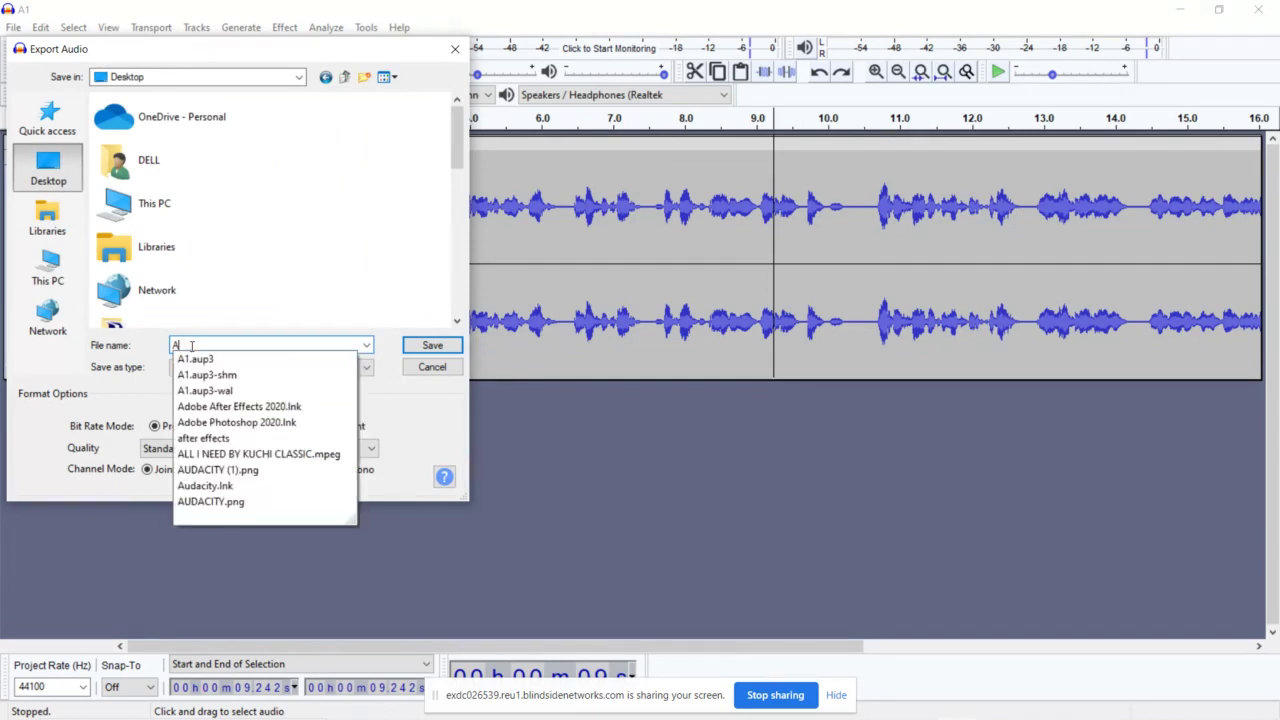
pyautogui.write('-final')
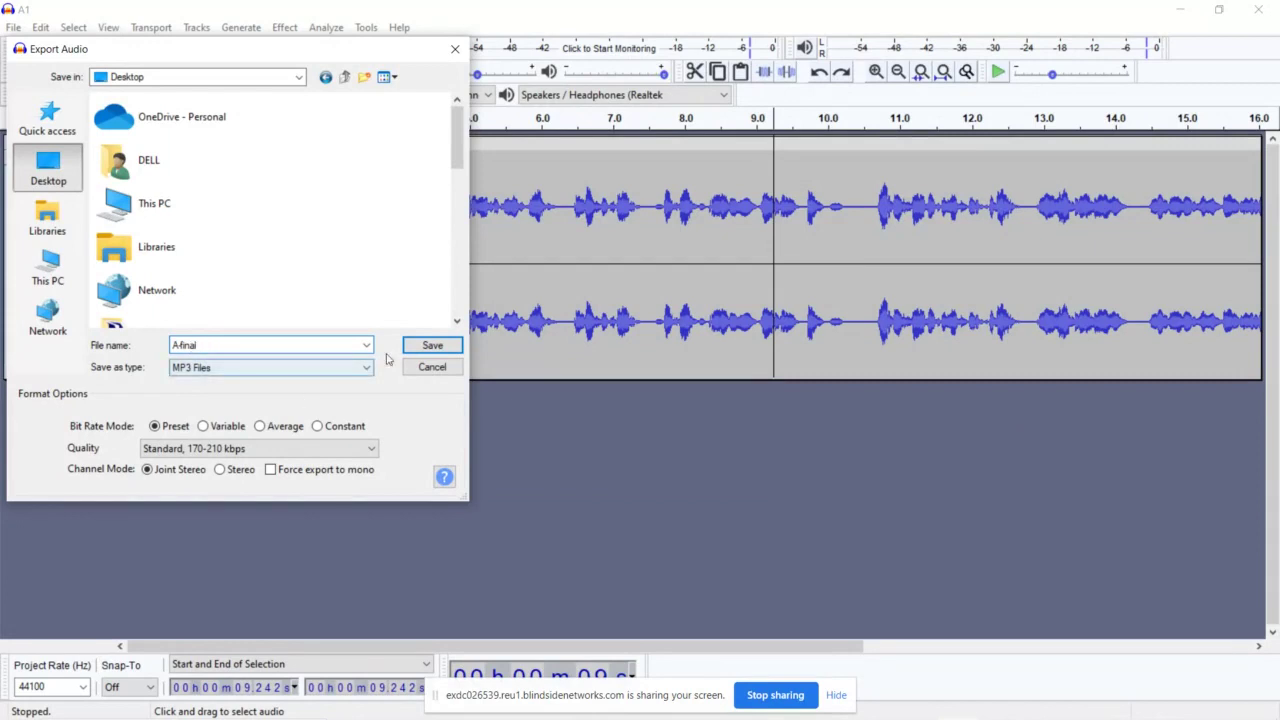
pyautogui.click(431, 345)
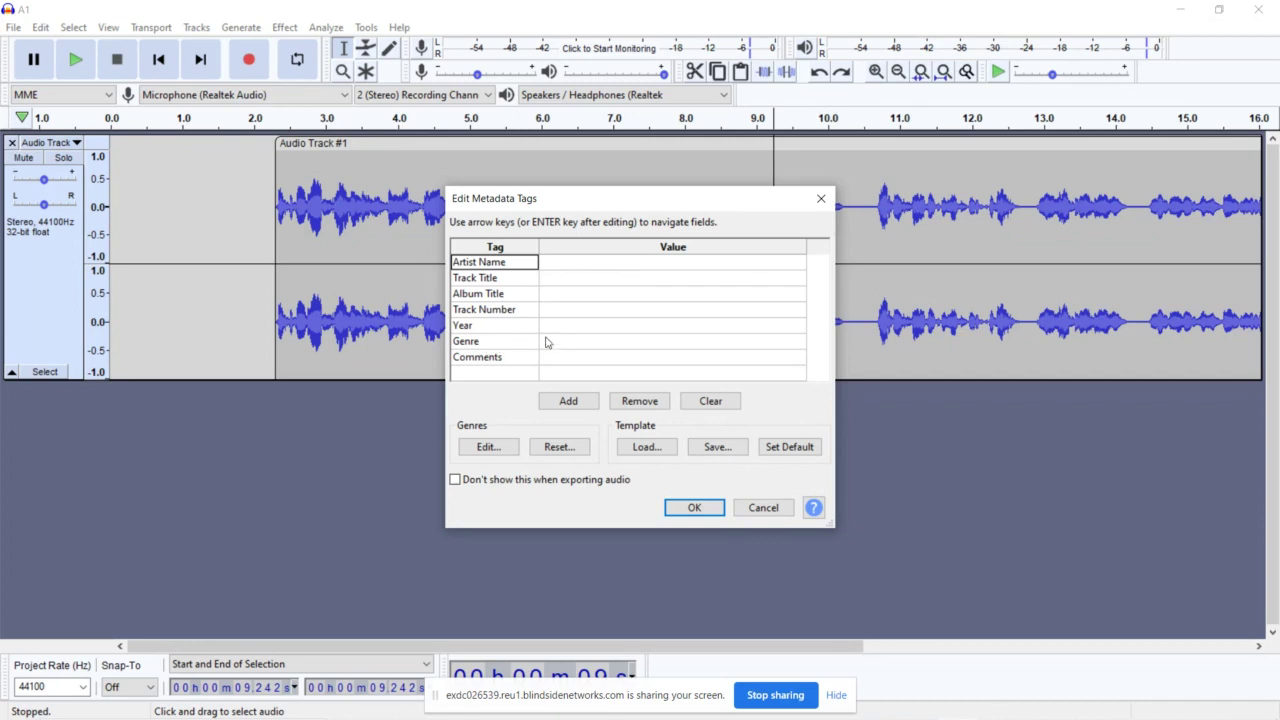
# Step: Set the artist name tag to KECTIL UG and the track title tag to Audacity lesson
pyautogui.click(590, 264)
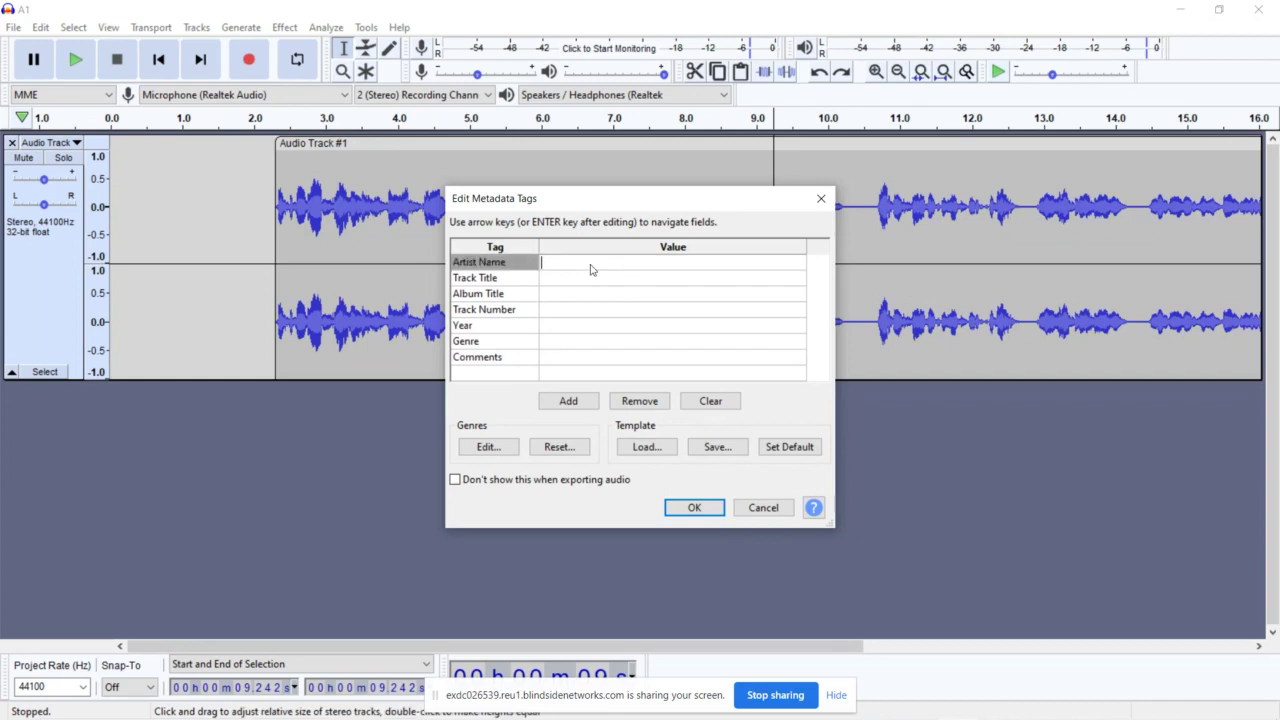
pyautogui.write('KECTIL UG')
pyautogui.click(573, 281)
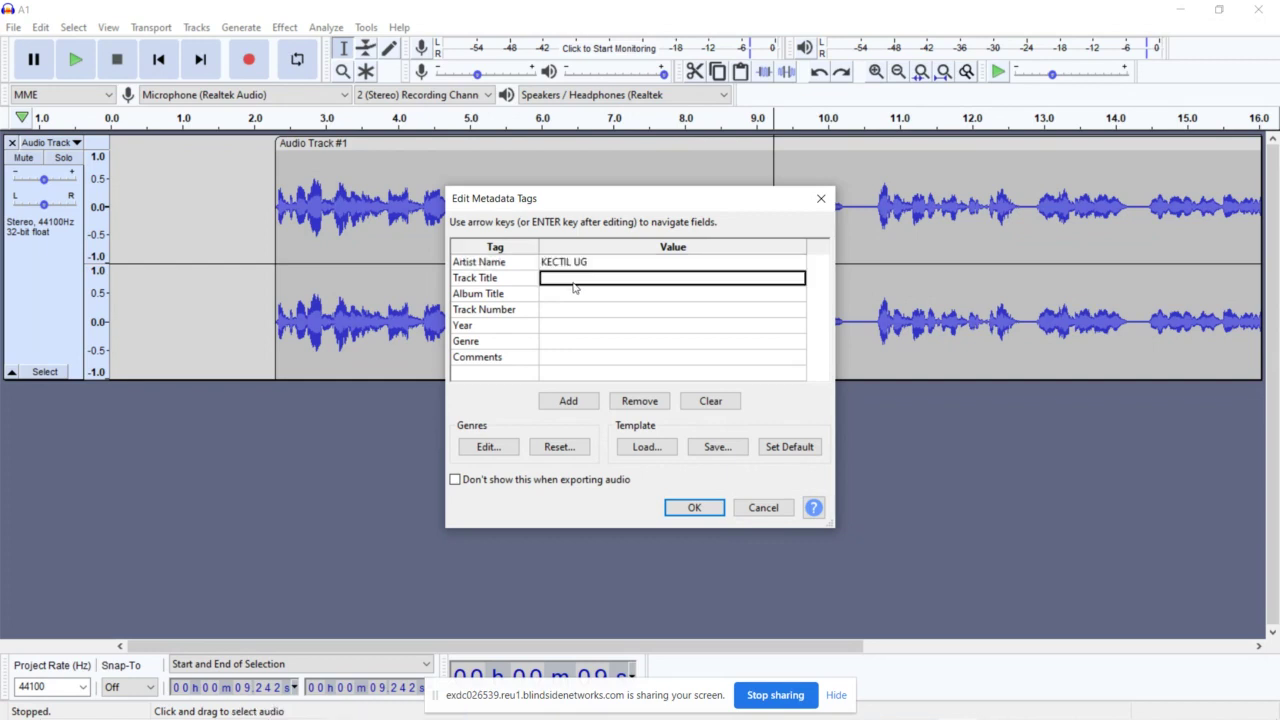
pyautogui.write('A')
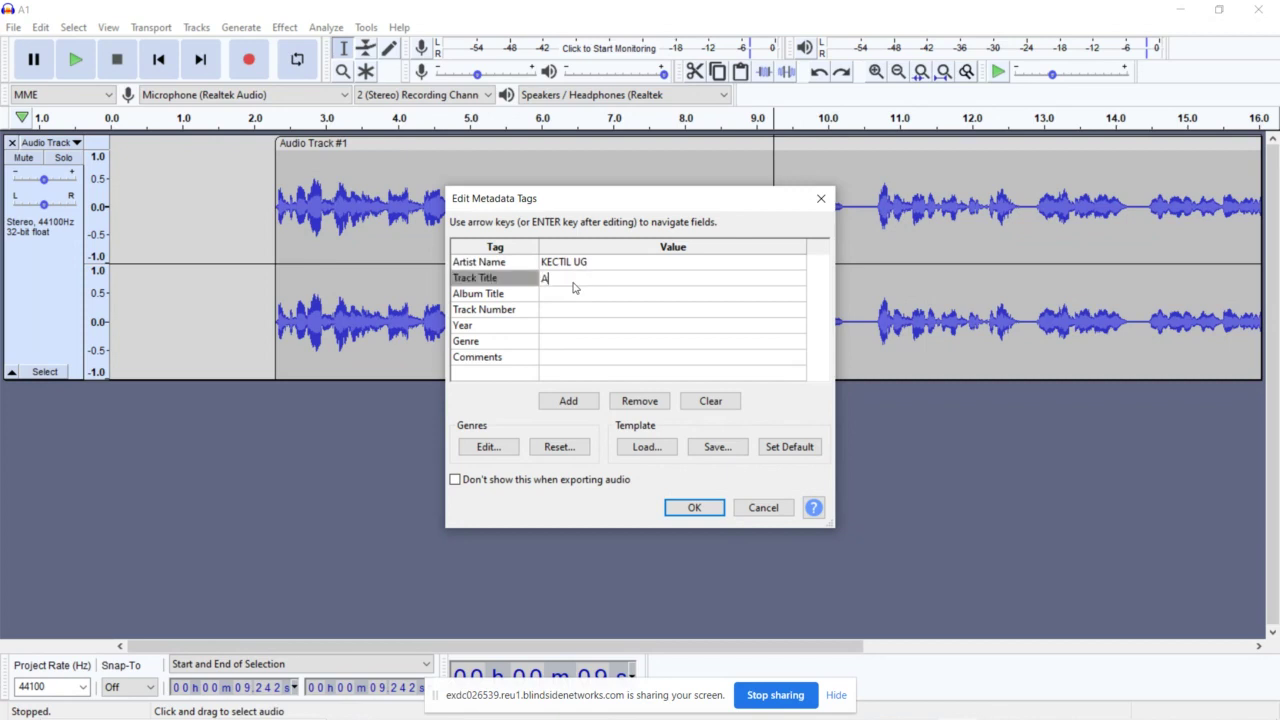
pyautogui.write('udacity lesson')
# Step: Set the album title to 1, the track number to 1 and the year to 2022, leave genre and comments blank, and confirm the tags
pyautogui.click(557, 298)
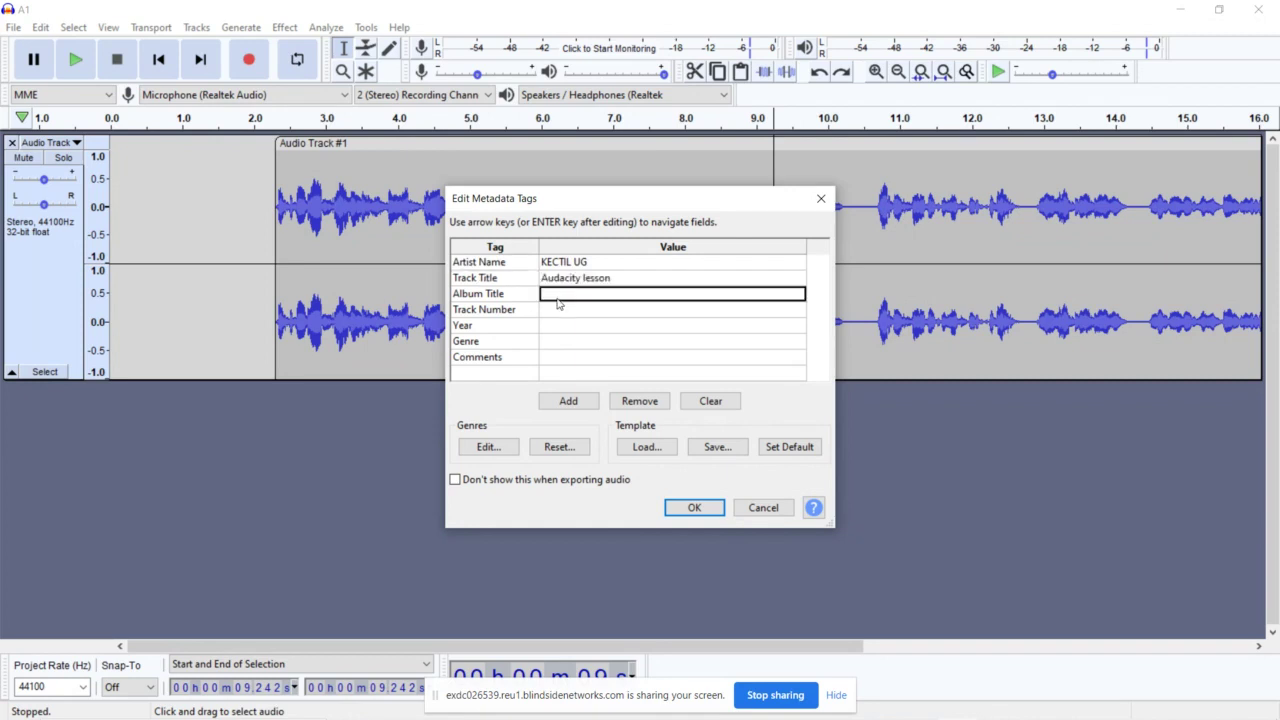
pyautogui.write('1')
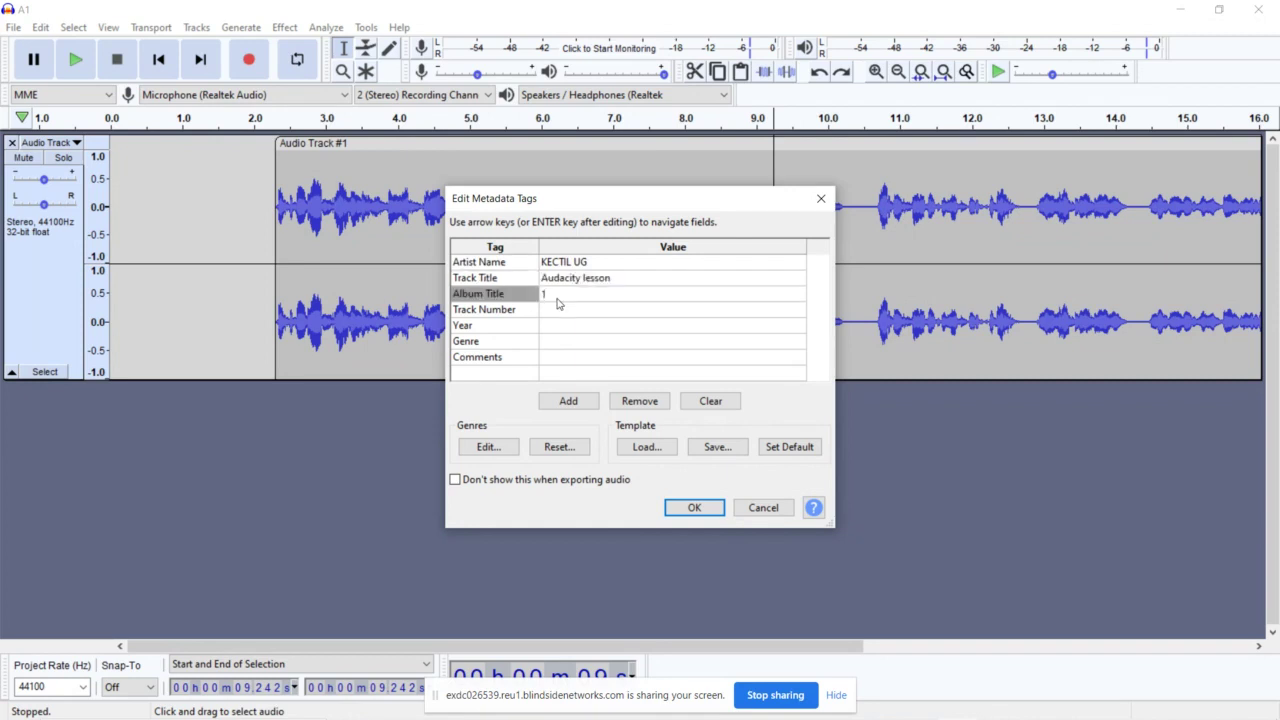
pyautogui.click(552, 314)
pyautogui.write('1')
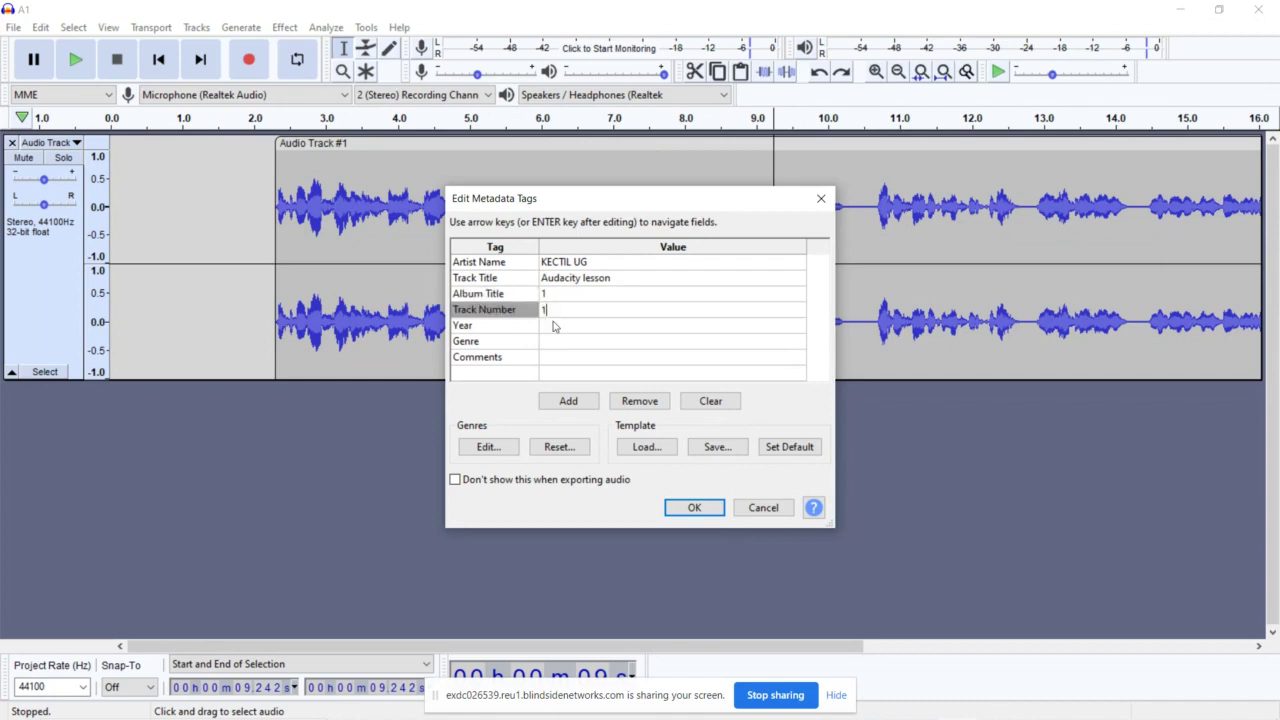
pyautogui.click(561, 332)
pyautogui.write('2022')
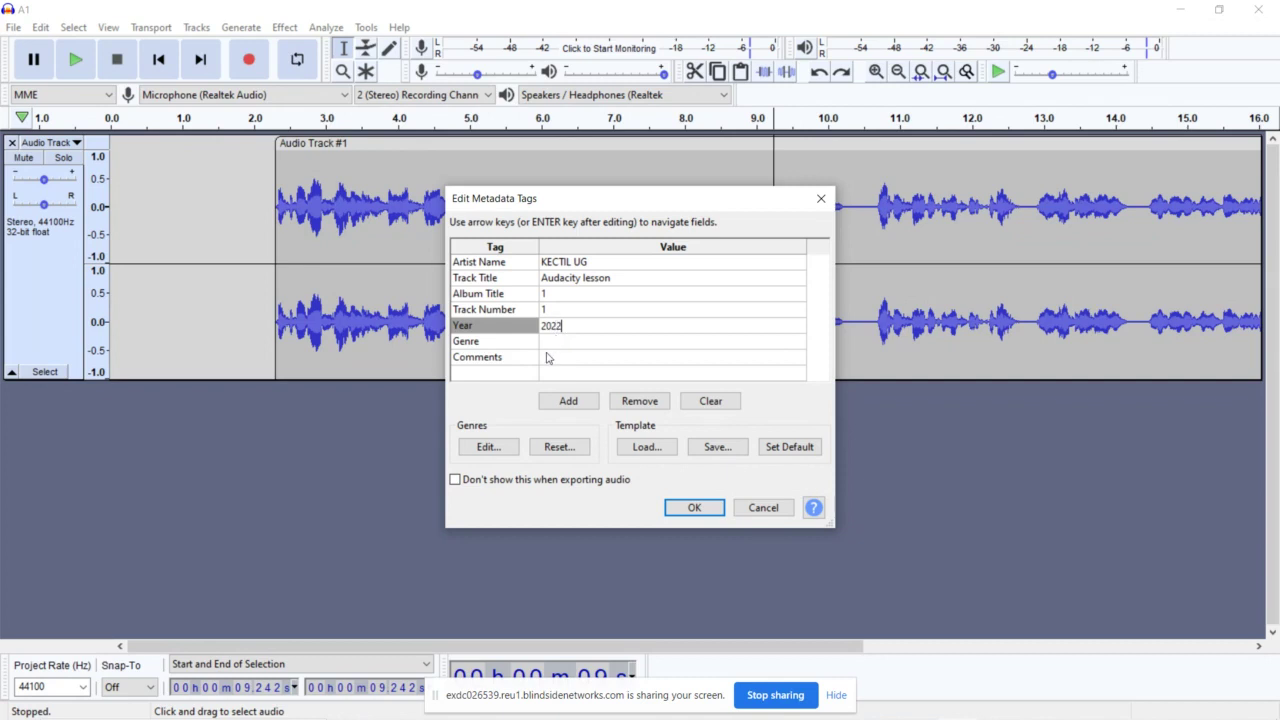
pyautogui.click(553, 342)
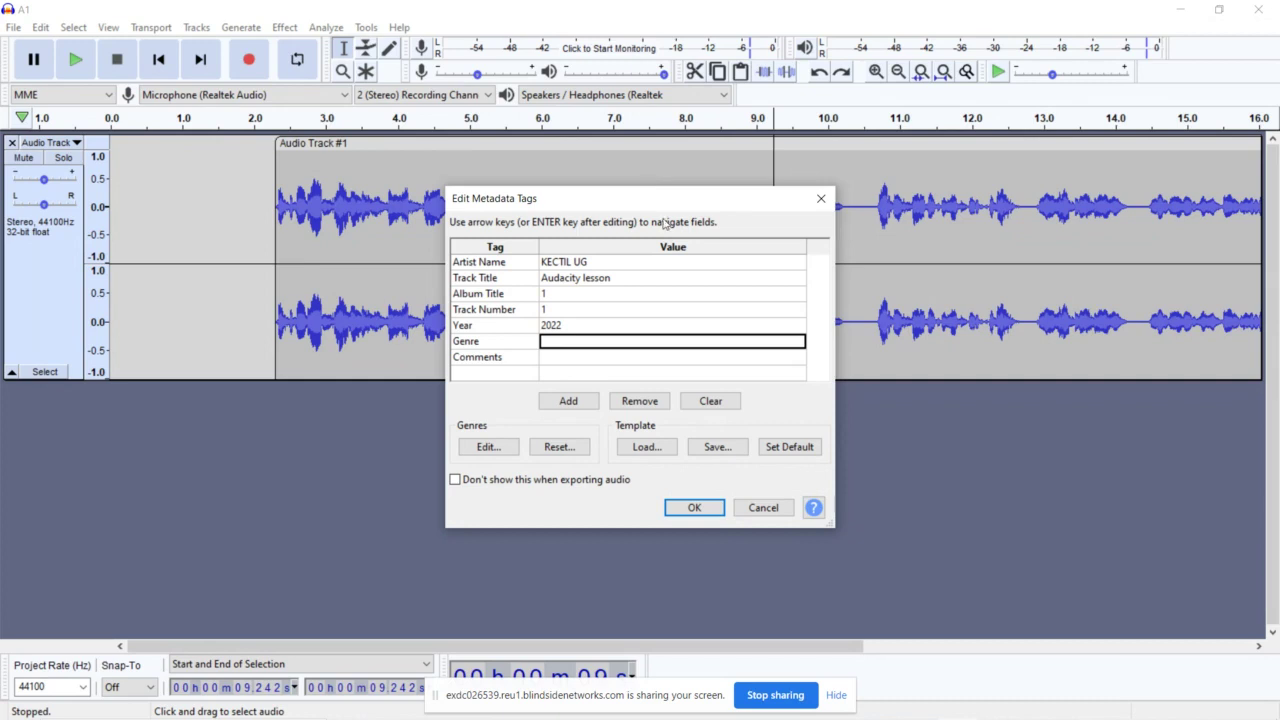
pyautogui.click(572, 358)
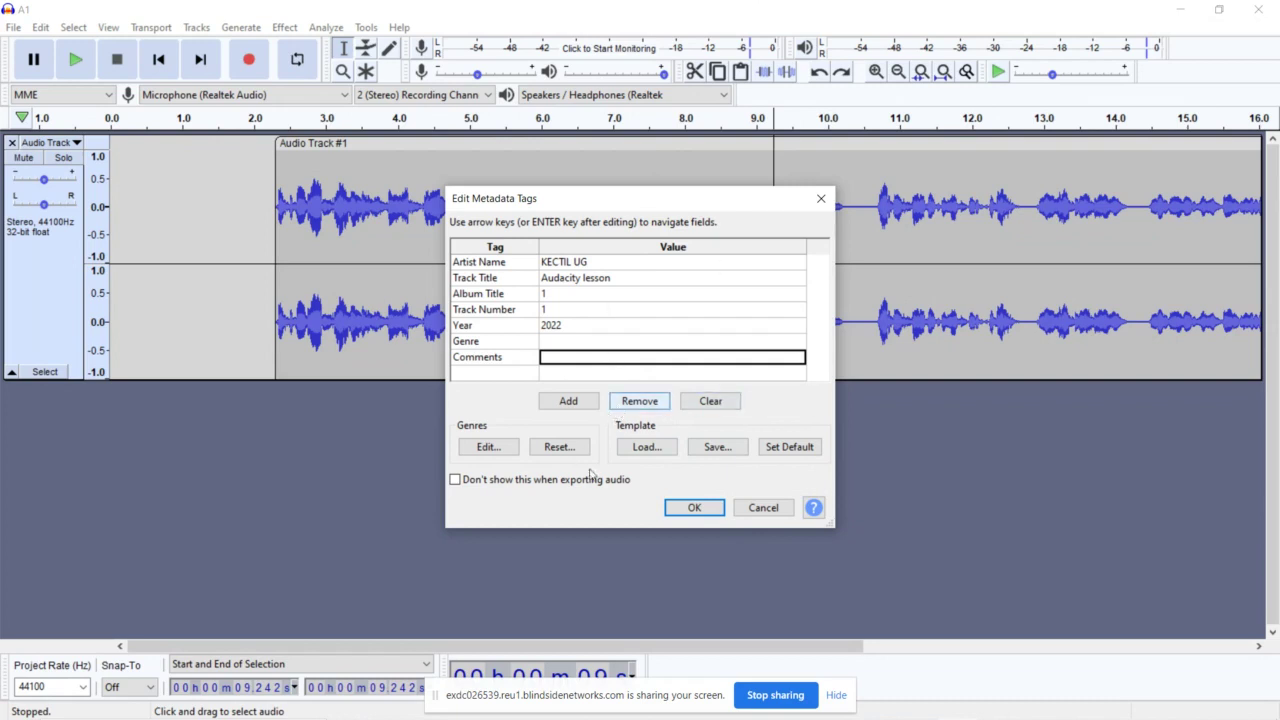
pyautogui.click(706, 512)
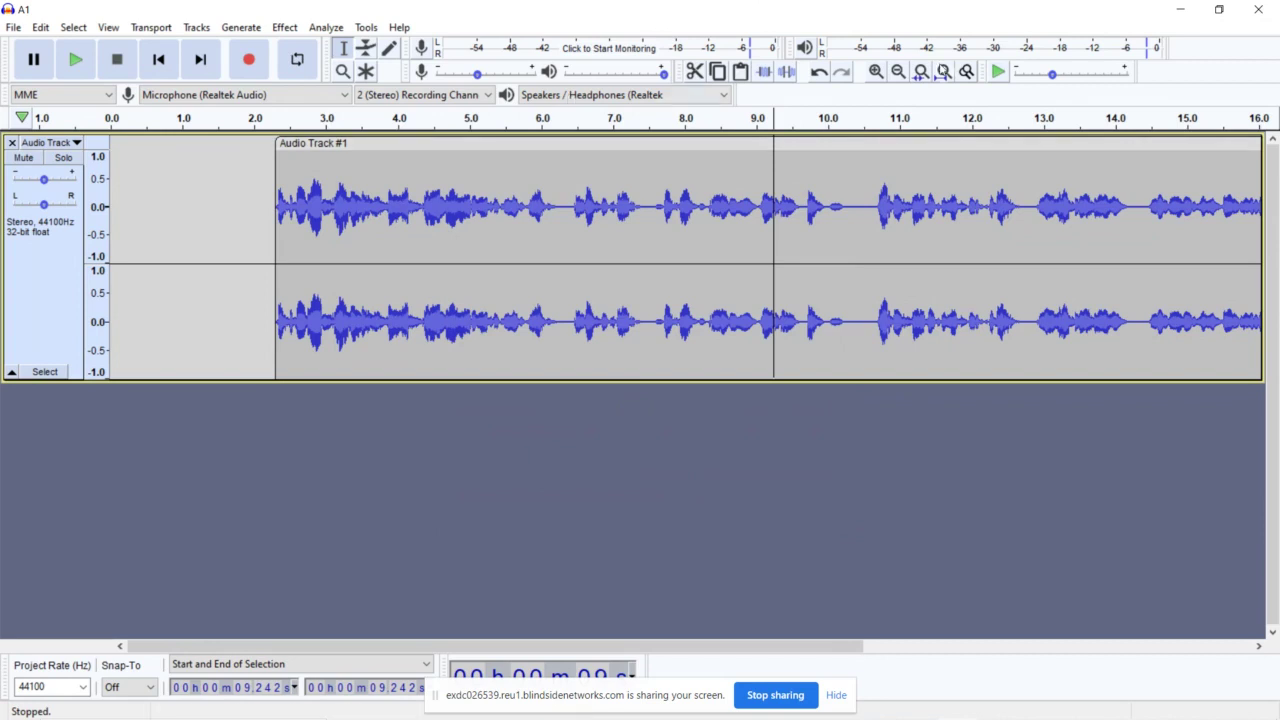
# Step: Play the exported A-final file from the desktop in VLC media player at about 116% volume, and close the player
pyautogui.click(1180, 17)
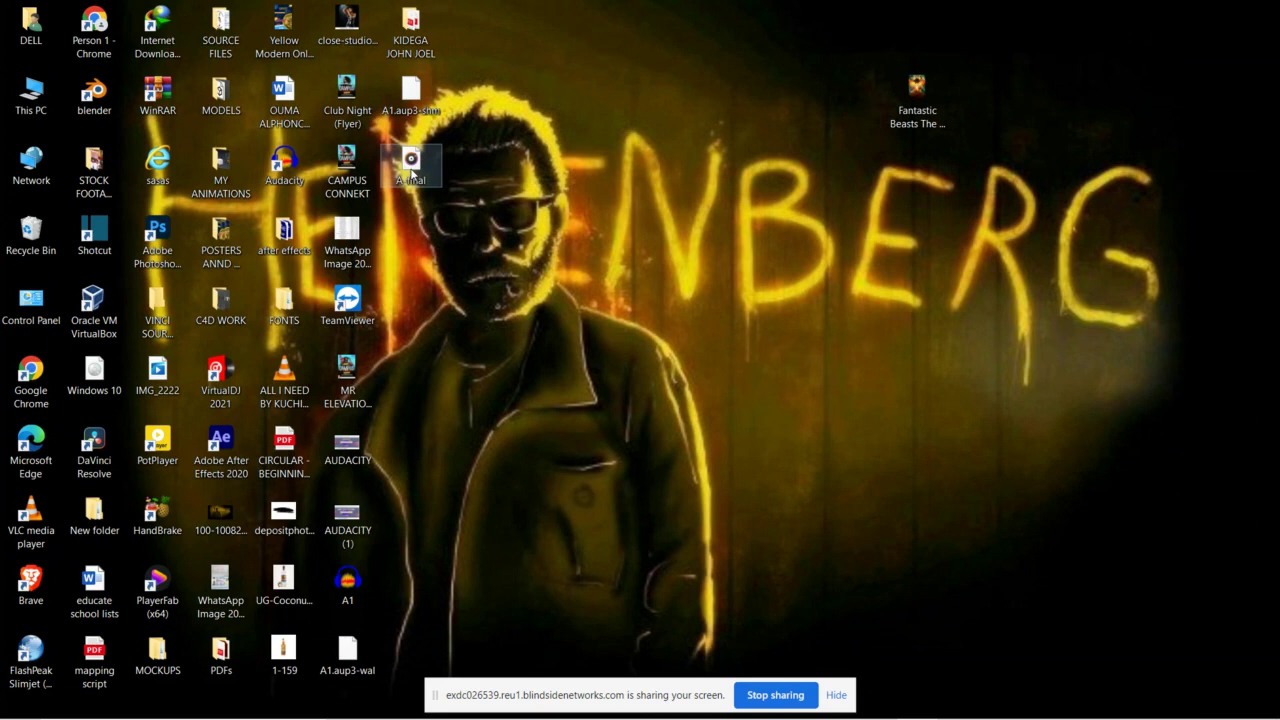
pyautogui.rightClick(411, 173)
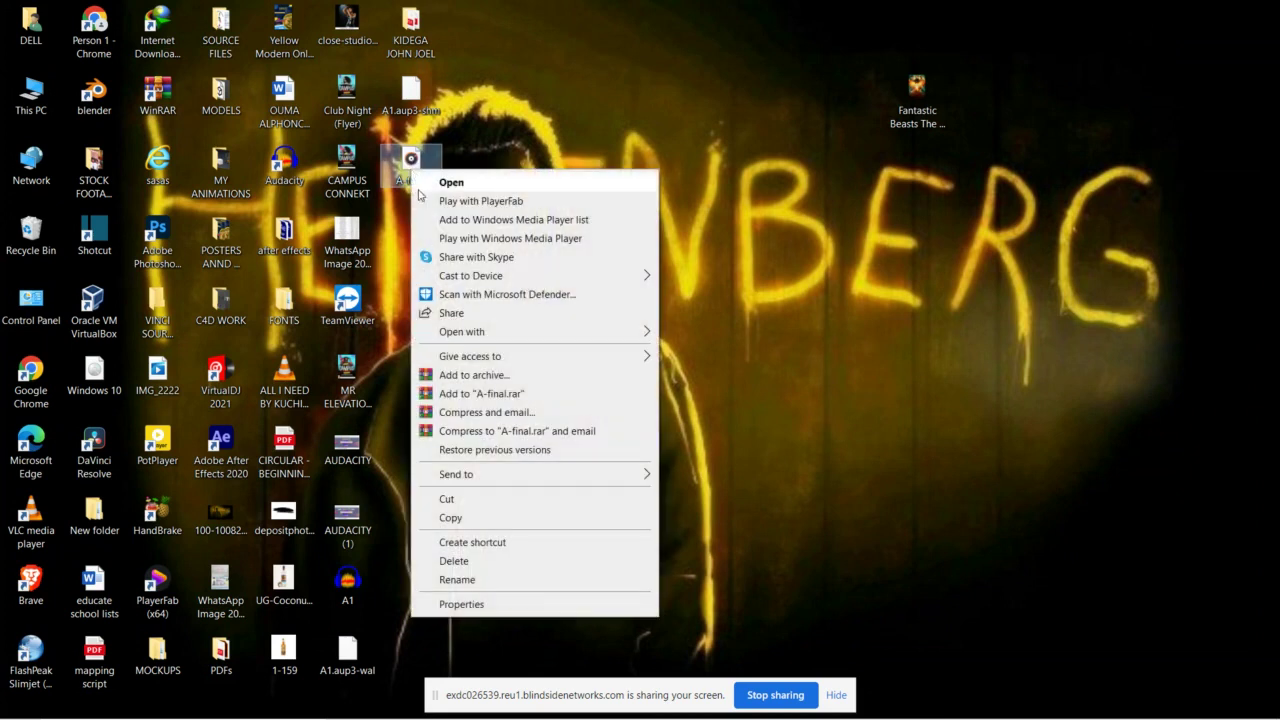
pyautogui.moveTo(598, 333)
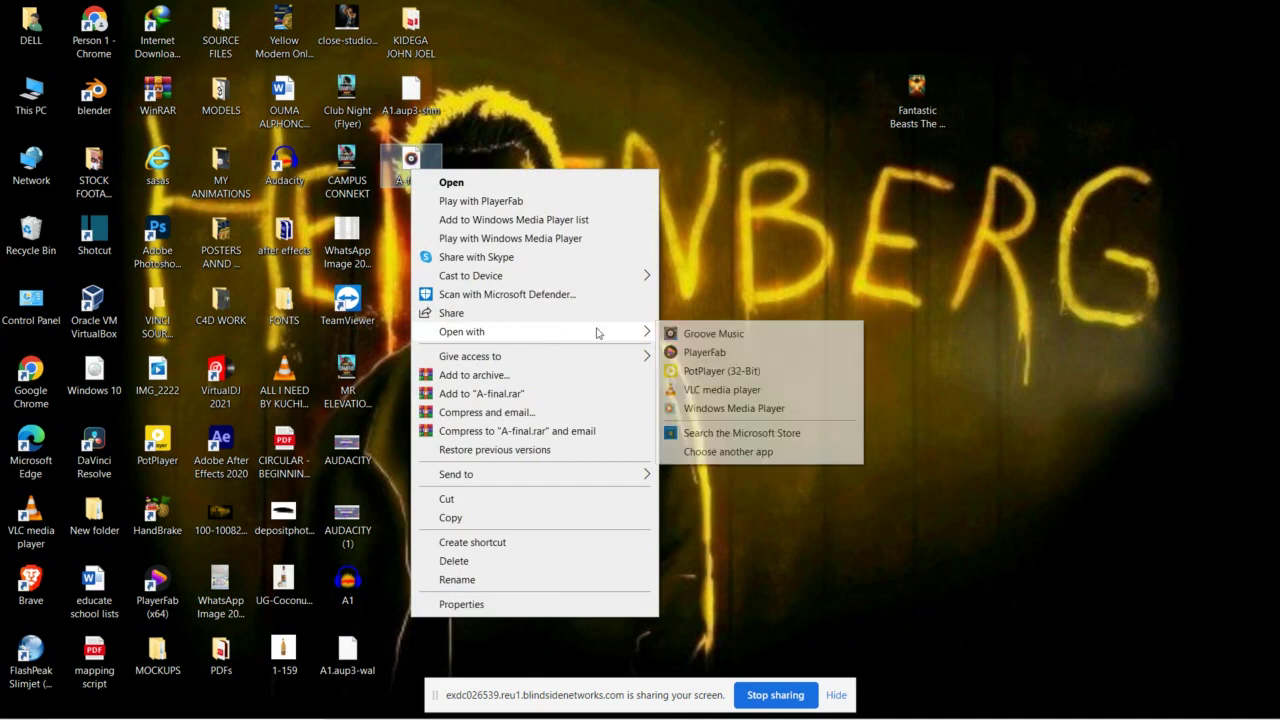
pyautogui.click(708, 392)
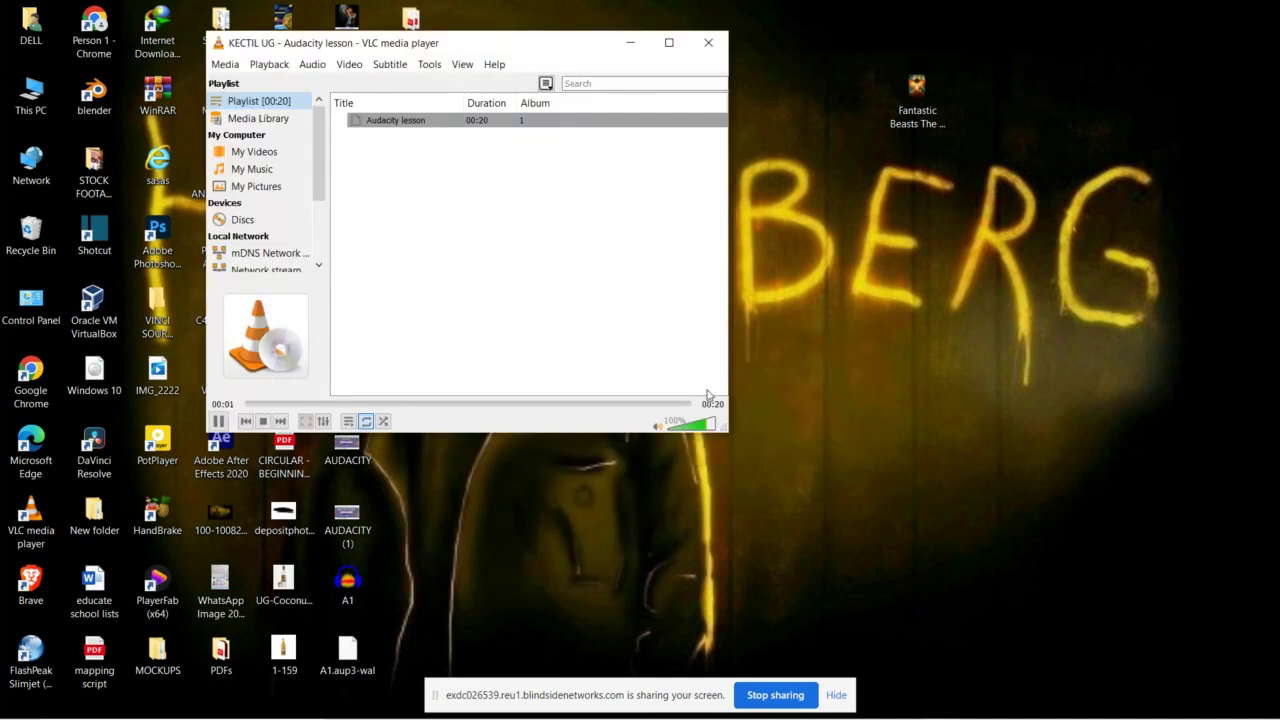
pyautogui.click(714, 426)
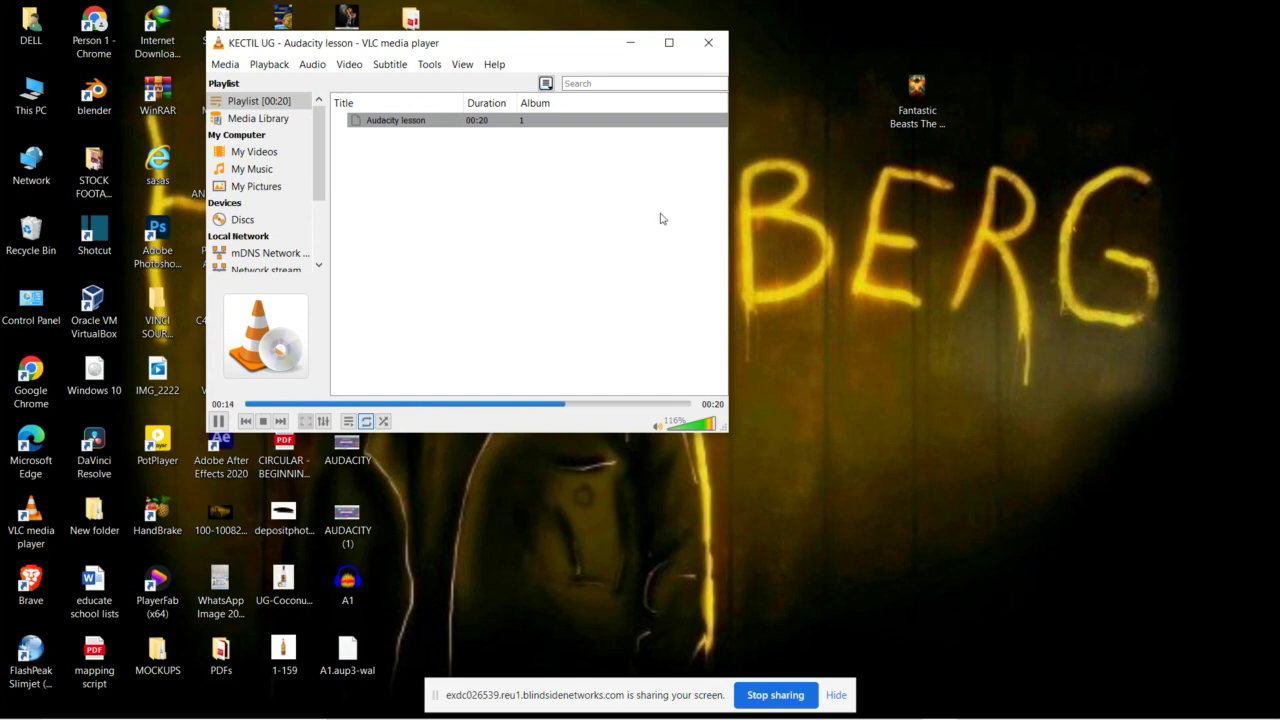
pyautogui.click(699, 47)
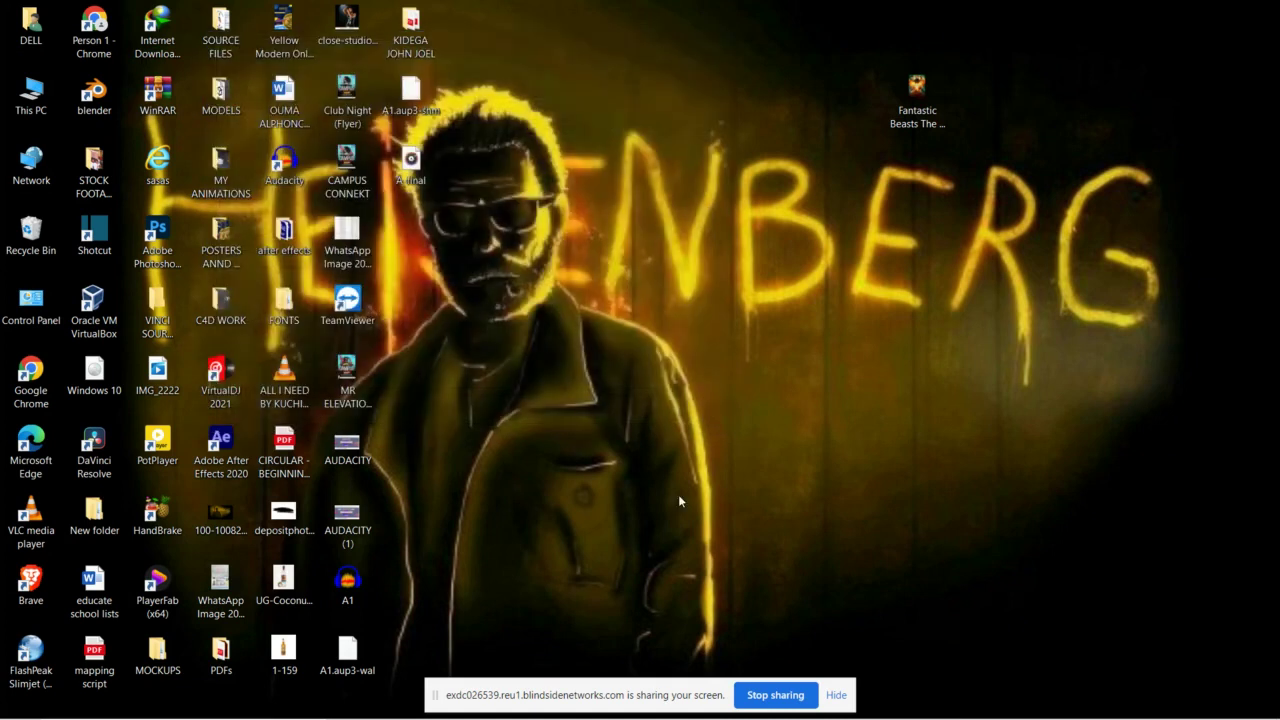
# Step: Switch to the BigBlueButton meeting in Chrome and read through the public chat for participants' questions
pyautogui.moveTo(473, 716)
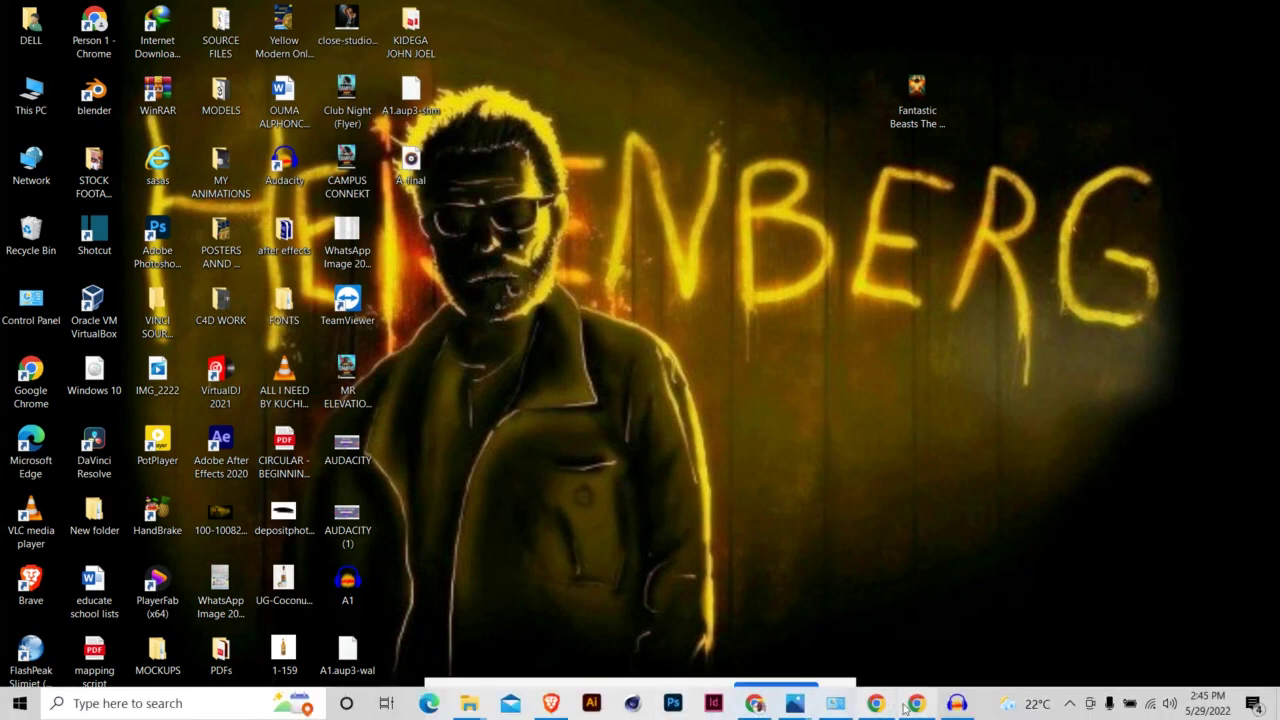
pyautogui.moveTo(914, 706)
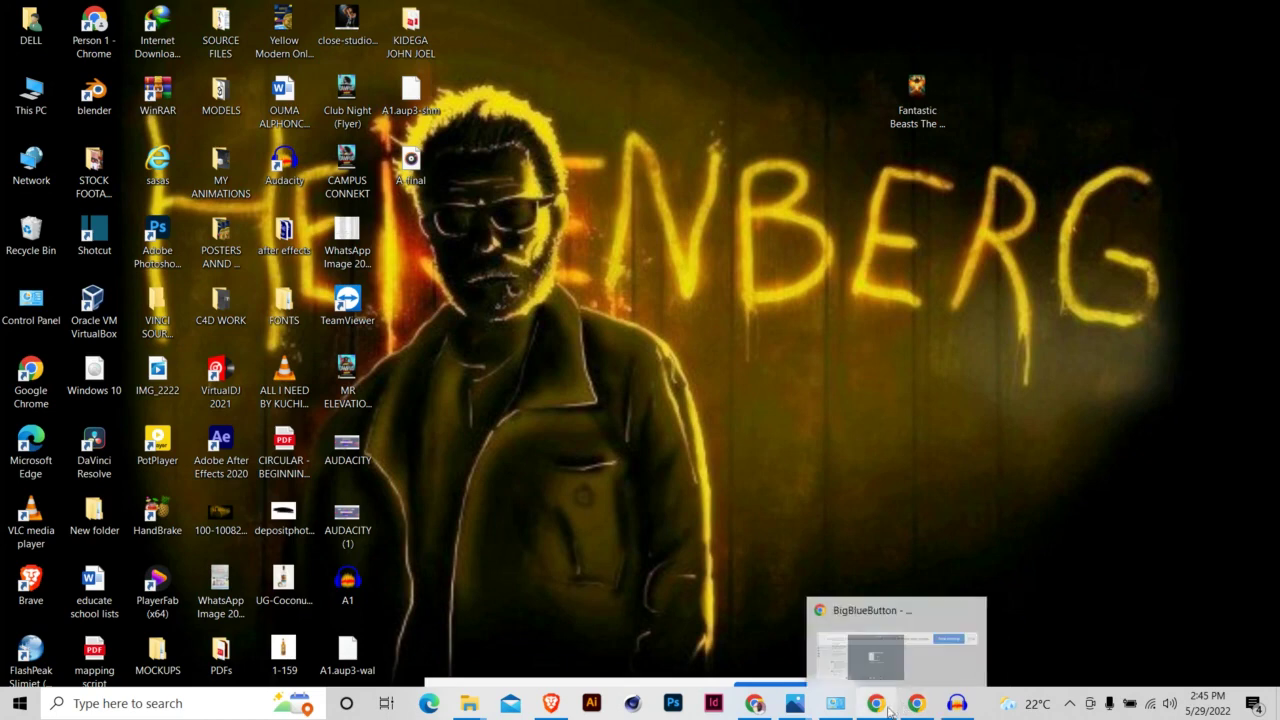
pyautogui.click(890, 635)
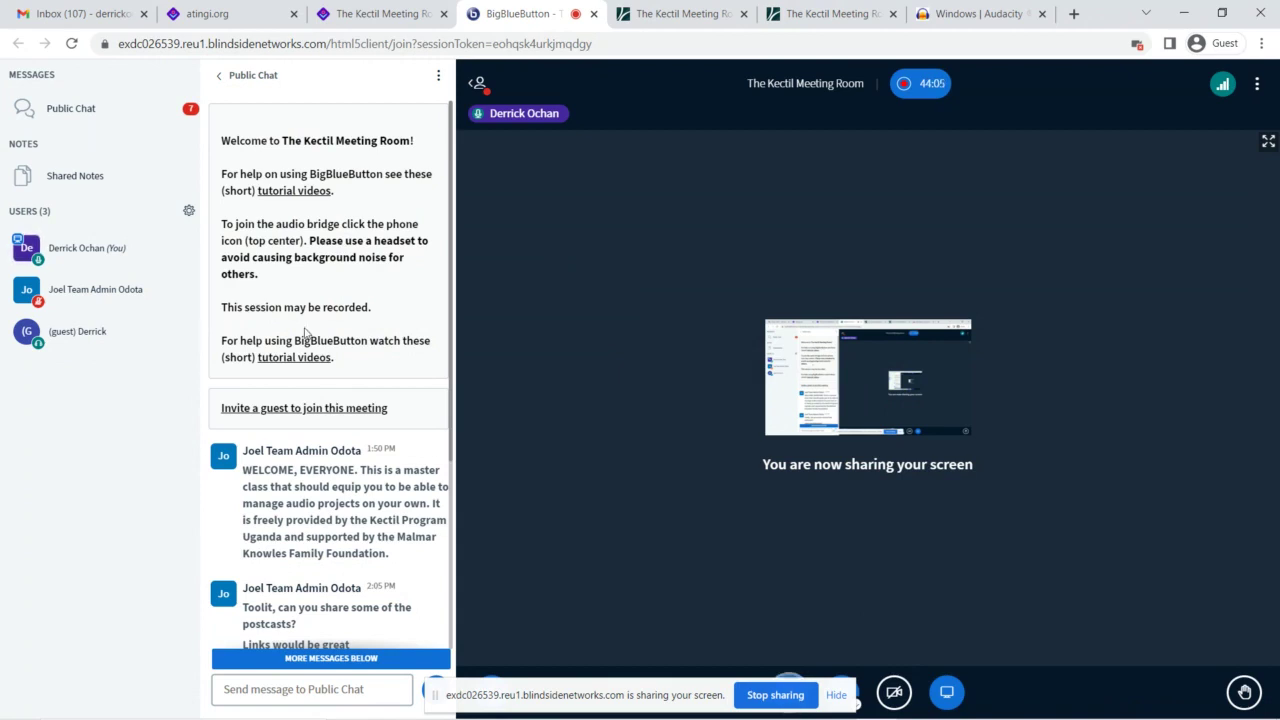
pyautogui.scroll(-5, 307, 333)
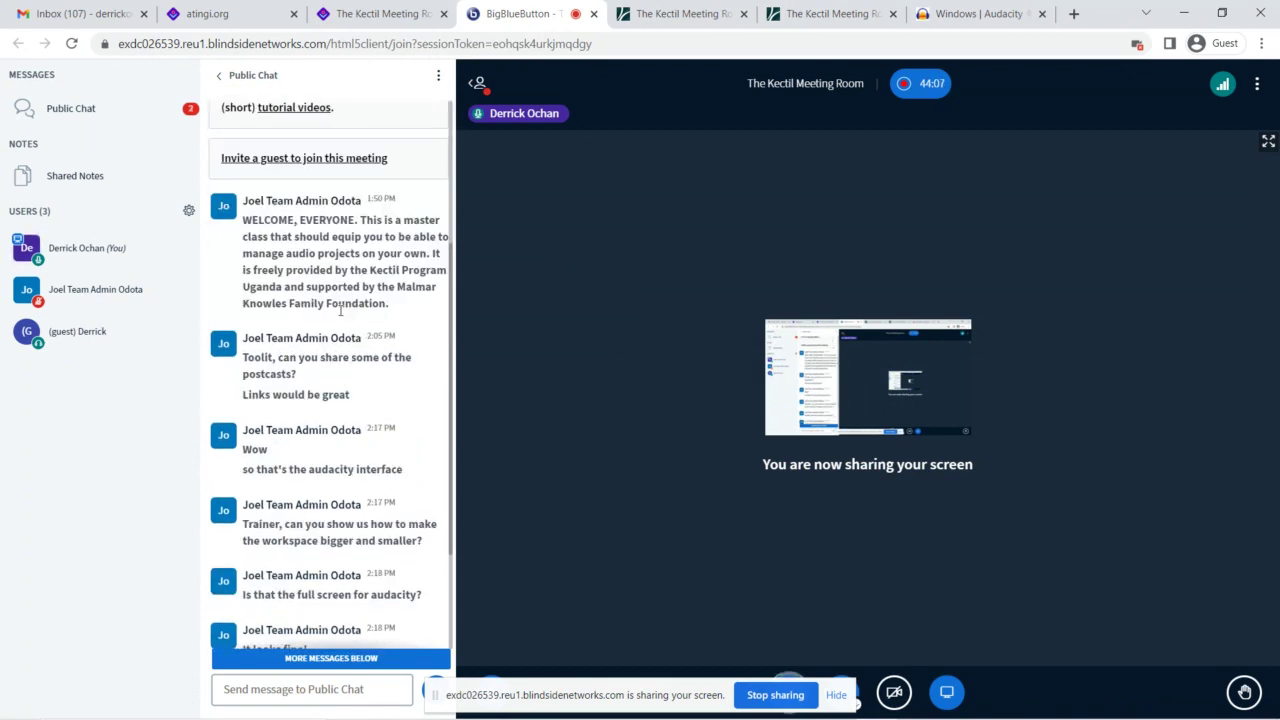
pyautogui.scroll(-4, 340, 311)
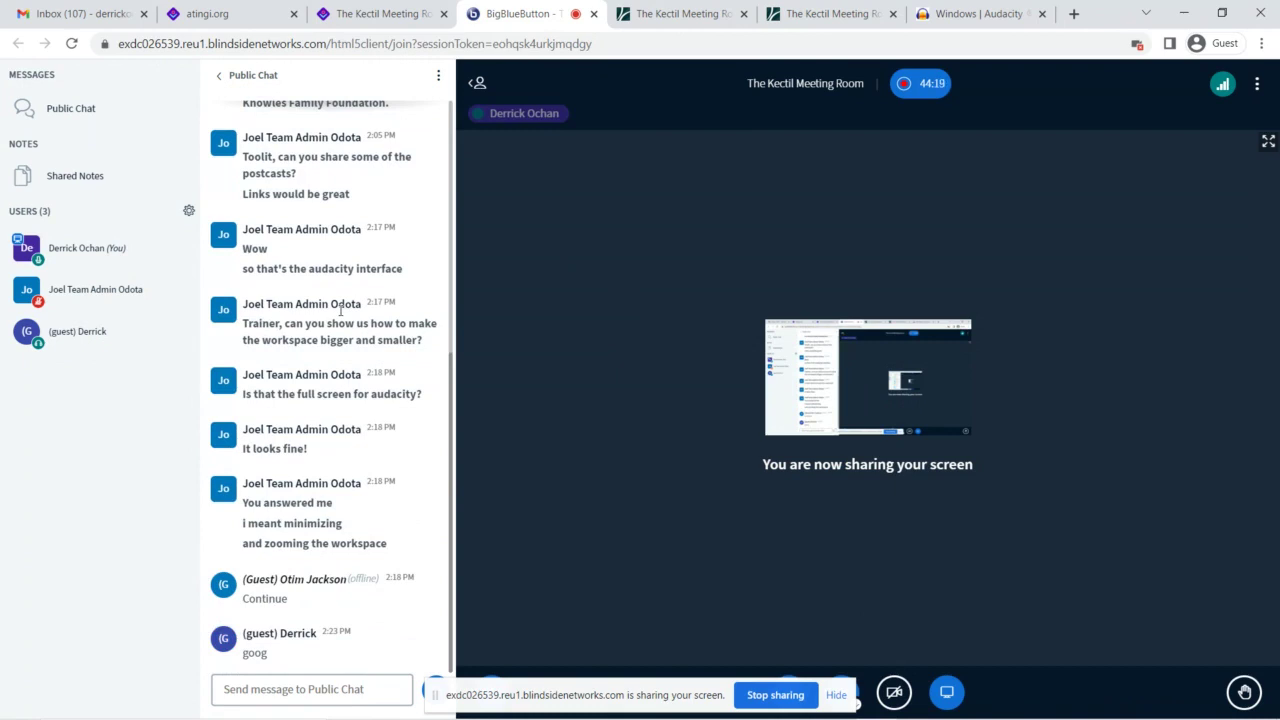
pyautogui.scroll(5, 340, 311)
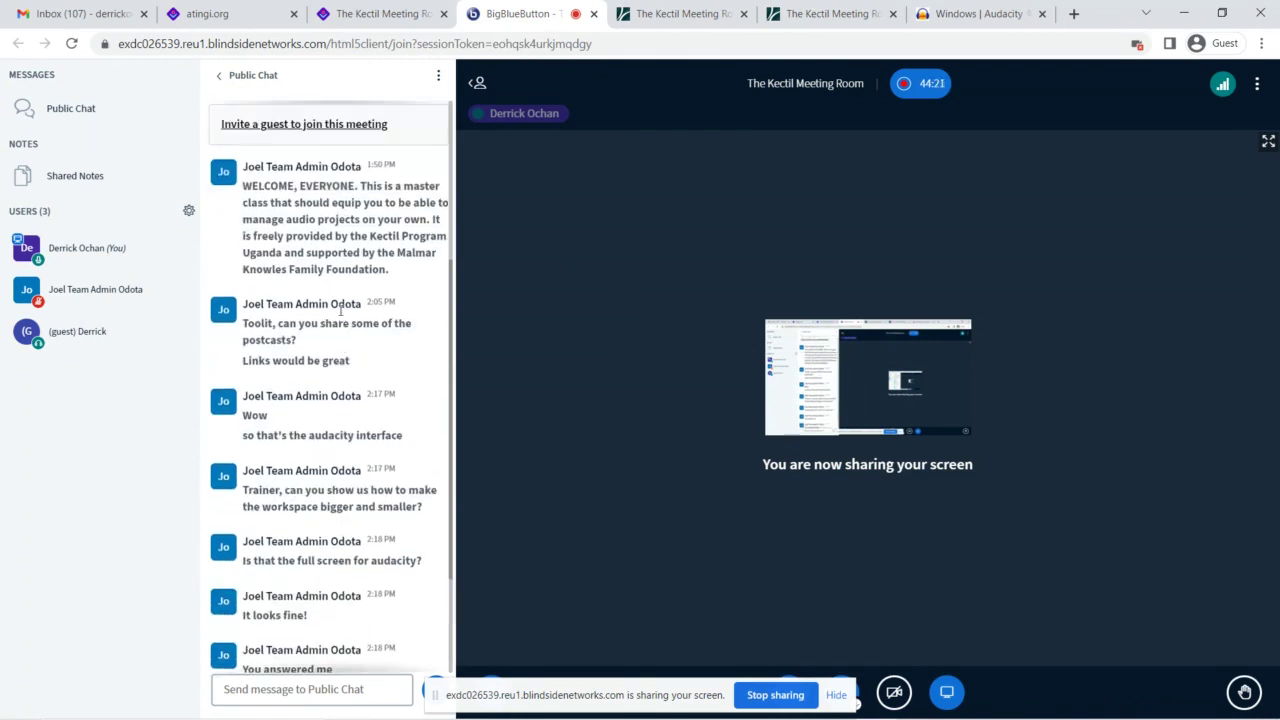
pyautogui.scroll(-3, 340, 311)
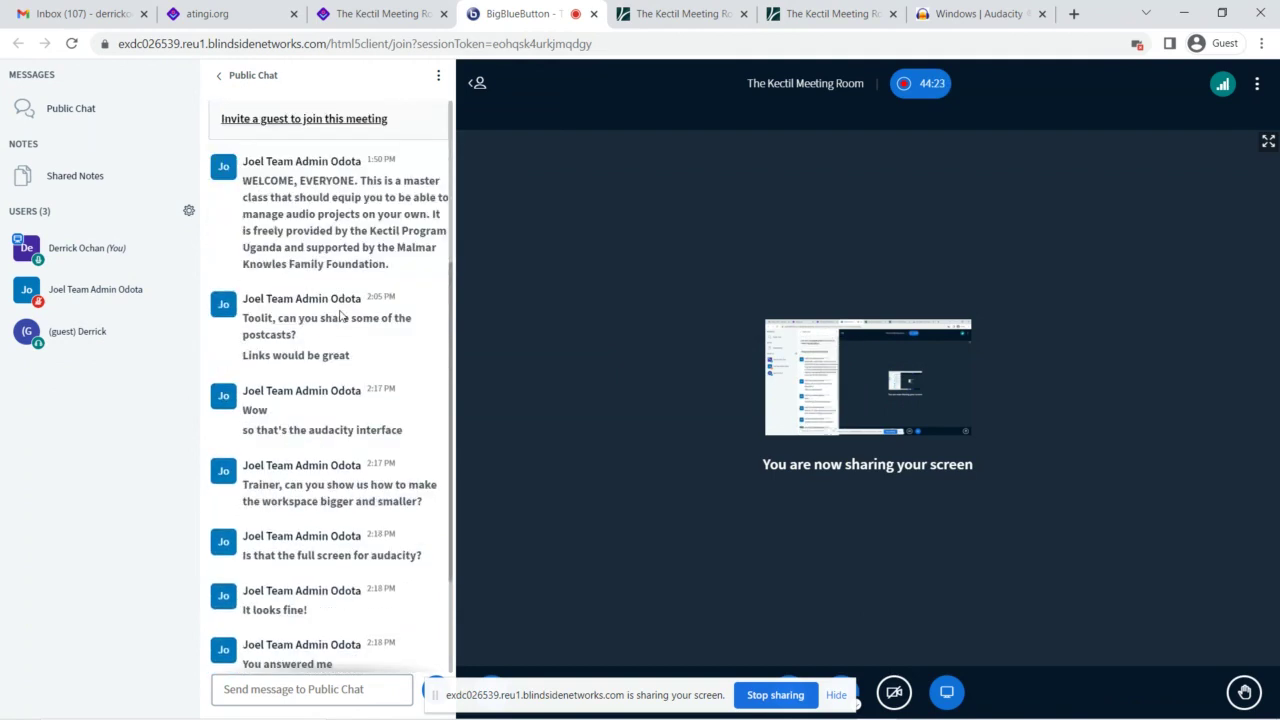
pyautogui.scroll(5, 340, 311)
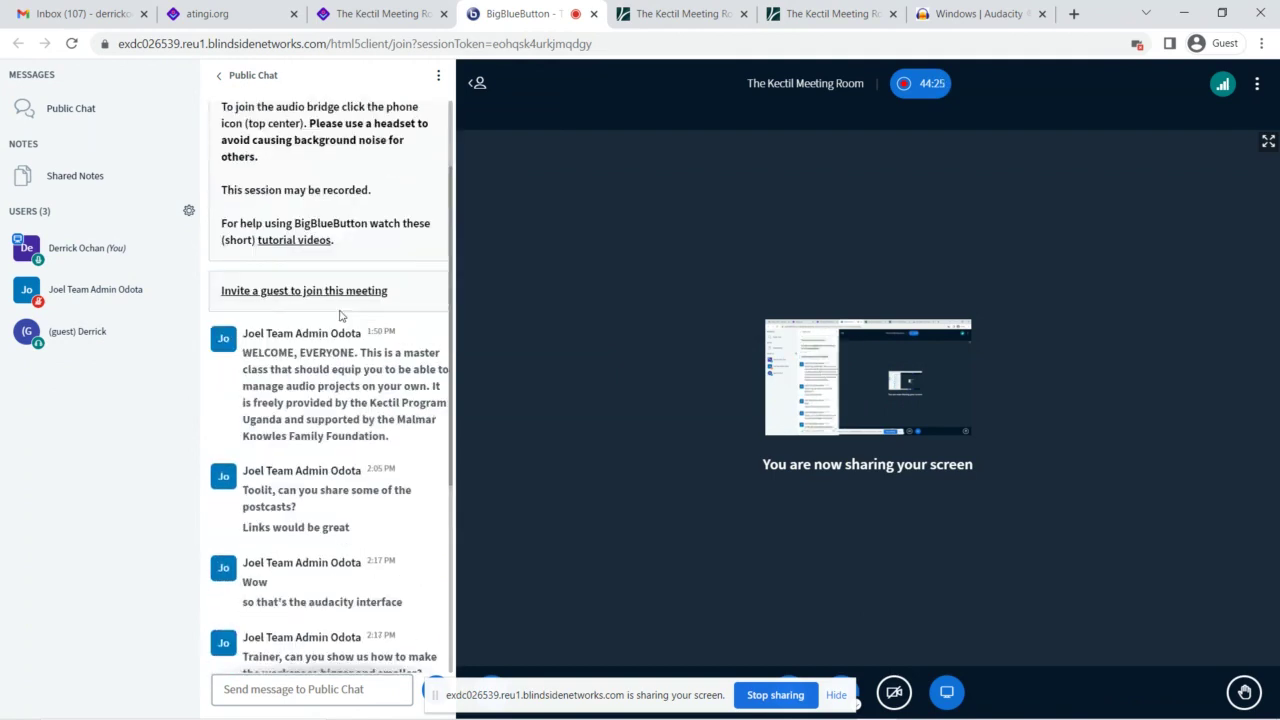
pyautogui.scroll(-2, 340, 311)
pyautogui.scroll(-3, 340, 311)
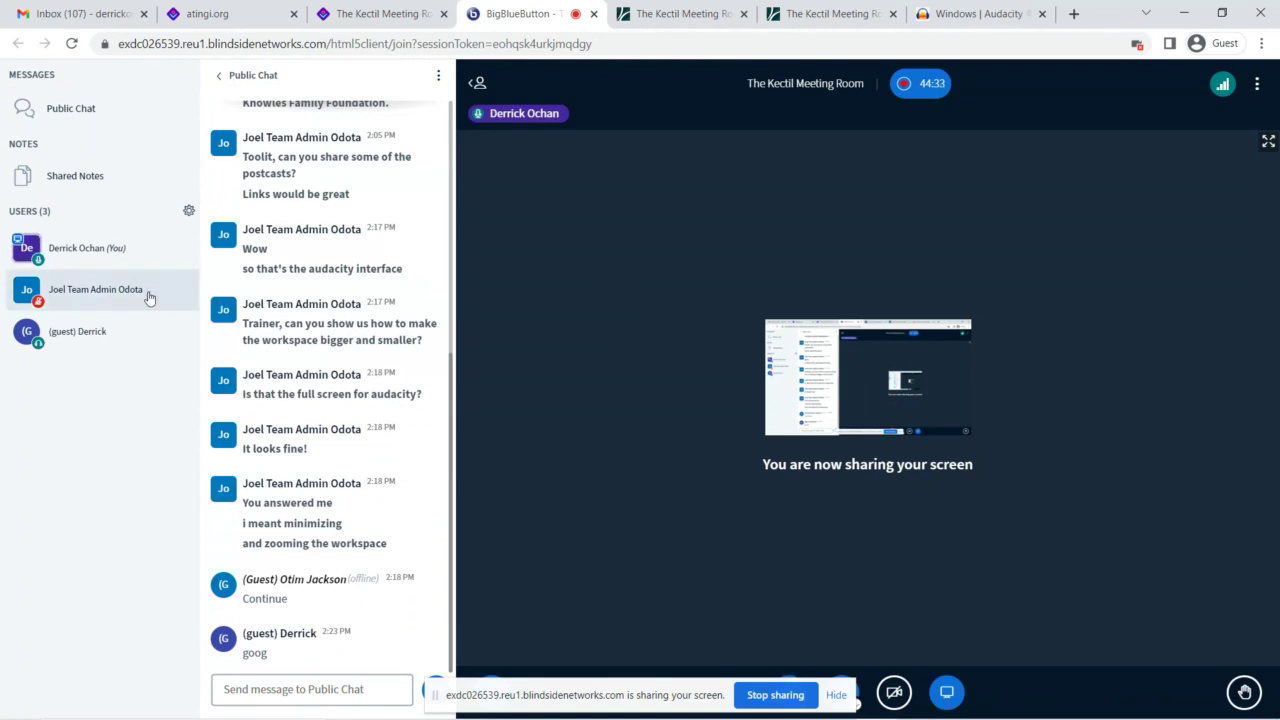
pyautogui.scroll(4, 300, 277)
pyautogui.scroll(3, 300, 277)
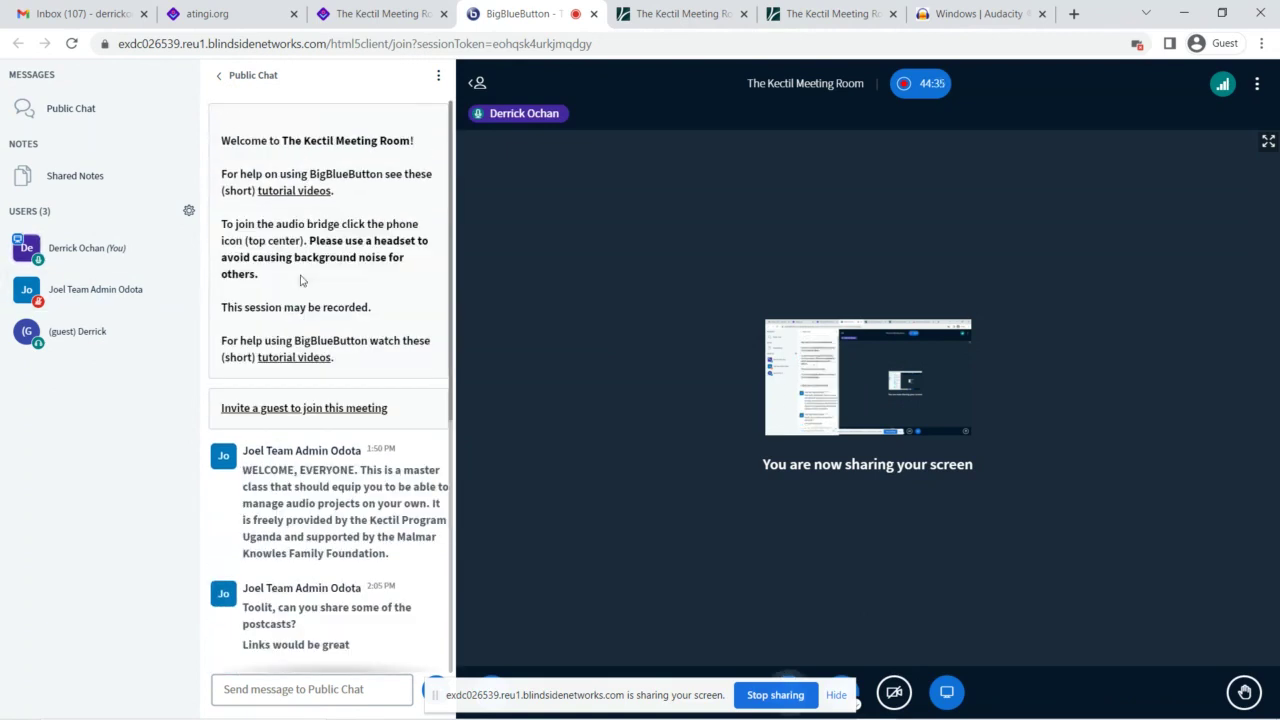
pyautogui.scroll(-3, 300, 277)
pyautogui.scroll(3, 301, 279)
pyautogui.scroll(-5, 301, 279)
pyautogui.scroll(5, 302, 281)
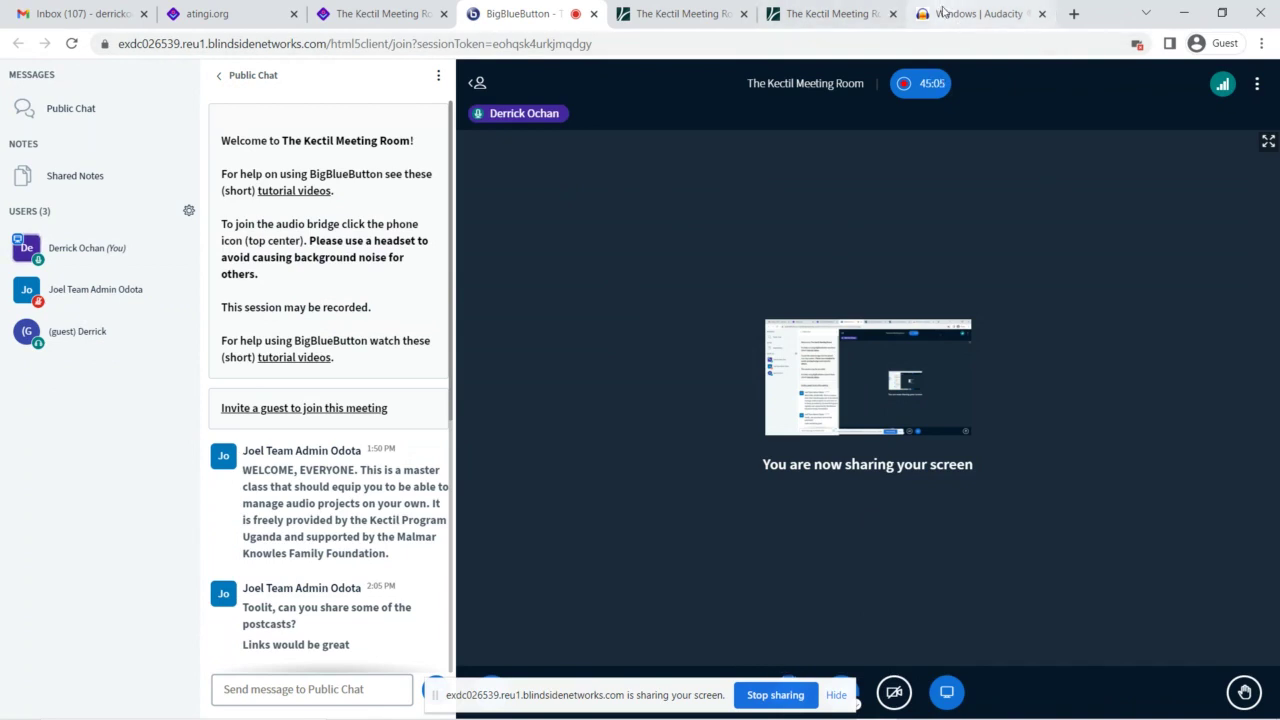
# Step: Switch from the meeting to Audacity, look over the A1 project, and minimize it
pyautogui.click(1187, 14)
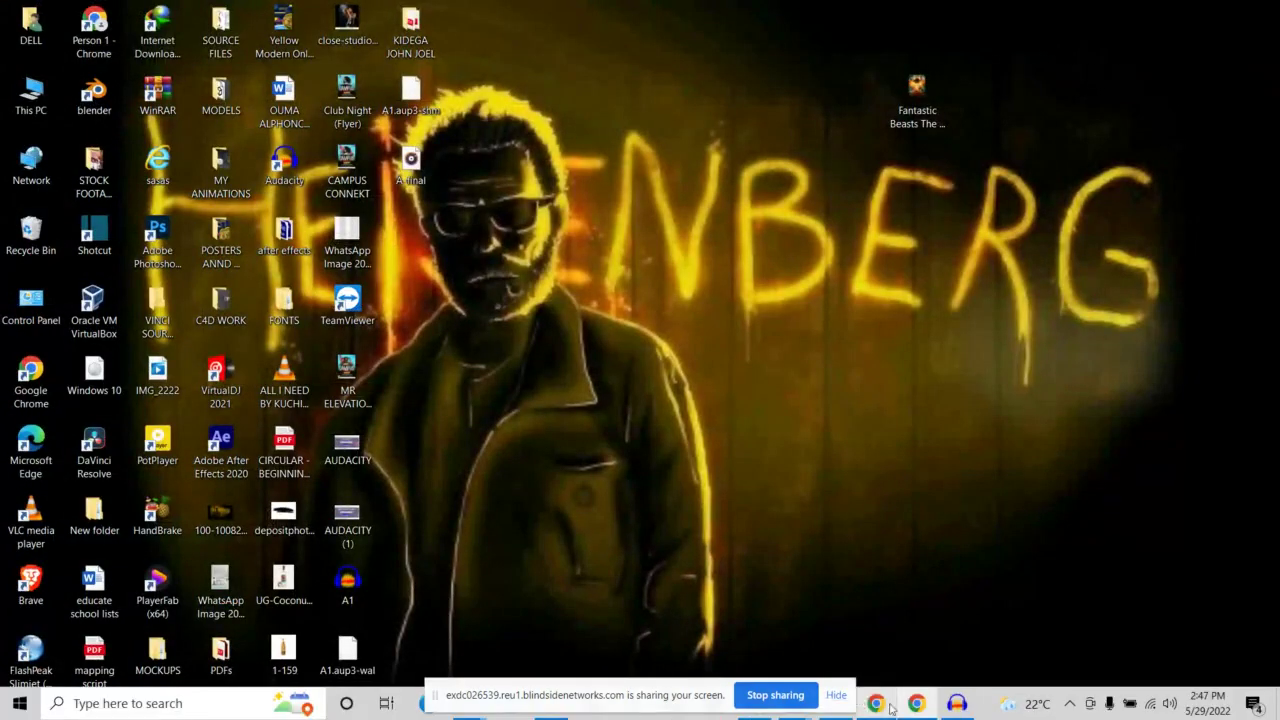
pyautogui.click(957, 703)
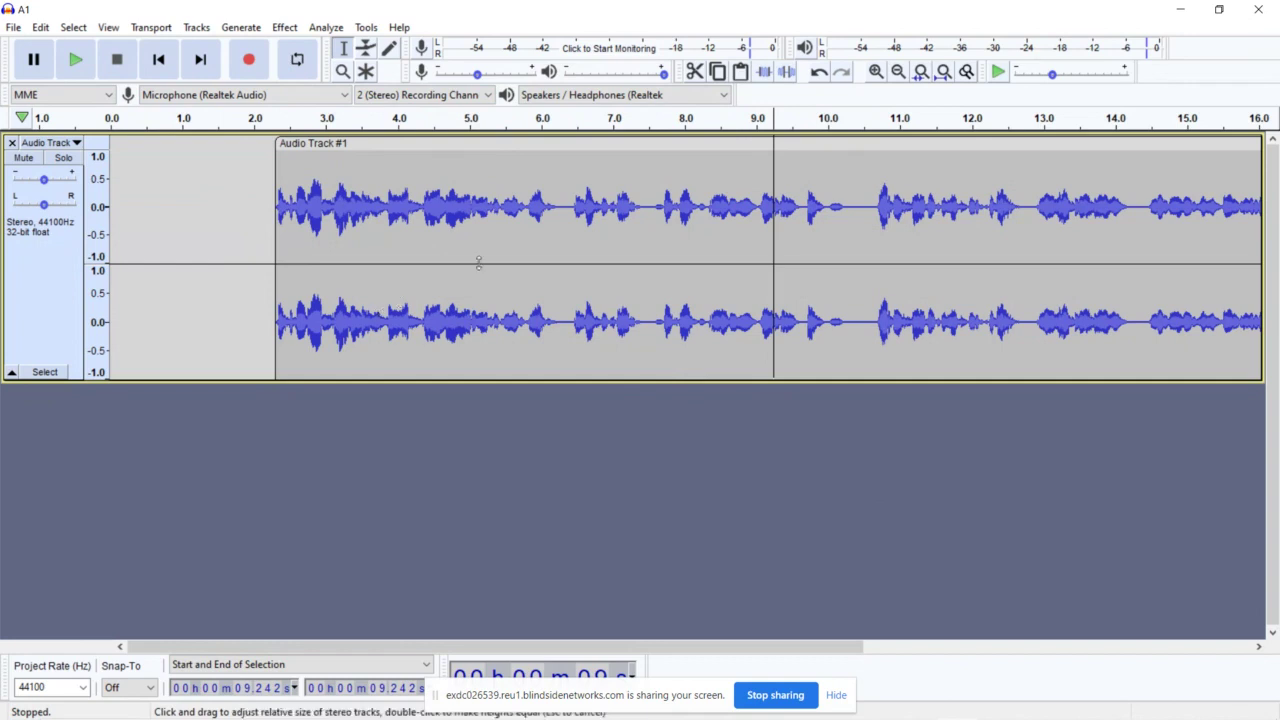
pyautogui.click(1180, 9)
# Step: Return to the BigBlueButton meeting in Chrome and pause the session recording
pyautogui.moveTo(855, 707)
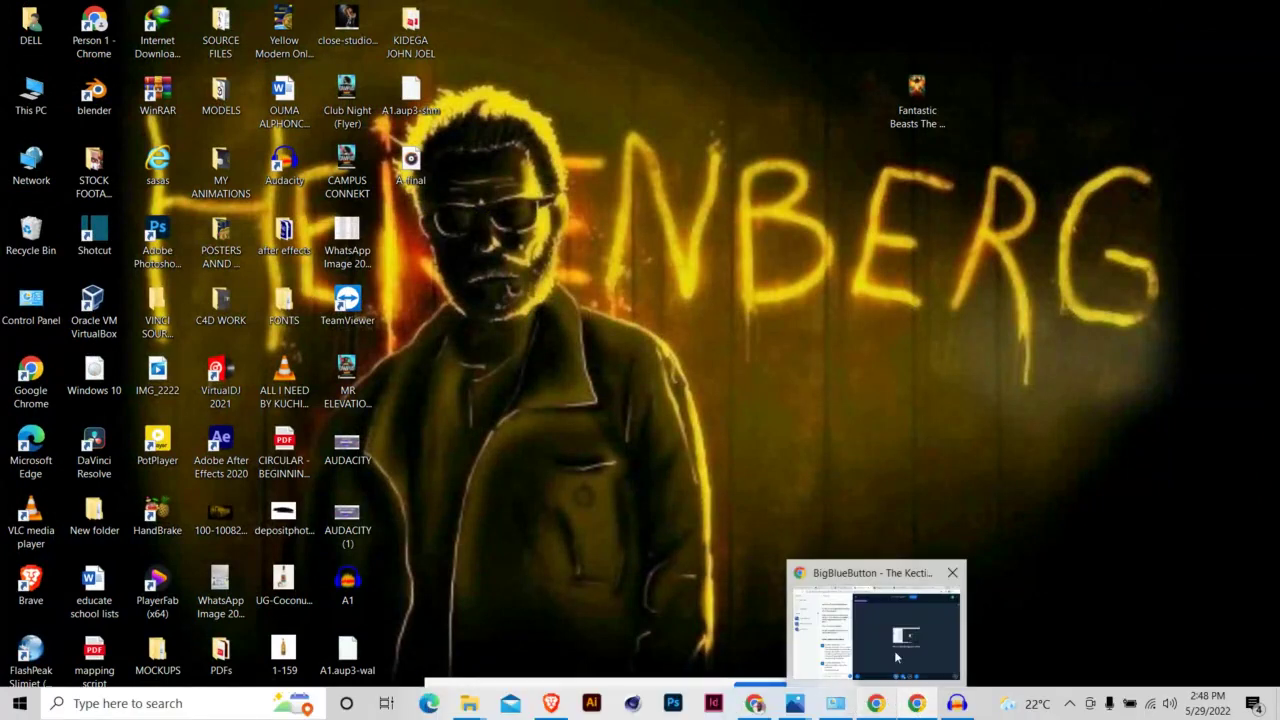
pyautogui.click(873, 629)
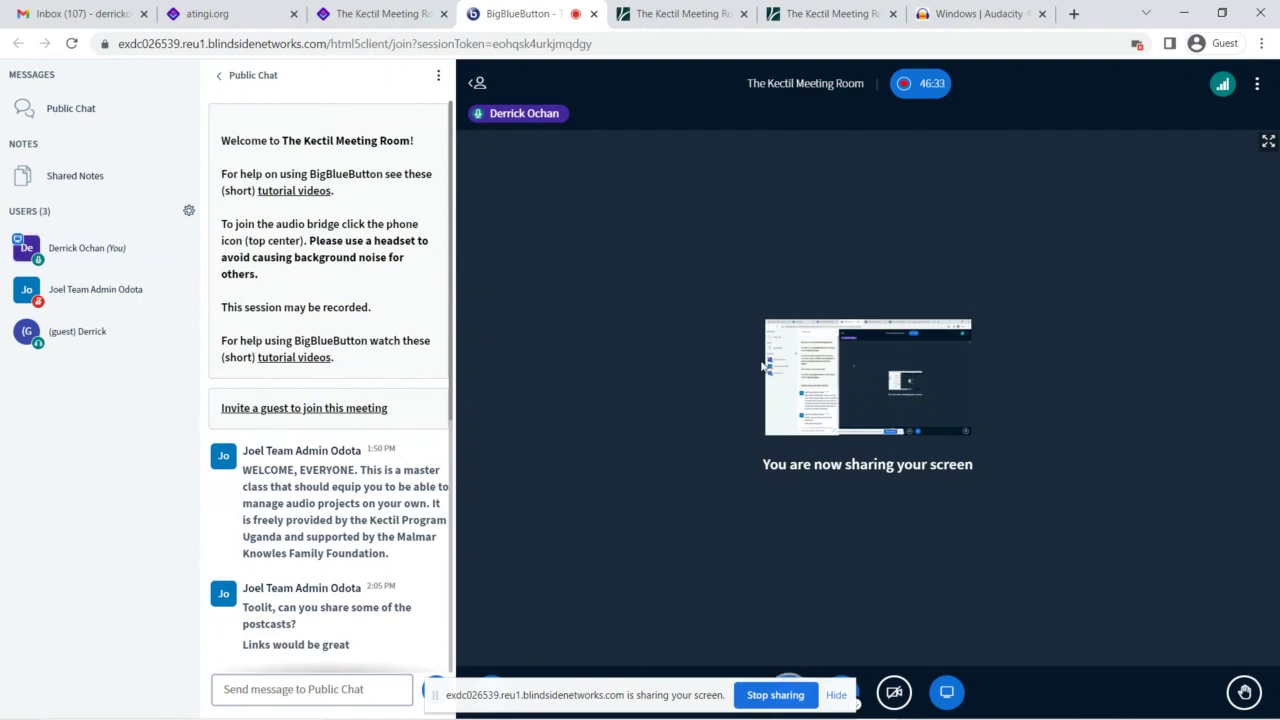
pyautogui.click(924, 88)
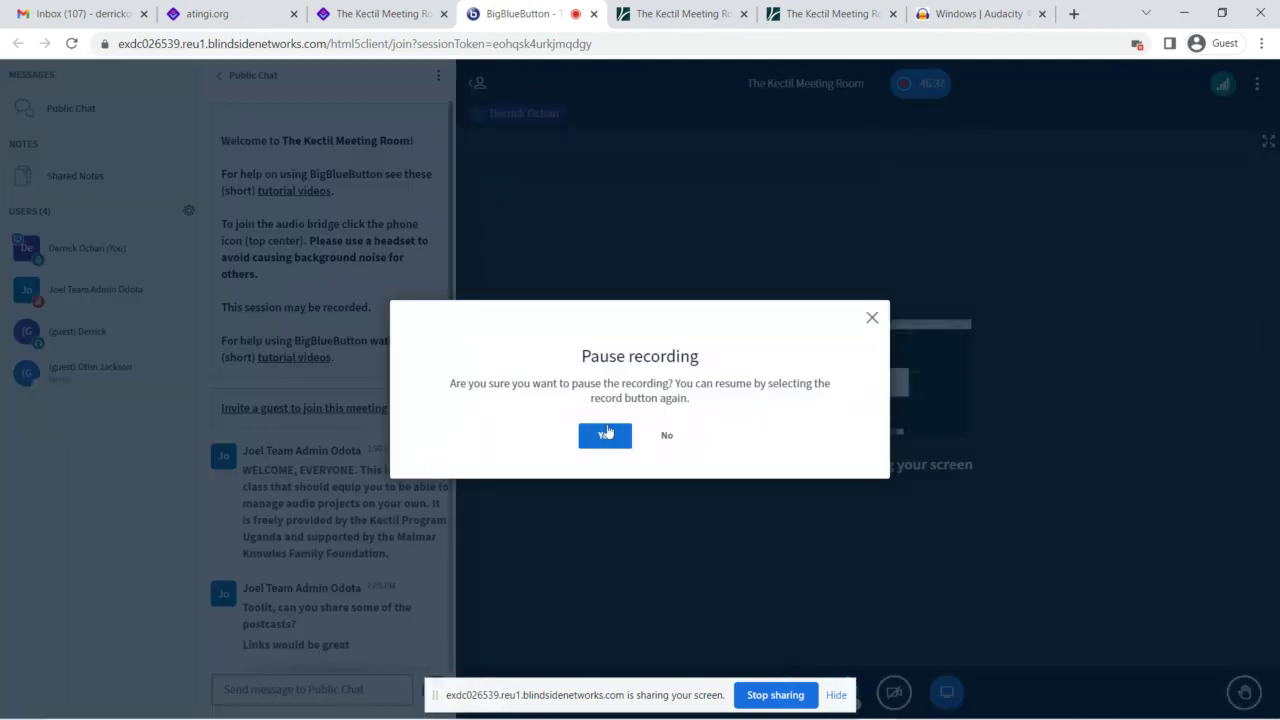